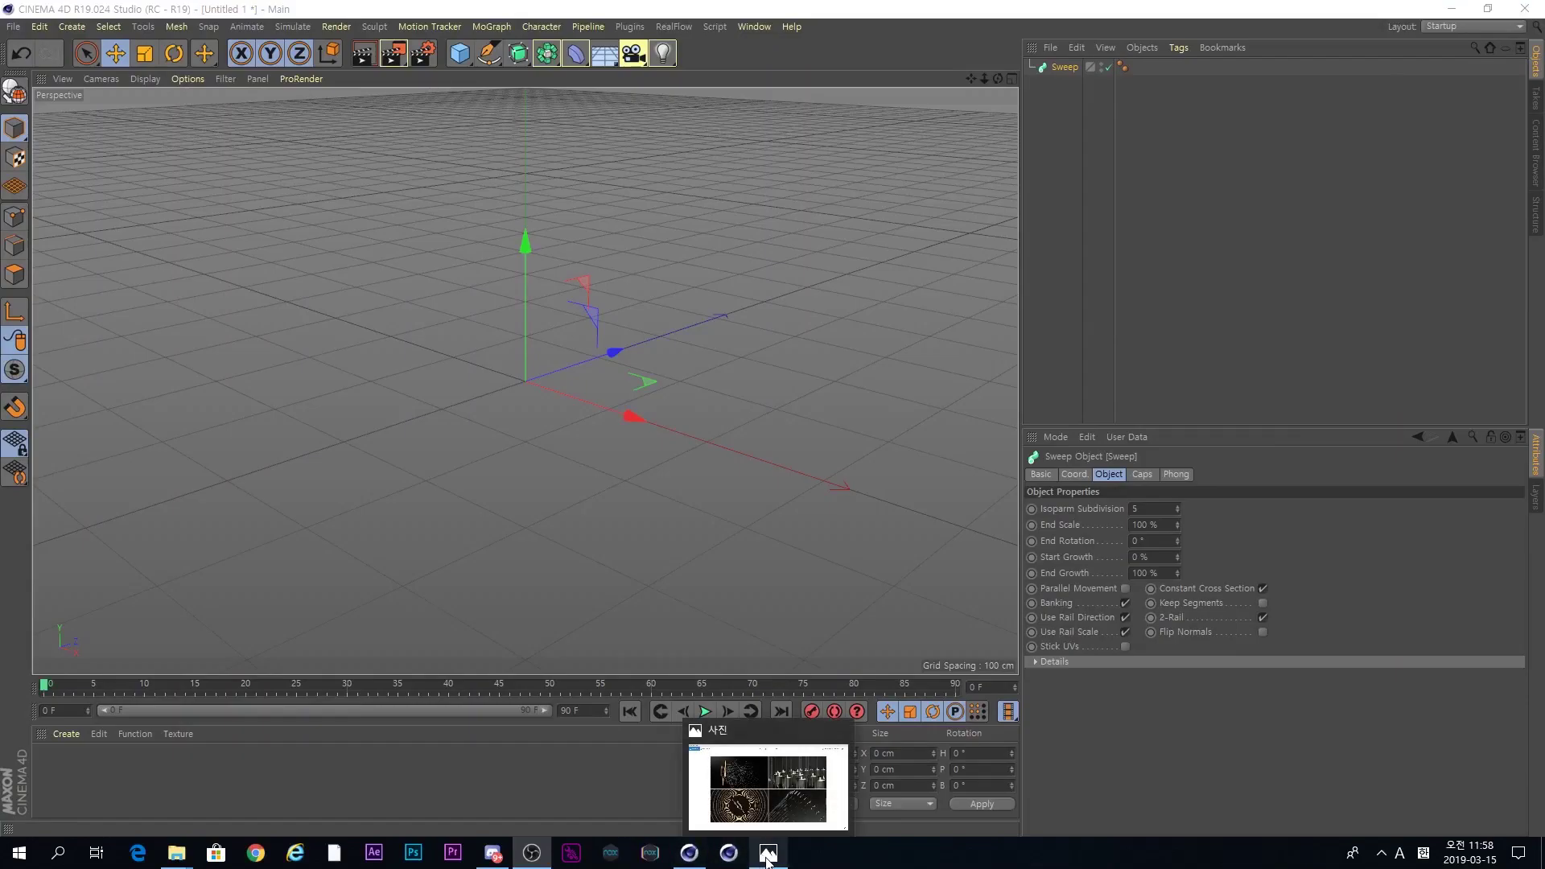
Step: Switch to Photos, look through the line art, pipe, cable and neon reference images, and close the viewer
left_click(767, 857)
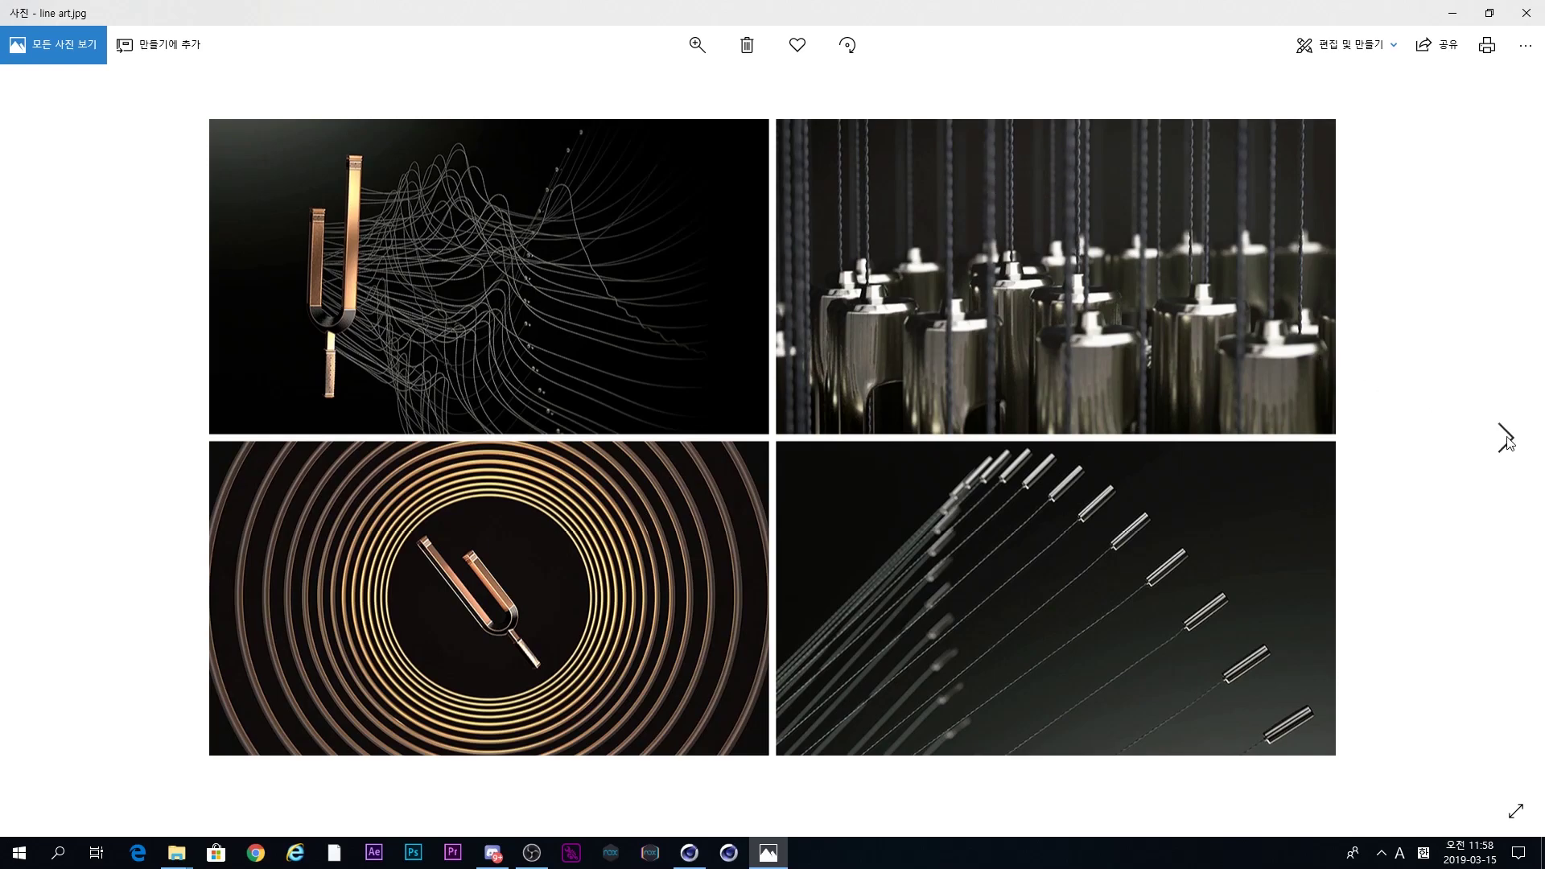
left_click(1505, 437)
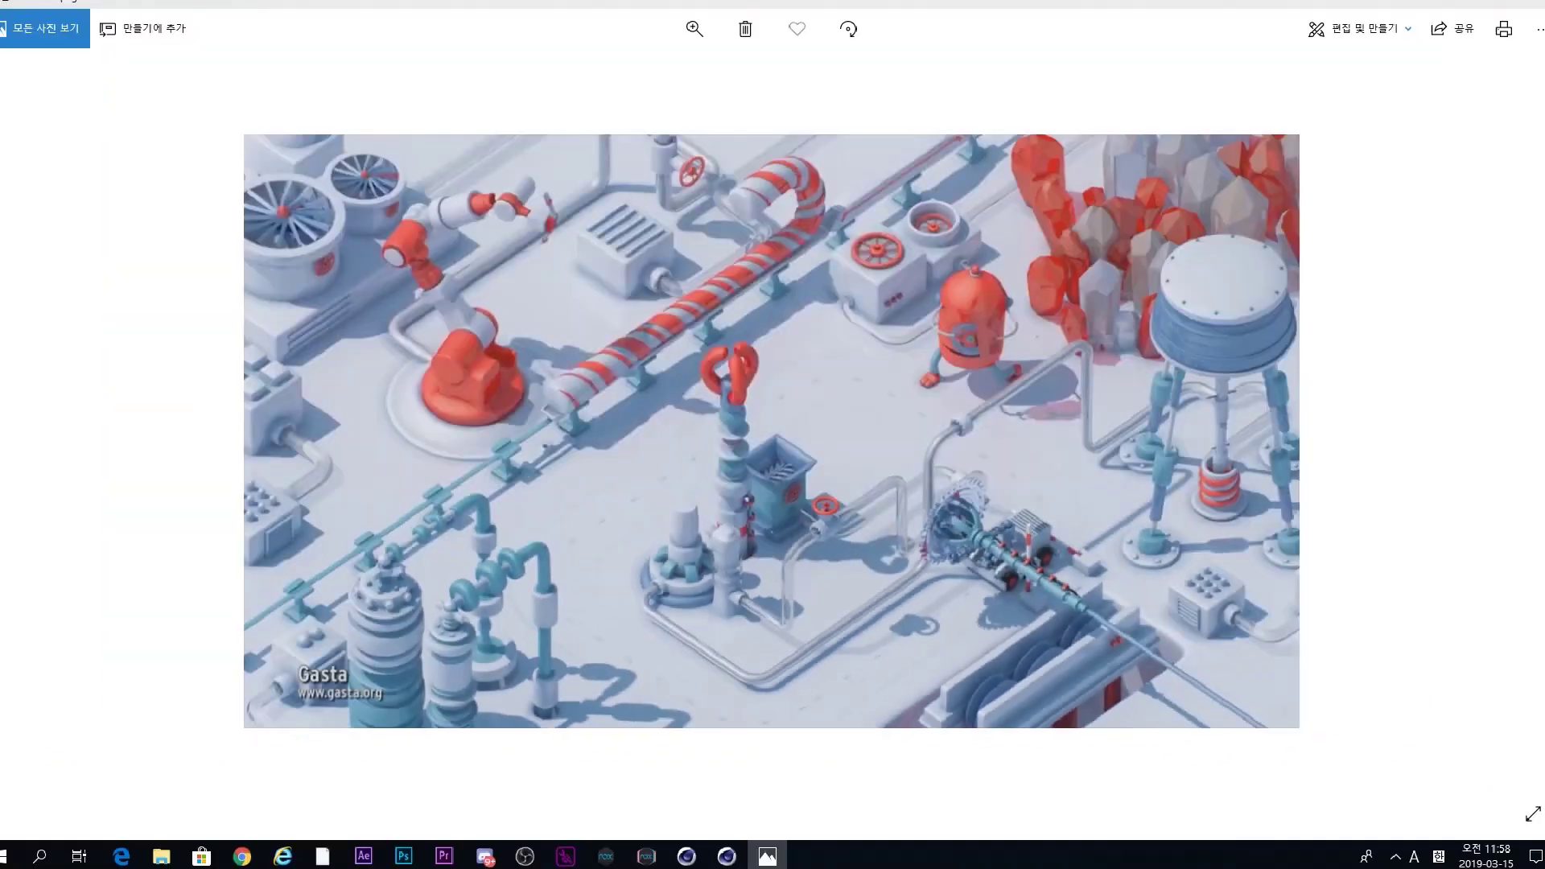
left_click(1507, 439)
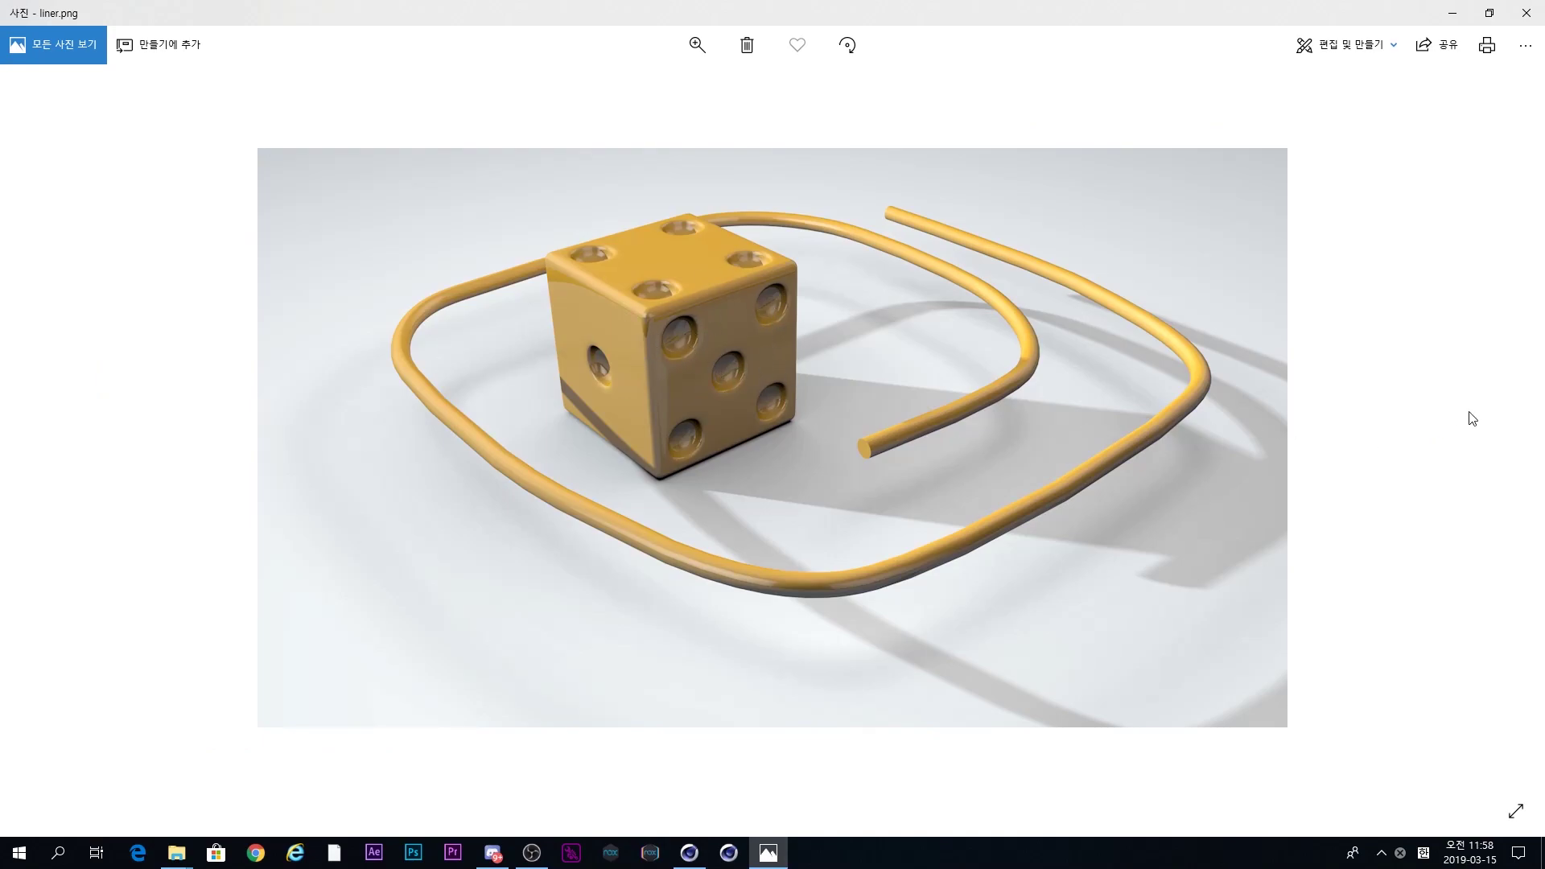
left_click(1505, 439)
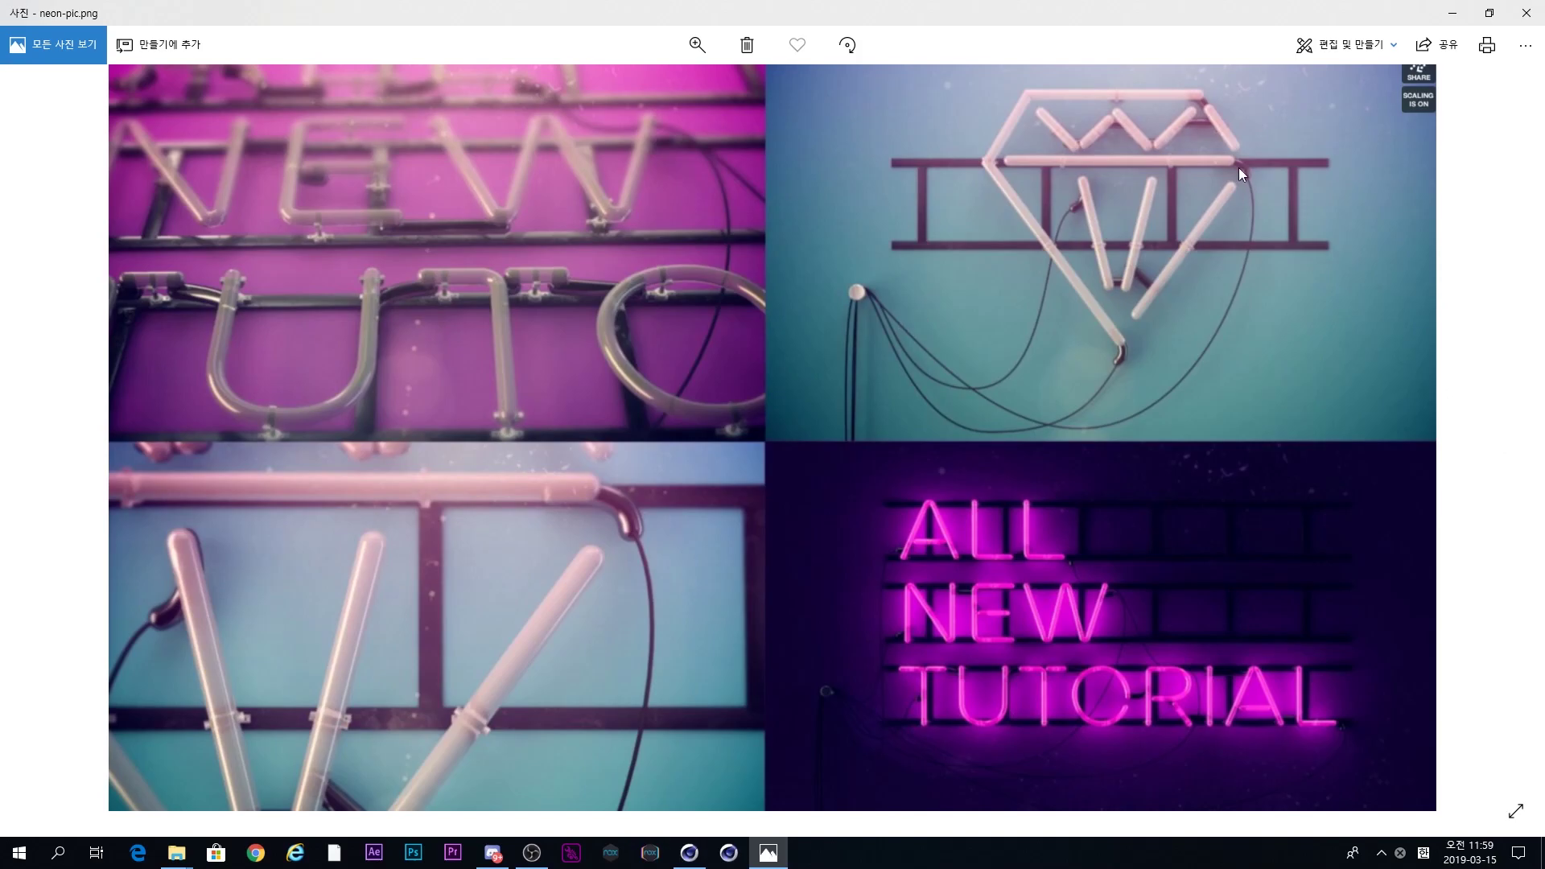
left_click(1526, 13)
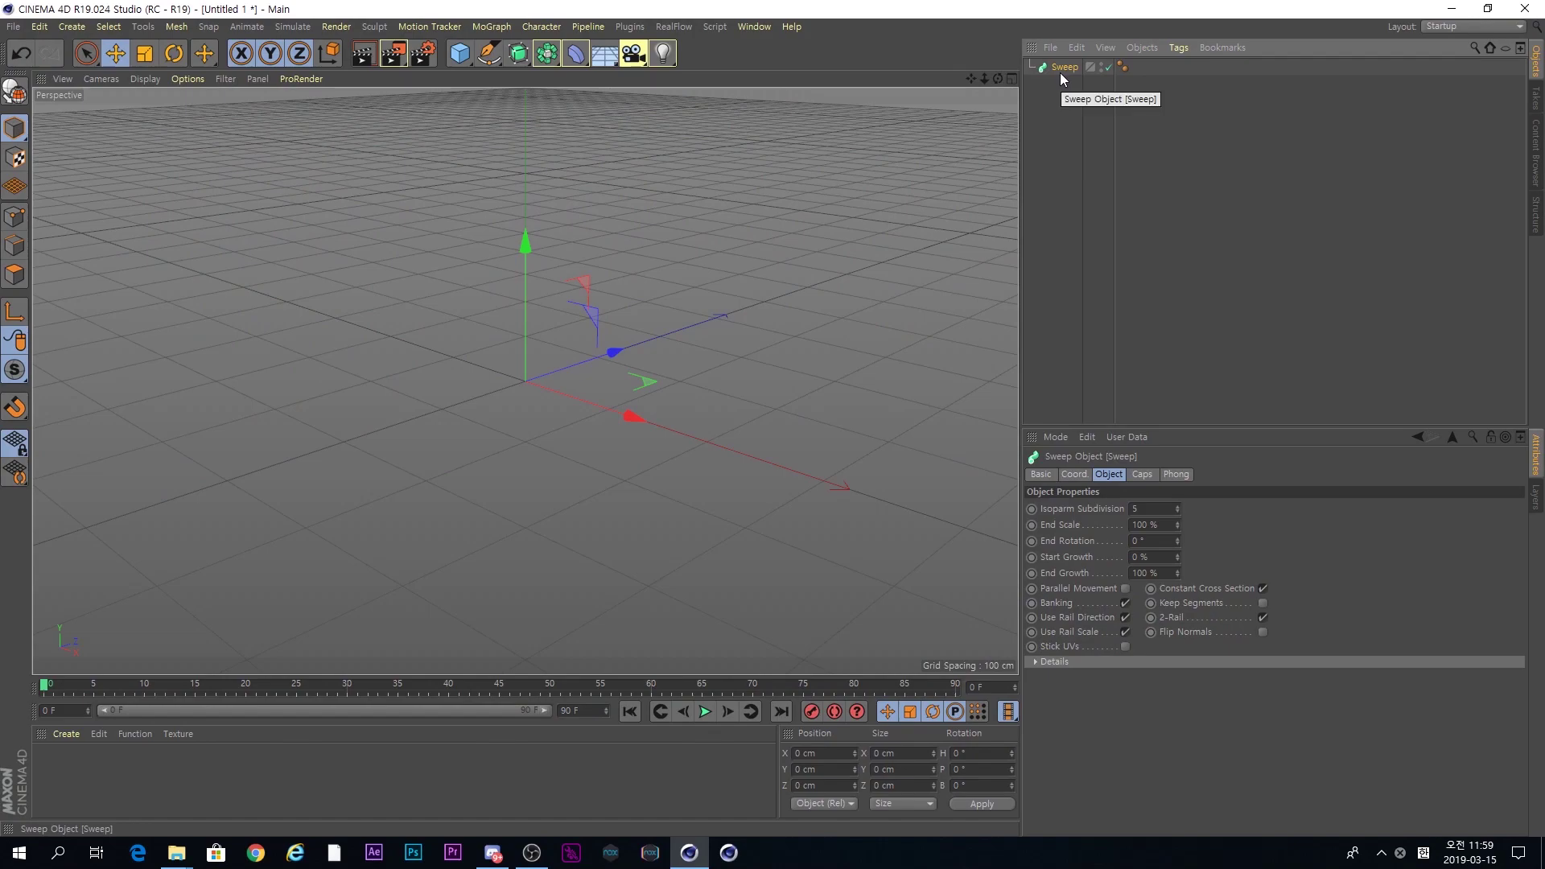
Step: Delete the existing Sweep object from the scene
key("Delete")
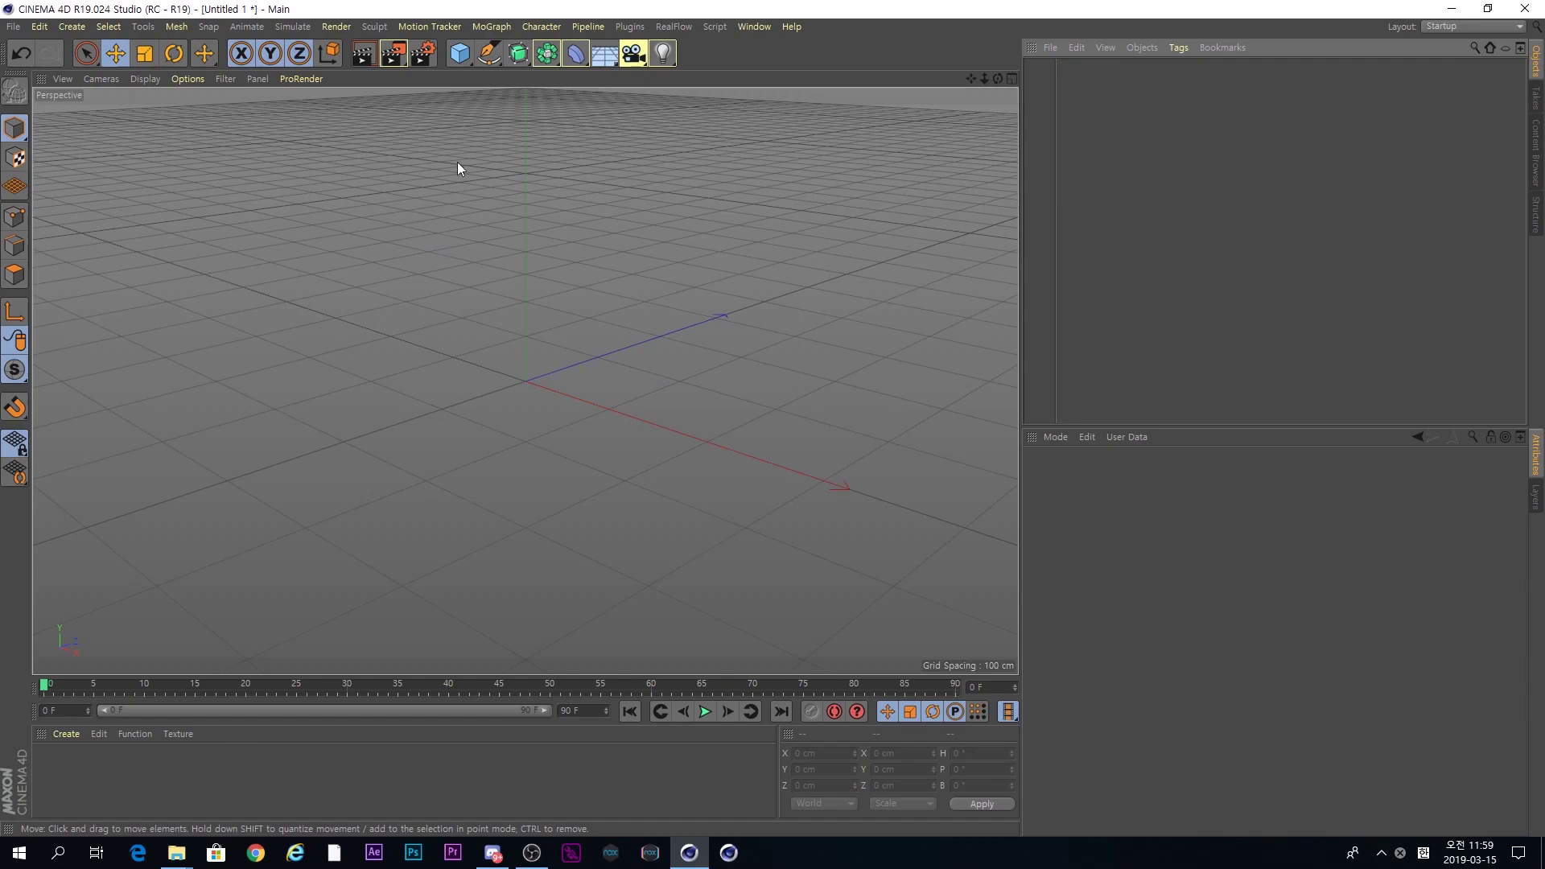
left_click(487, 54)
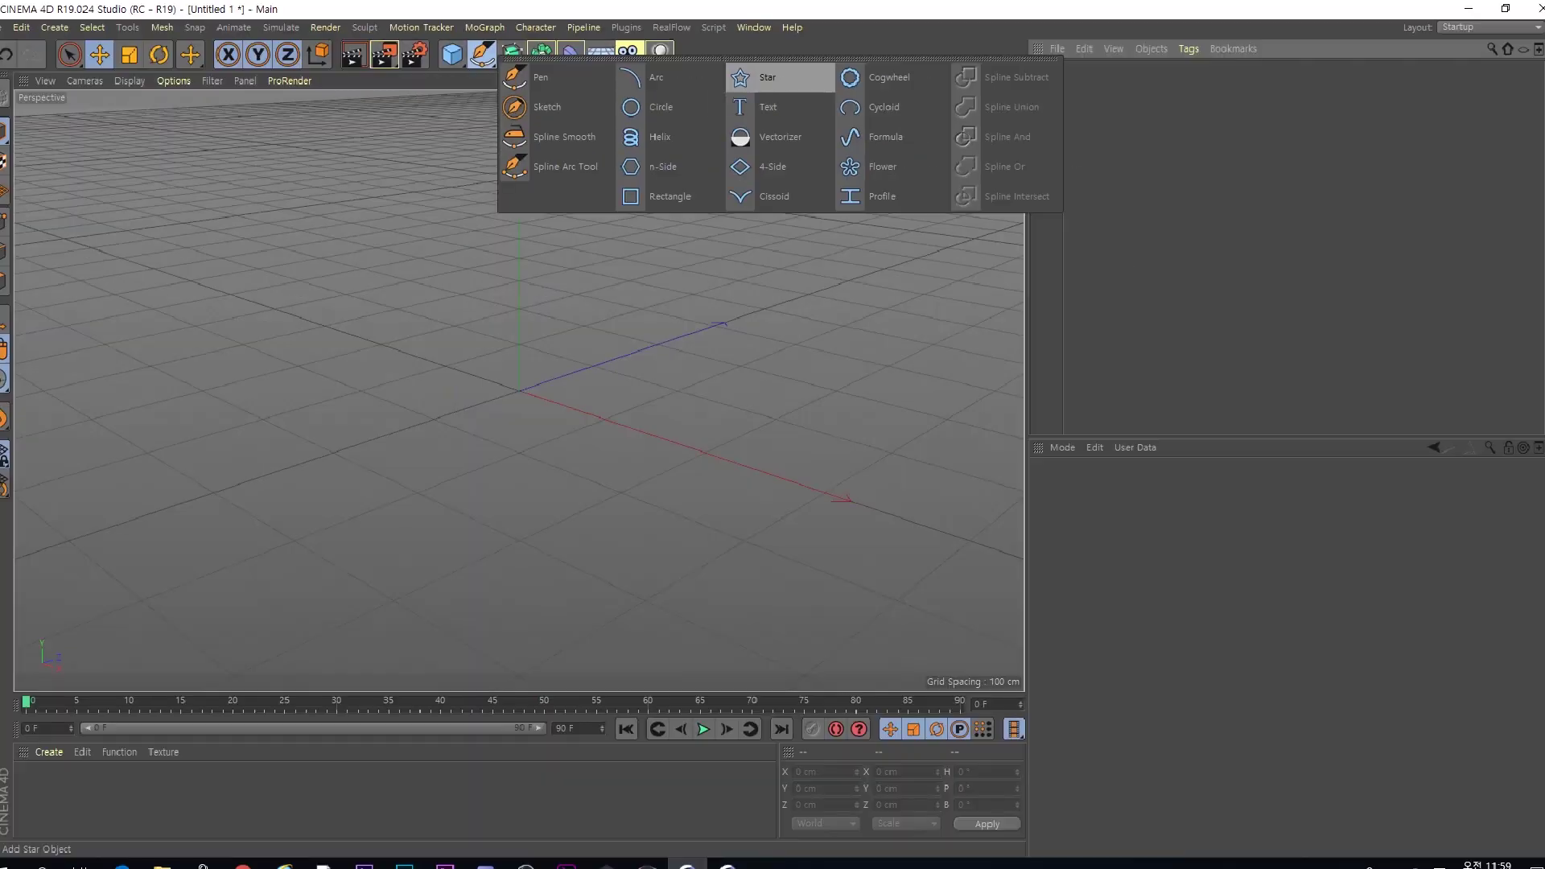
left_click(724, 151)
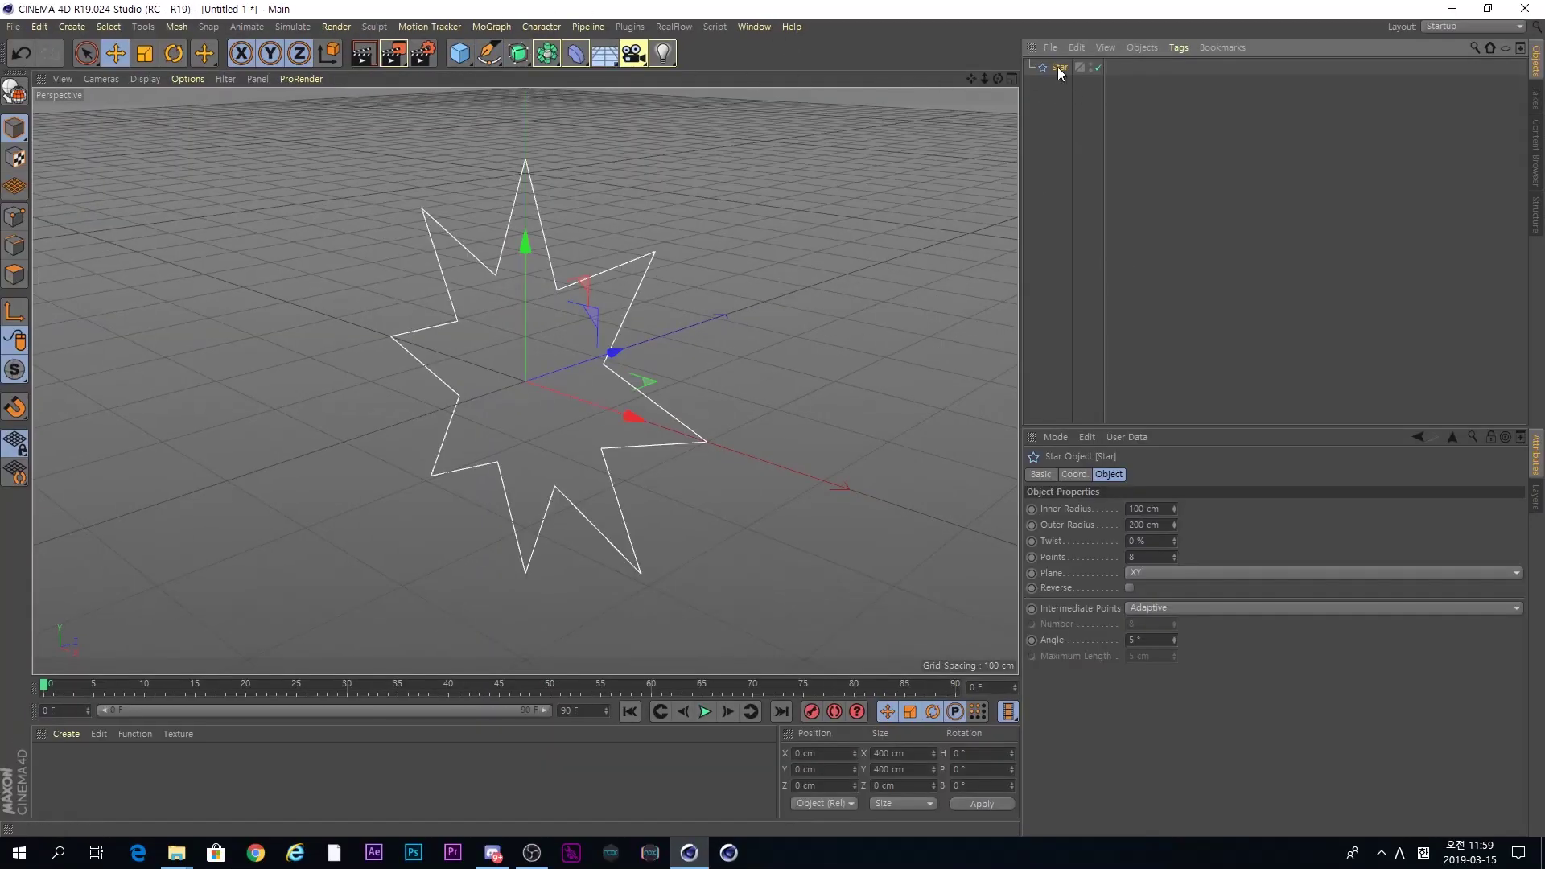
key("Delete")
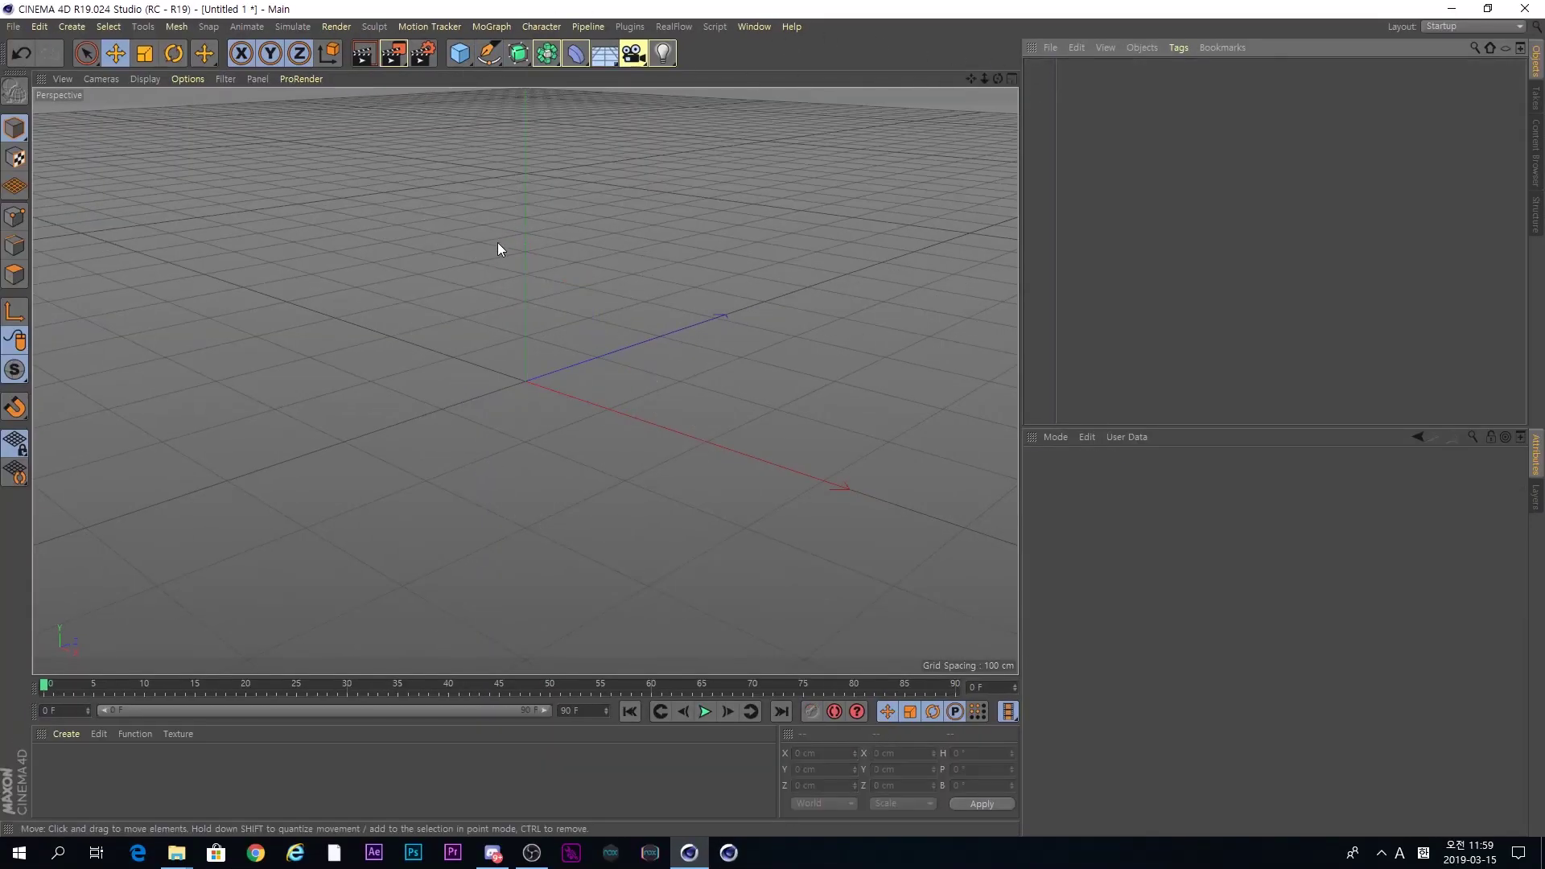
Step: Draw an open ten-point spline with straight segments in the Front view using the Pen tool, spiralling clockwise around the origin
middle_click(496, 303)
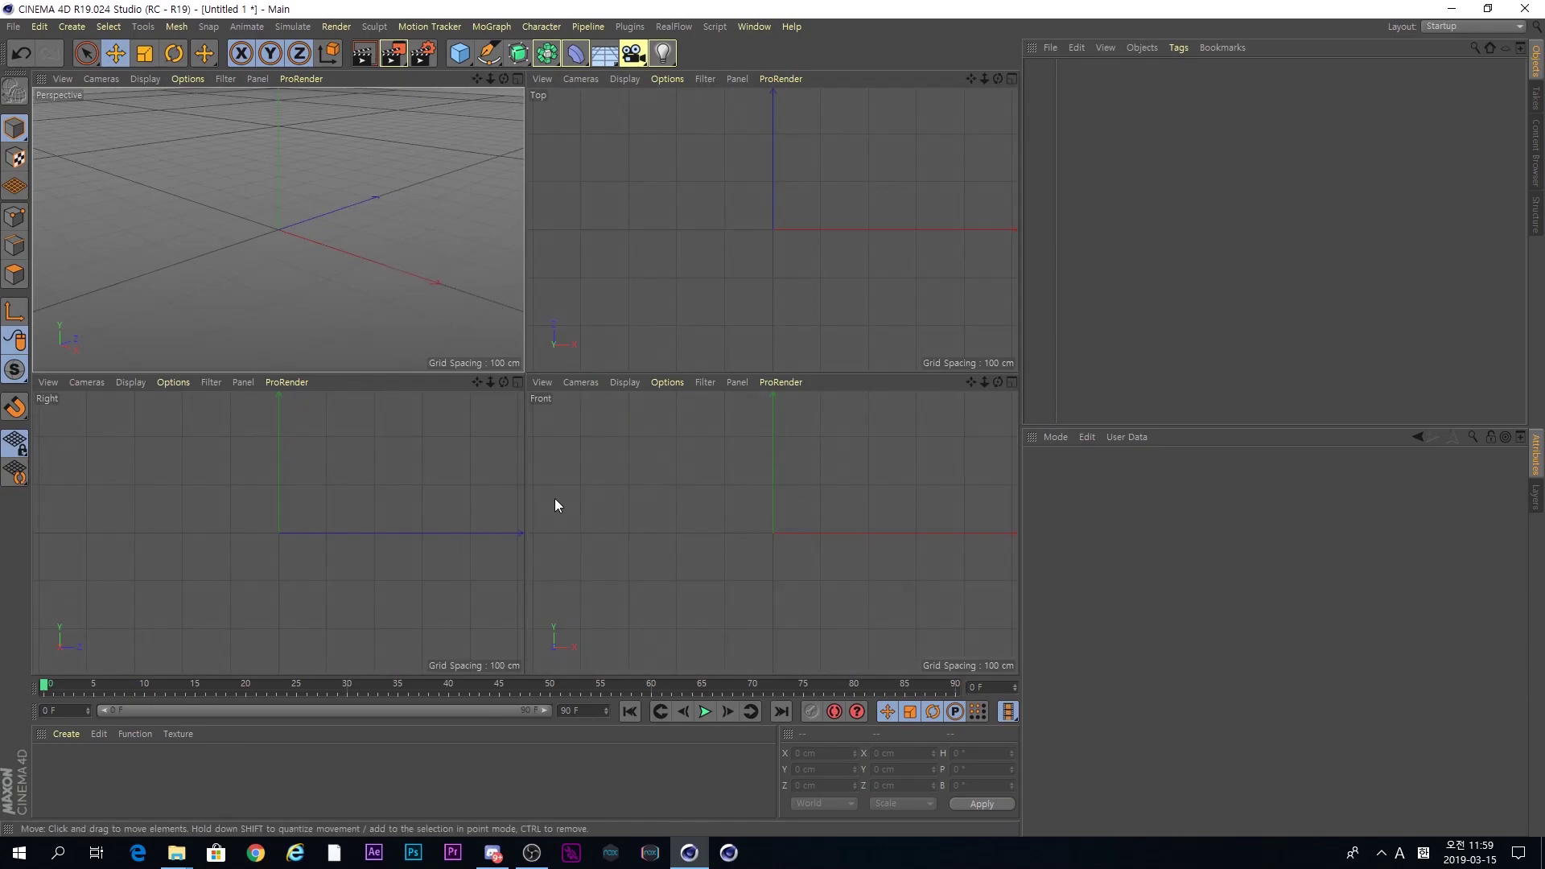
middle_click(766, 480)
left_click(486, 57)
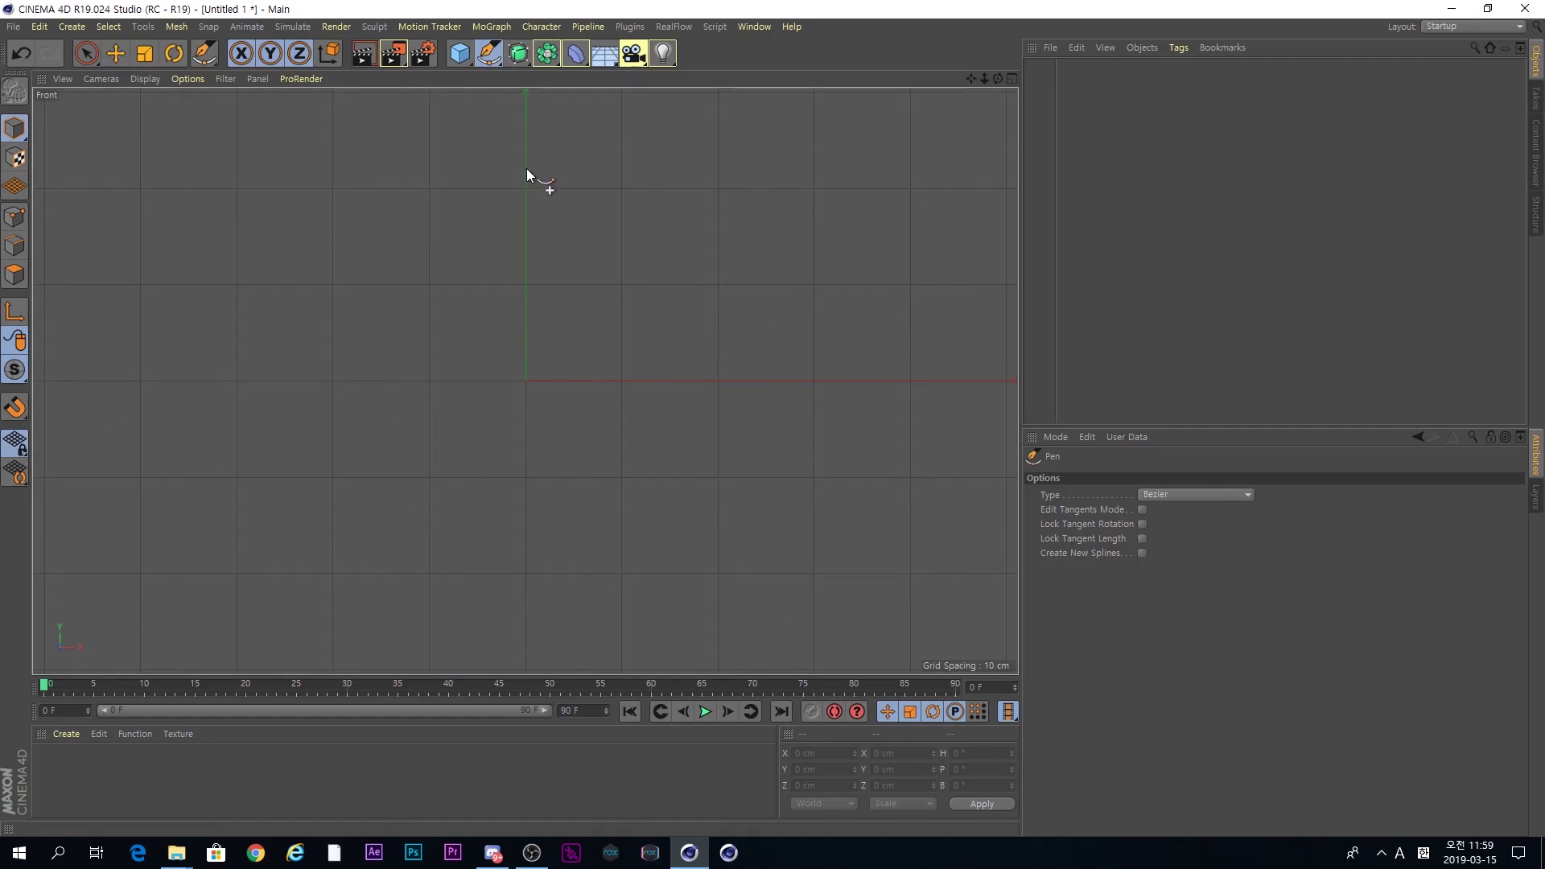
left_click(522, 476)
left_click(336, 447)
left_click(264, 247)
left_click(379, 151)
left_click(679, 122)
left_click(834, 224)
left_click(779, 361)
left_click(730, 474)
left_click(577, 544)
left_click(359, 581)
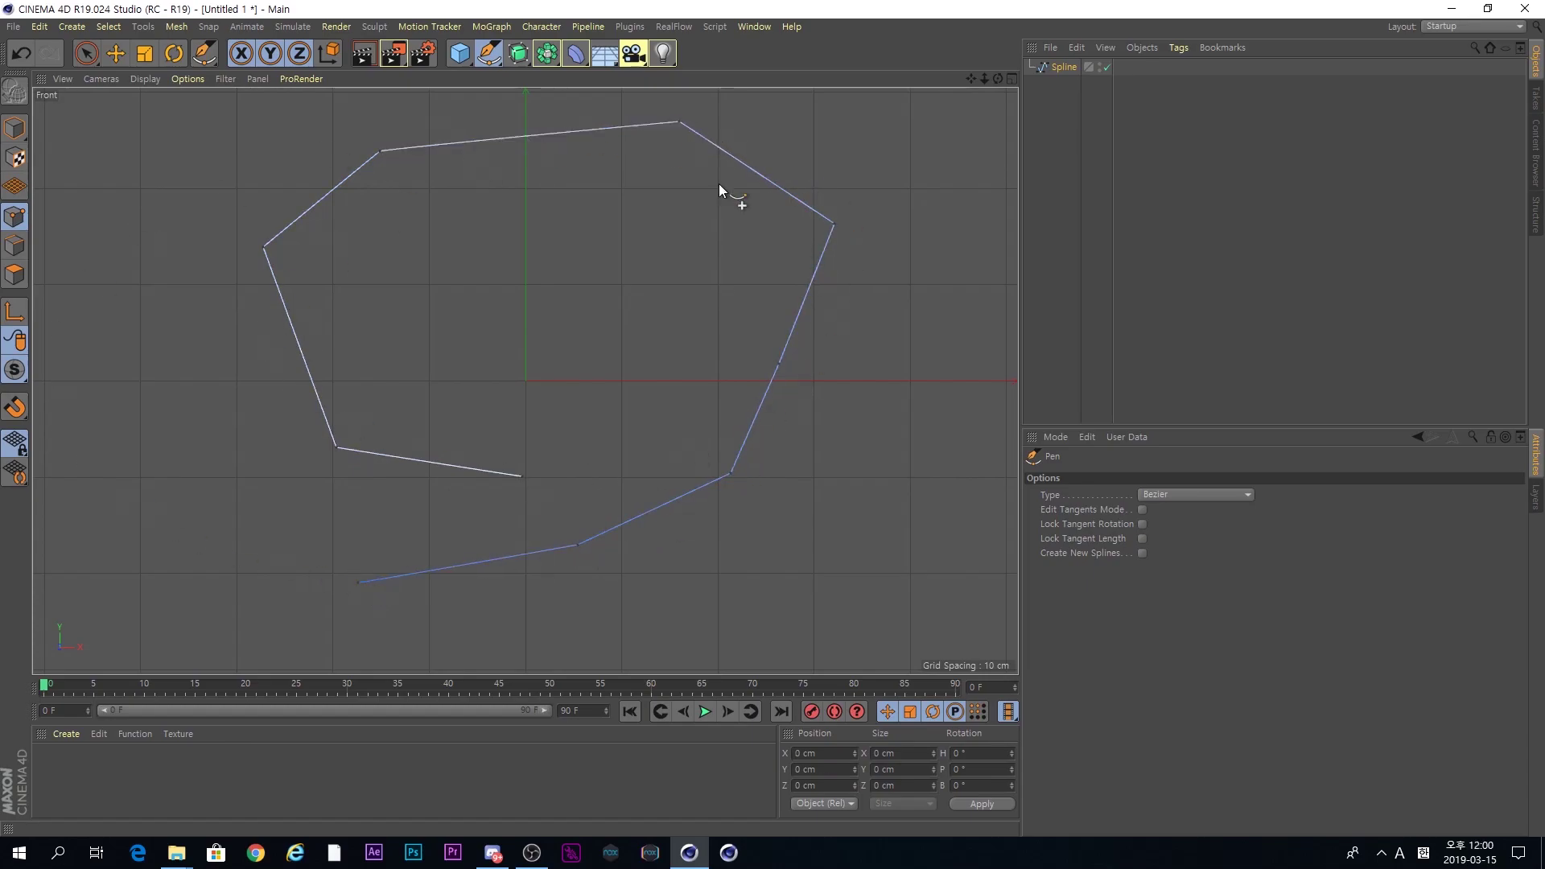
Step: Move the spline's first point up to near the X axis and raise its second point to about Y -12 cm
key("space")
left_click(521, 475)
left_click_drag(528, 375, 509, 281)
left_click(336, 445)
left_click_drag(338, 345, 334, 291)
middle_click(369, 252)
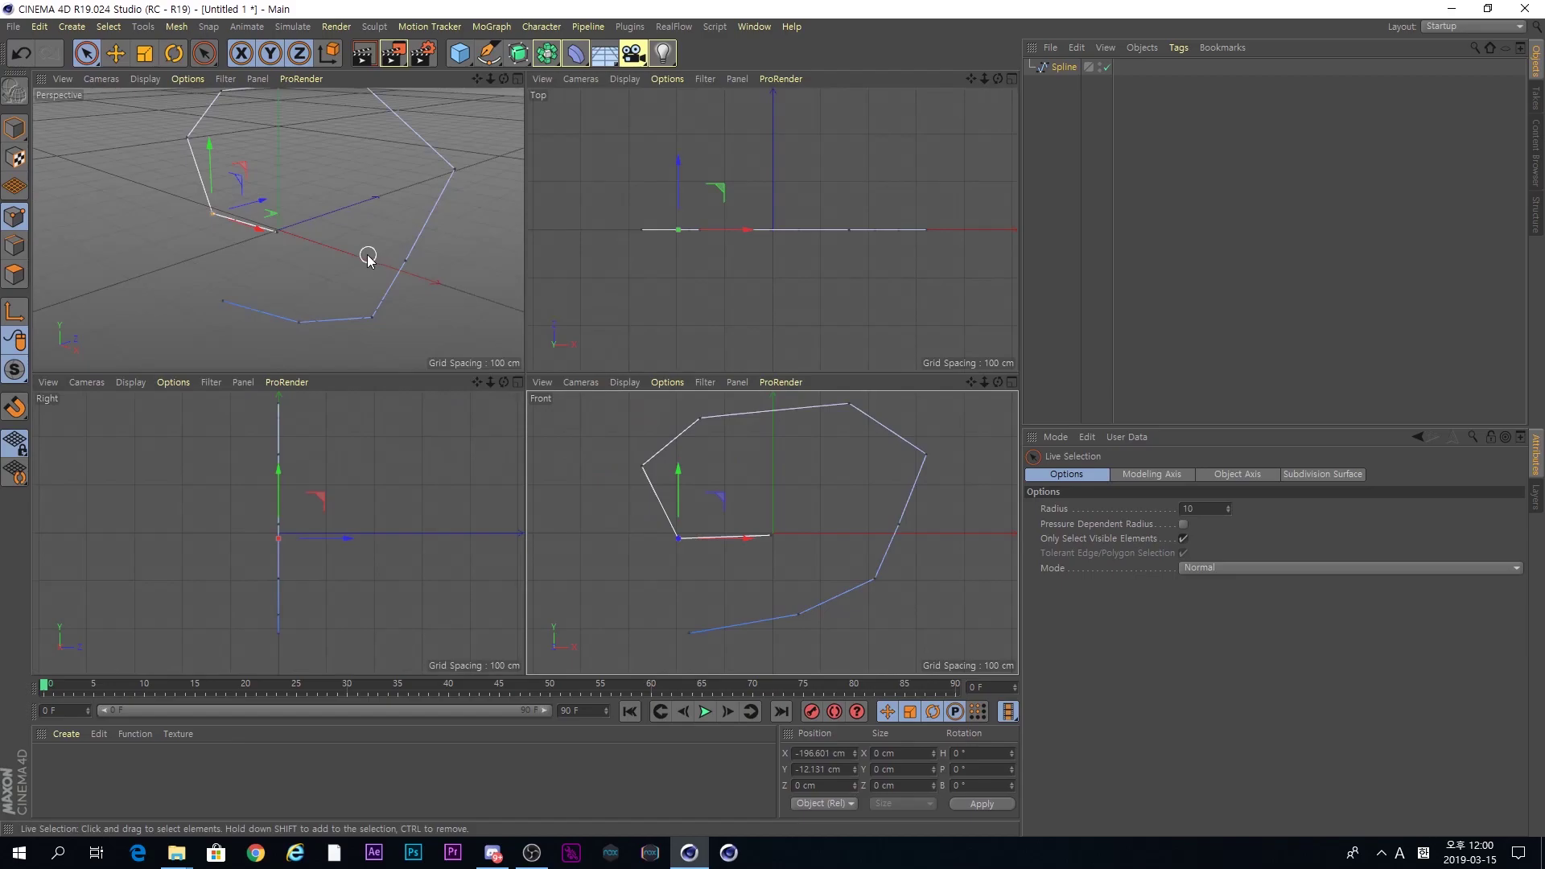
middle_click(368, 252)
left_click_drag(584, 190, 586, 403, "alt")
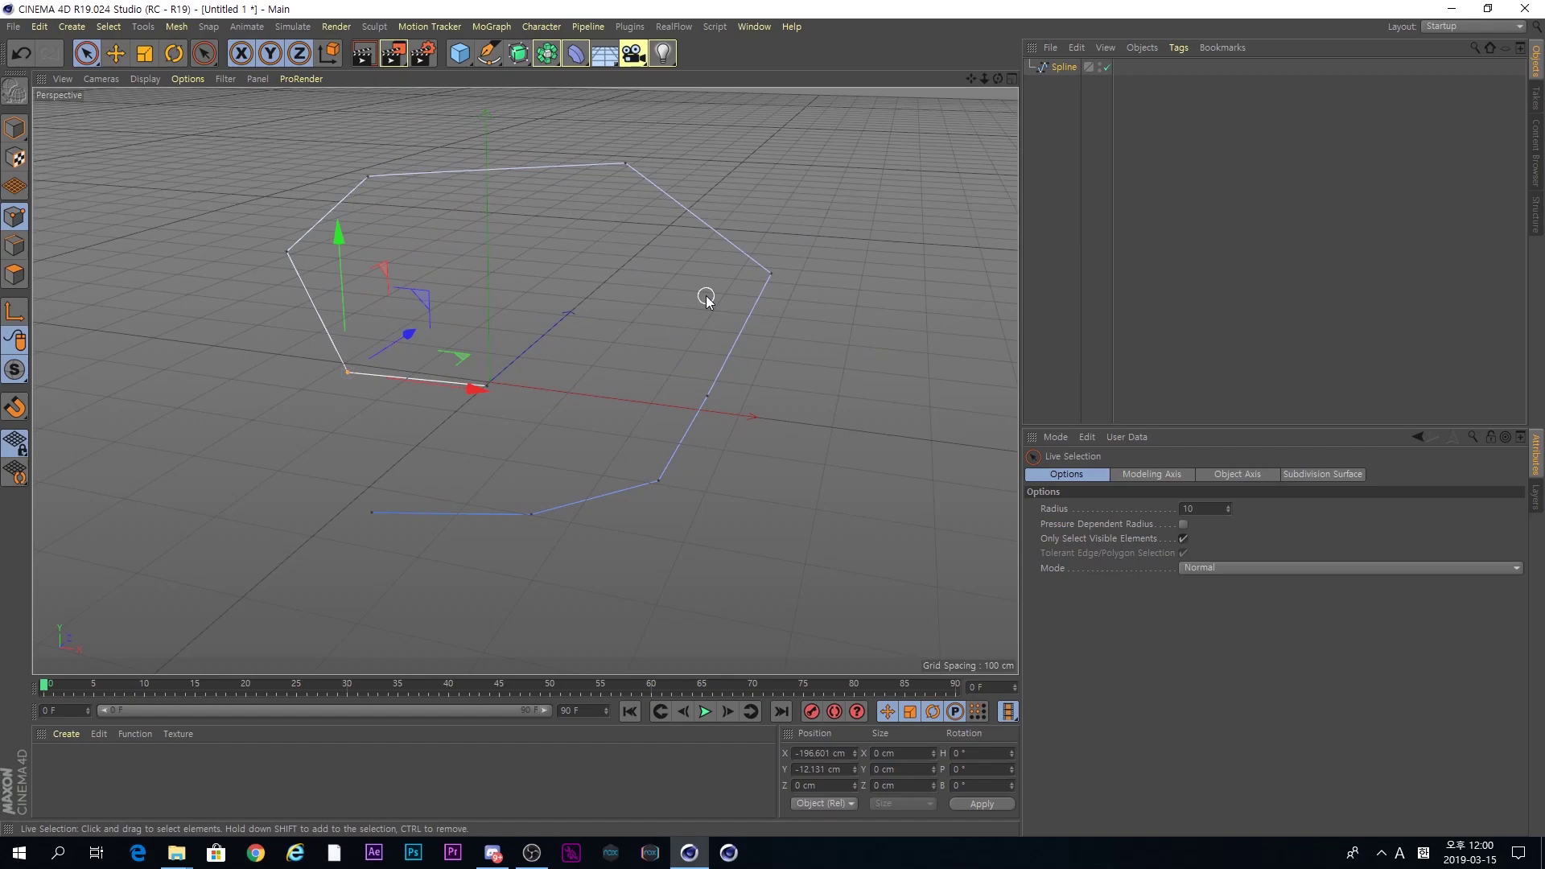
Step: Deselect the spline and add a Sweep generator to the scene
left_click(1071, 158)
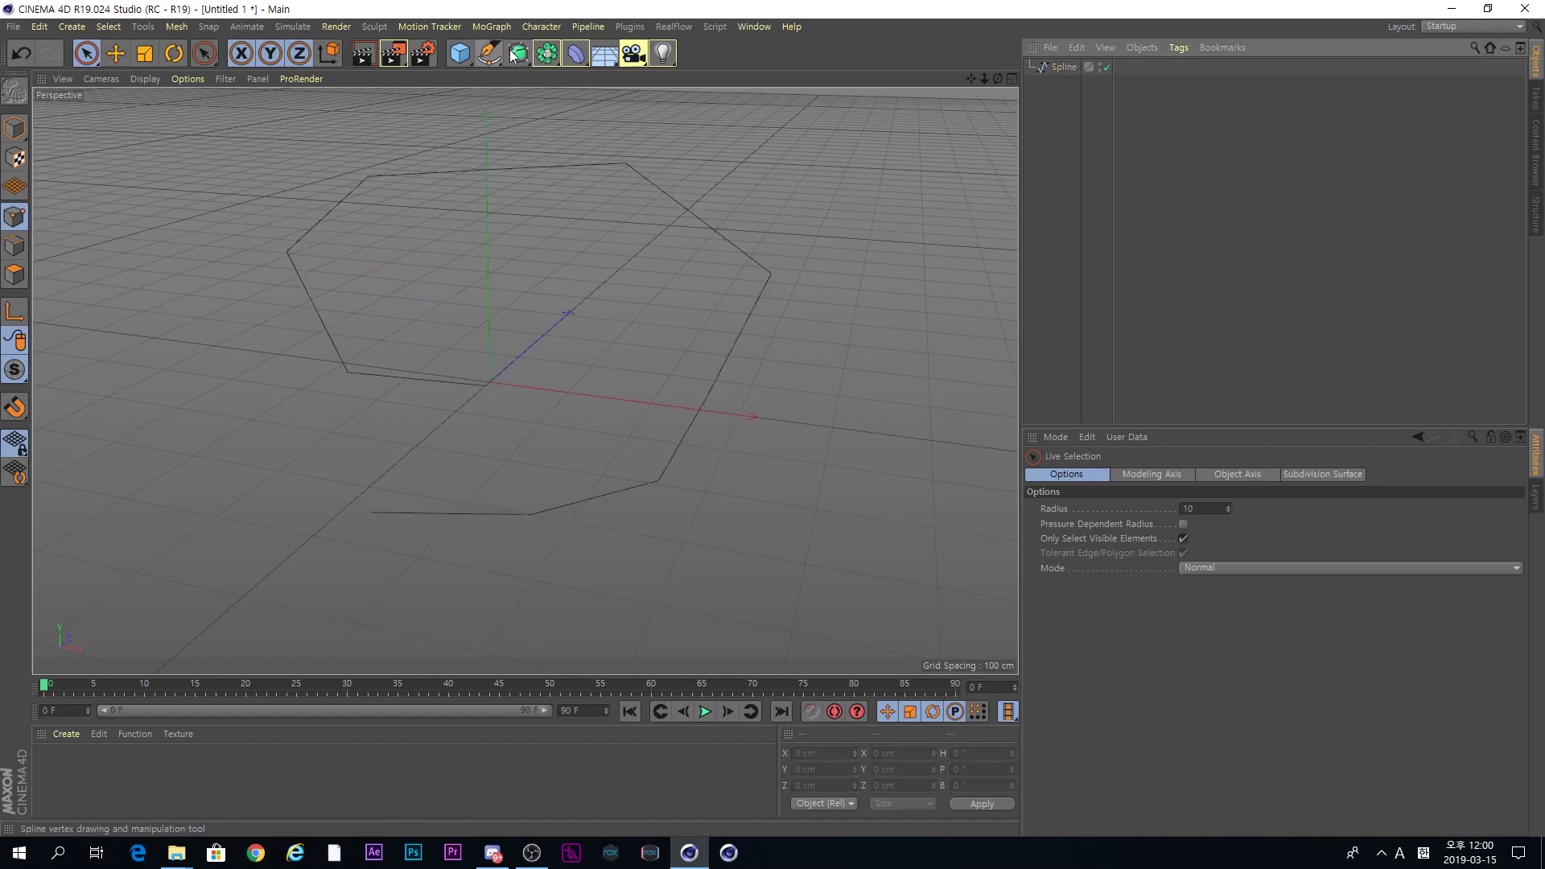
left_click_drag(518, 54, 584, 132)
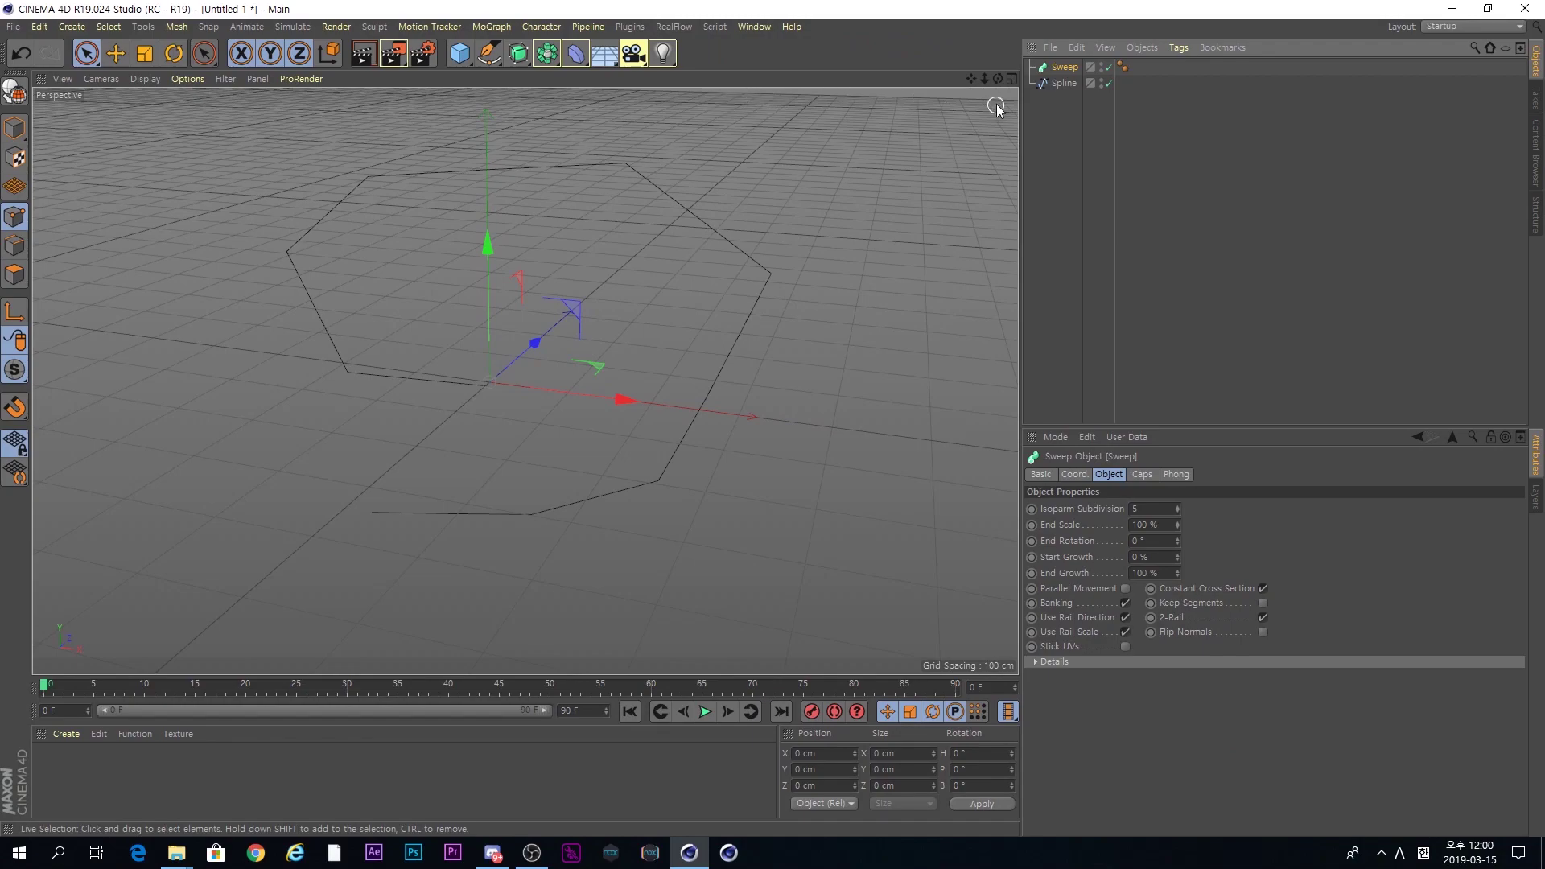
Step: Try nesting only the drawn spline under the Sweep, and take it back out
left_click_drag(1067, 66, 1067, 69)
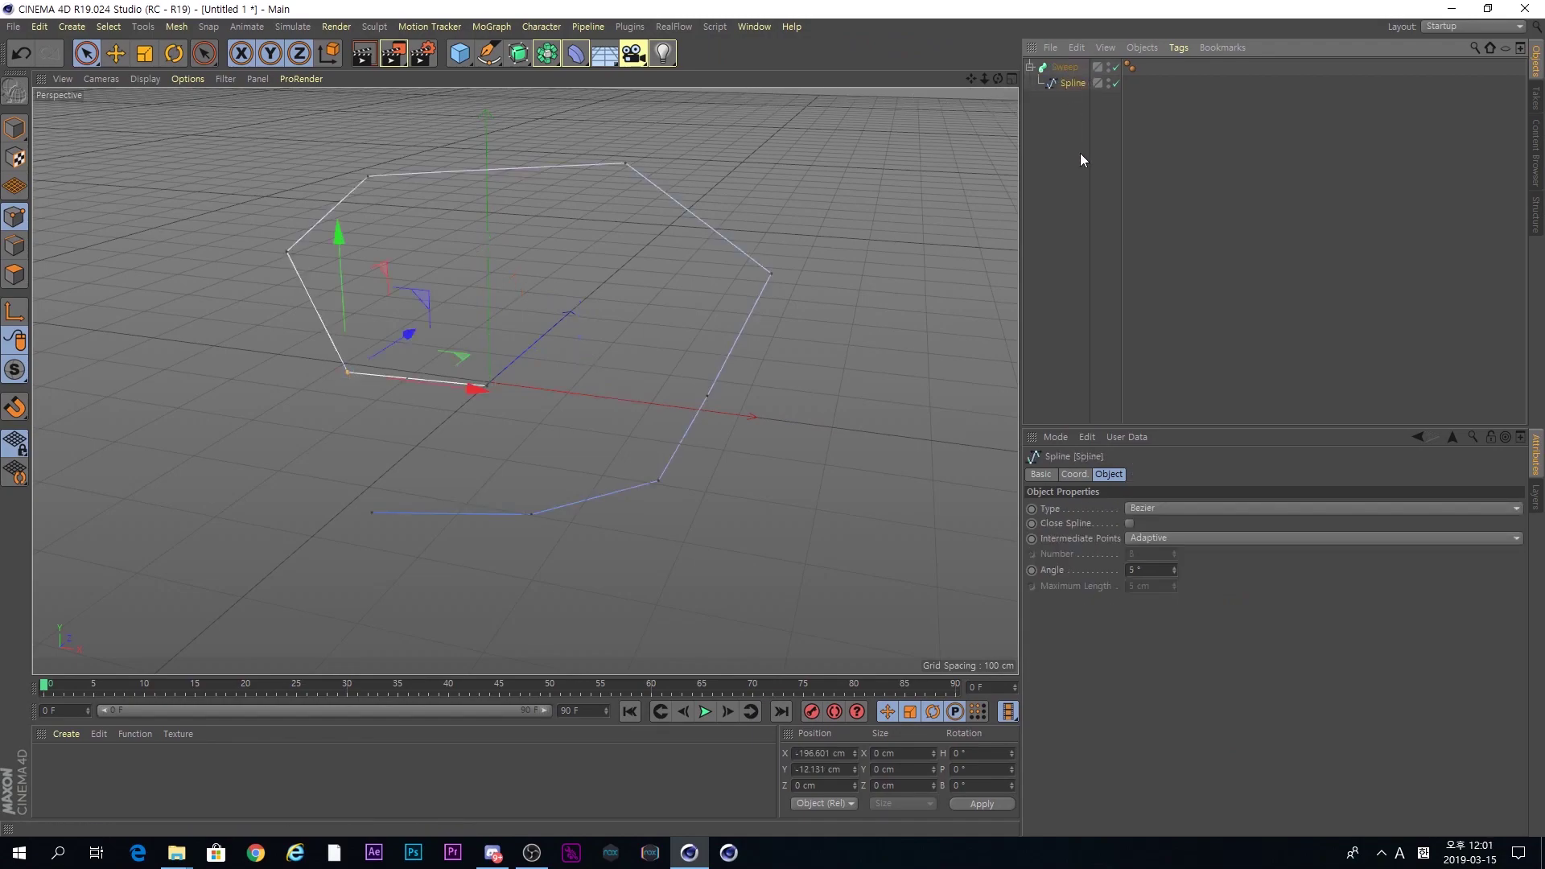
left_click(1077, 158)
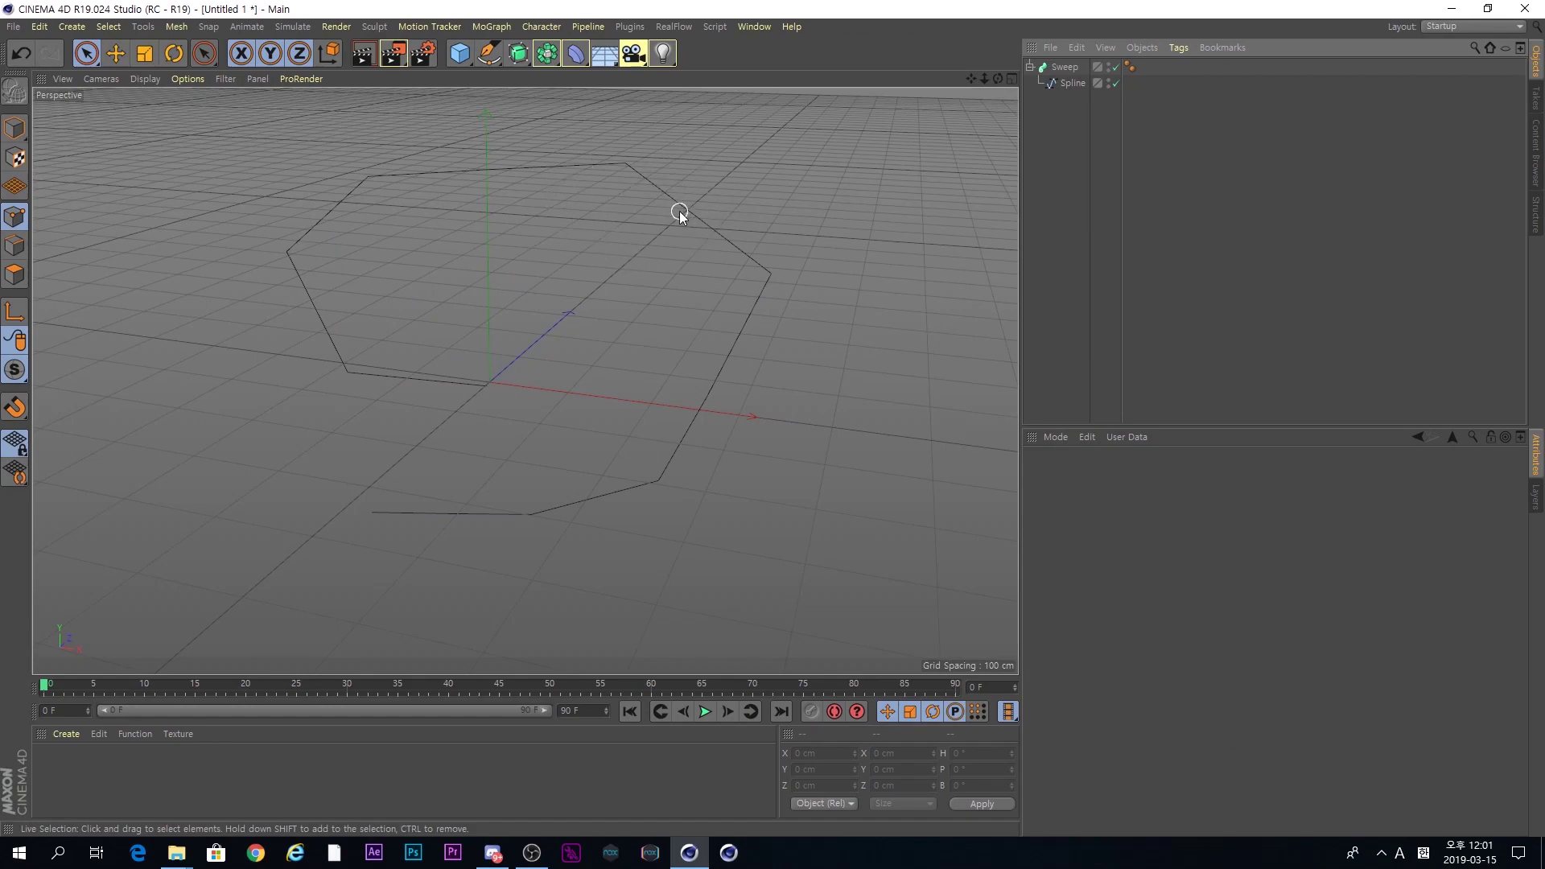
left_click(1078, 83)
left_click(1064, 67)
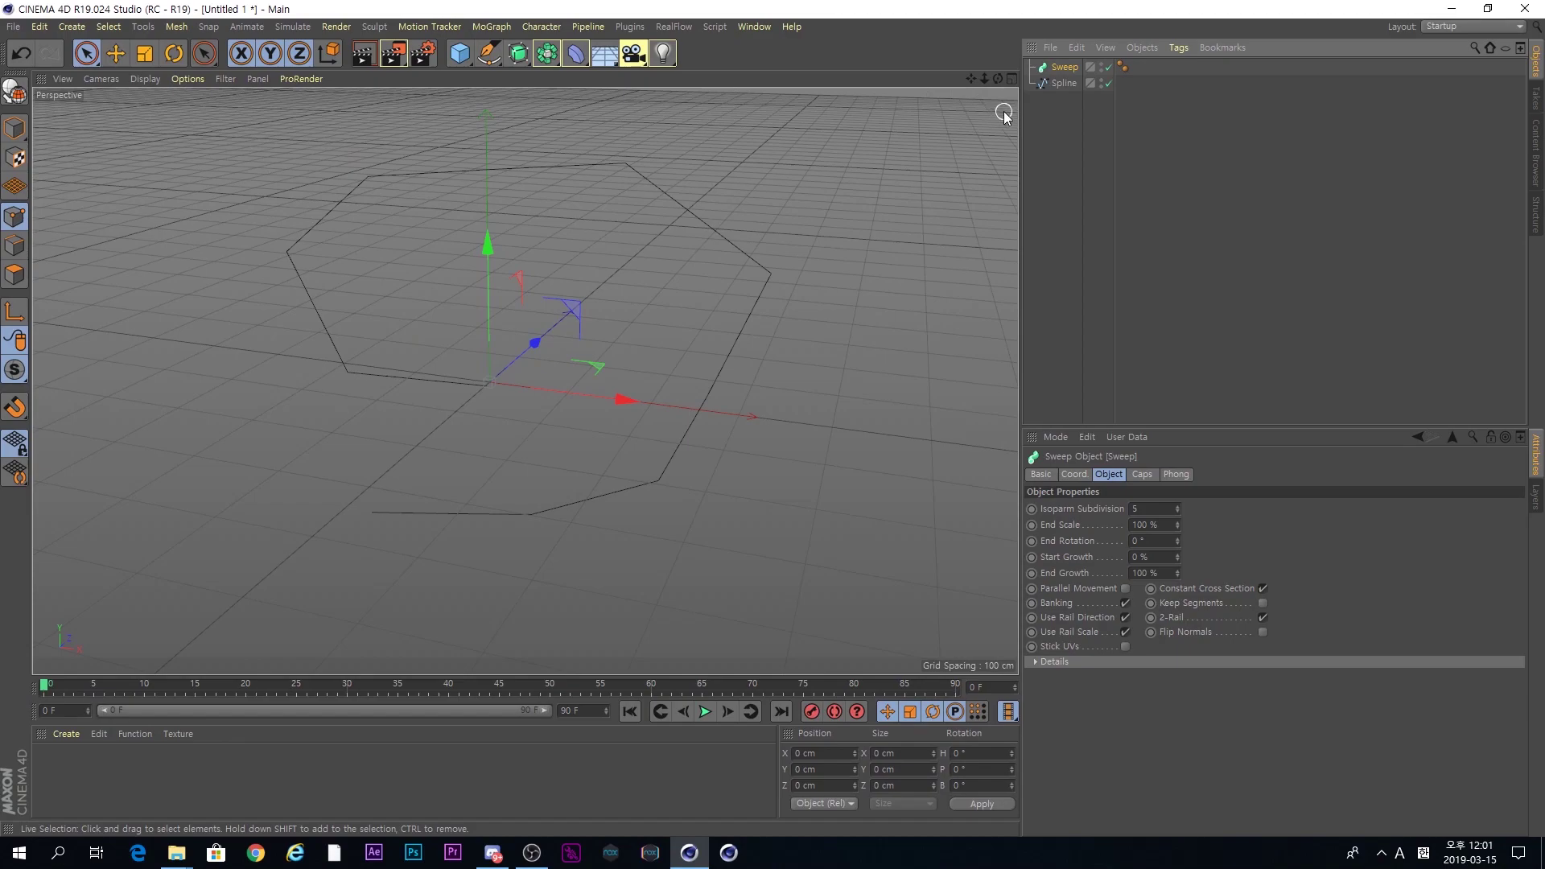
Step: Add a Circle spline and make it a child of the Sweep
left_click(1063, 83)
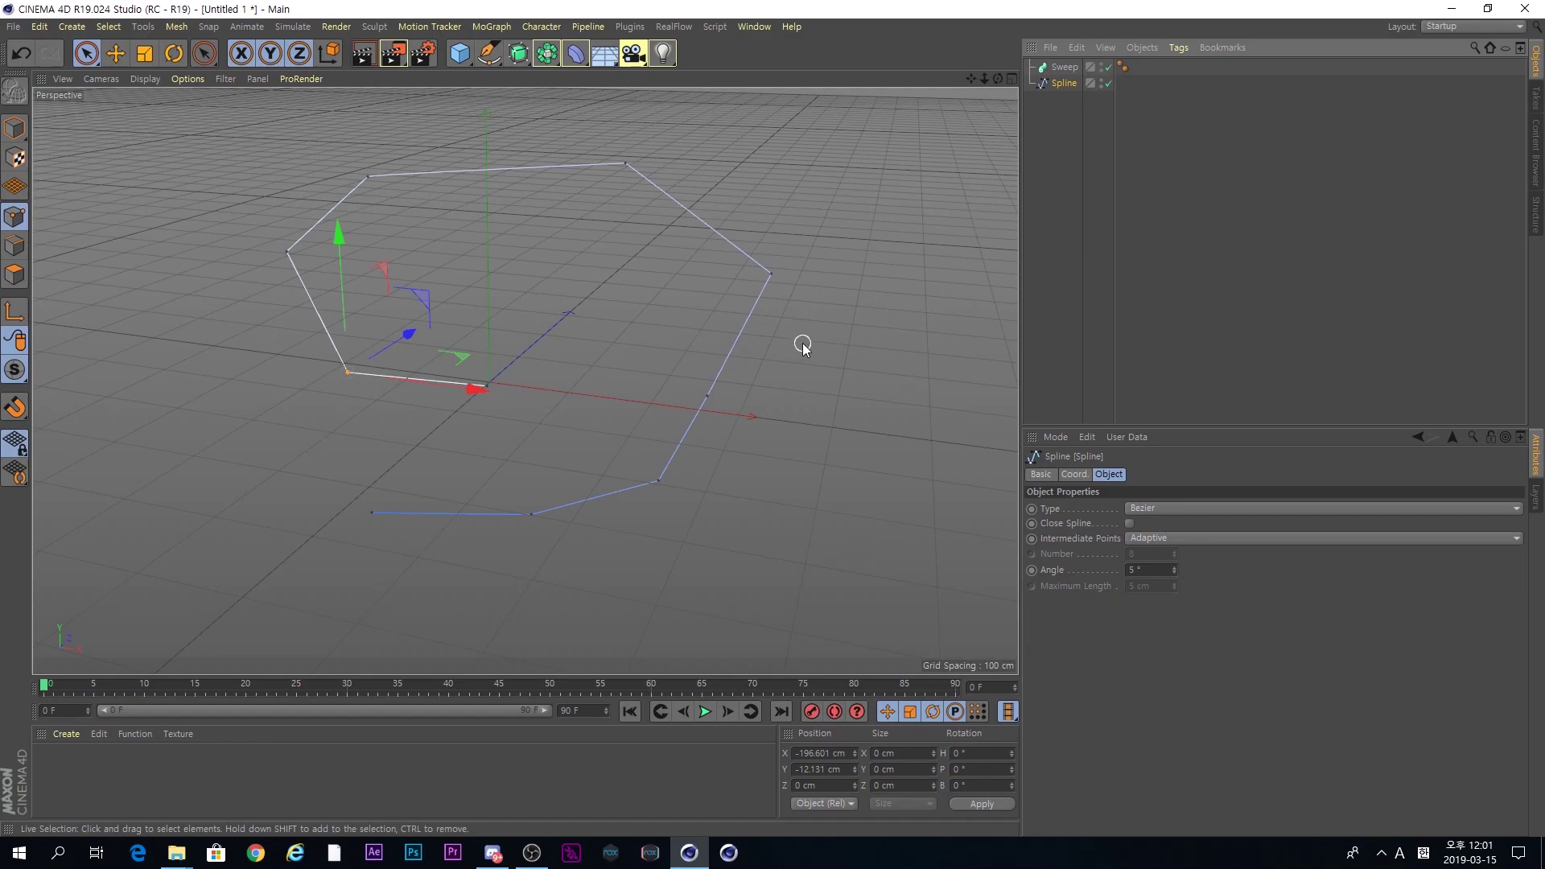
left_click(491, 55)
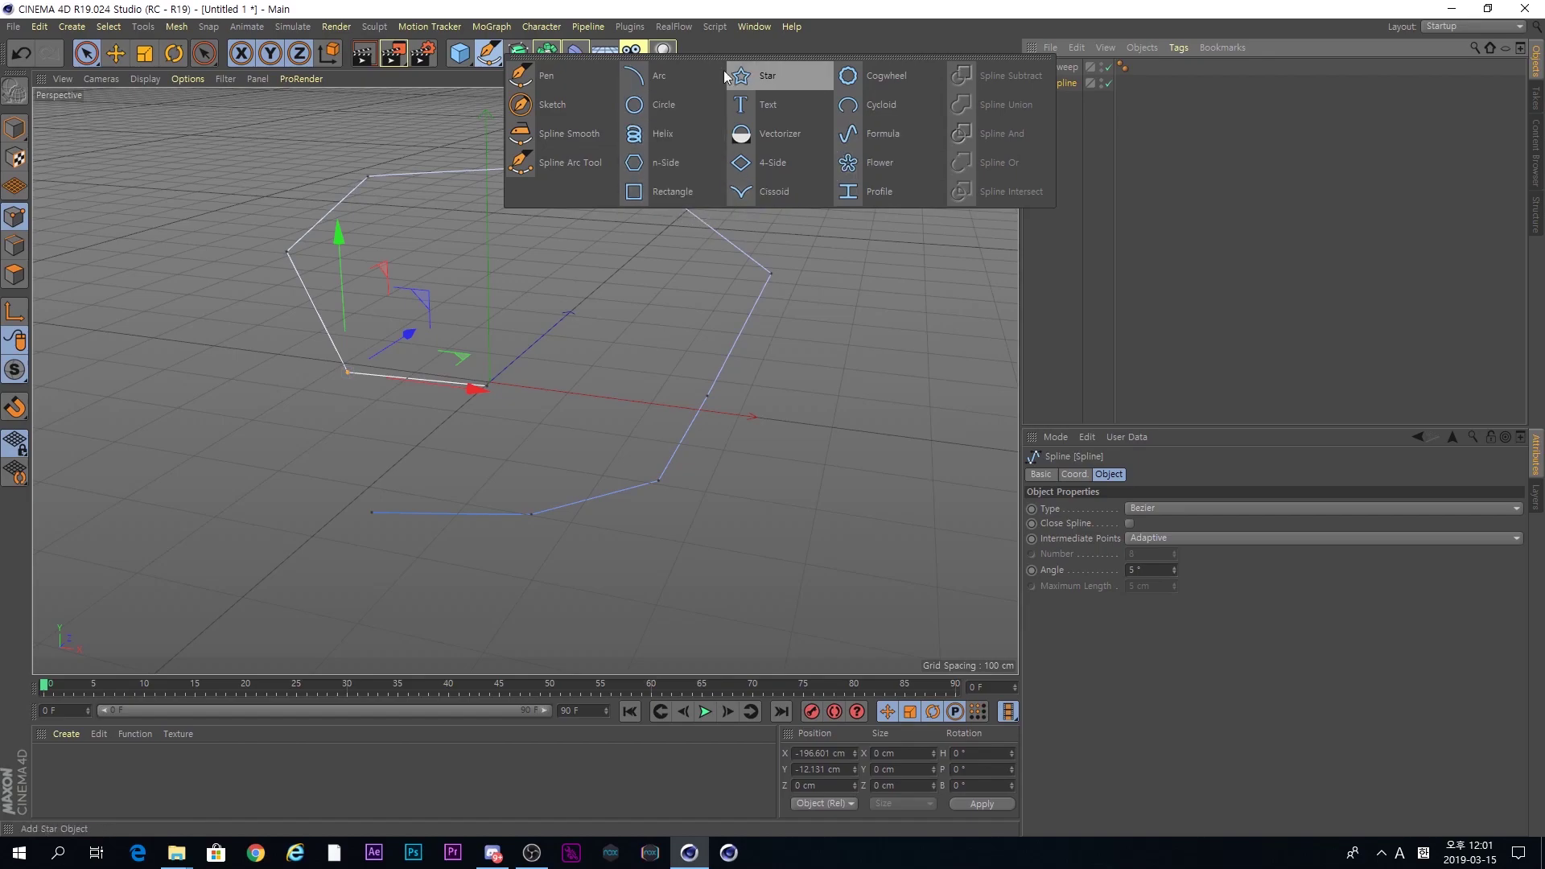
left_click(673, 113)
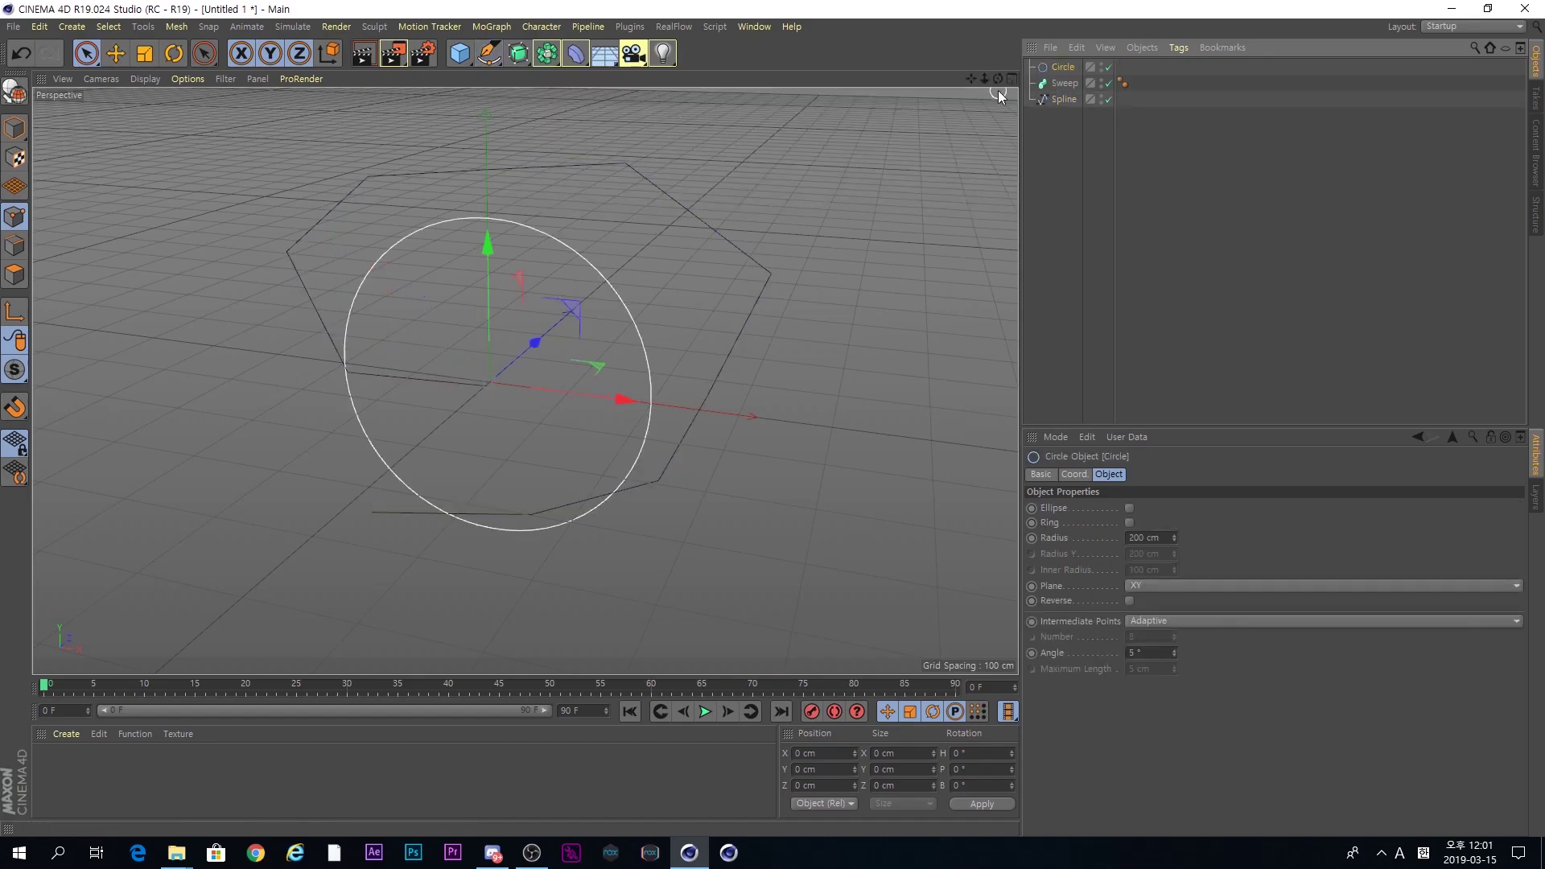
left_click_drag(1060, 66, 1055, 91)
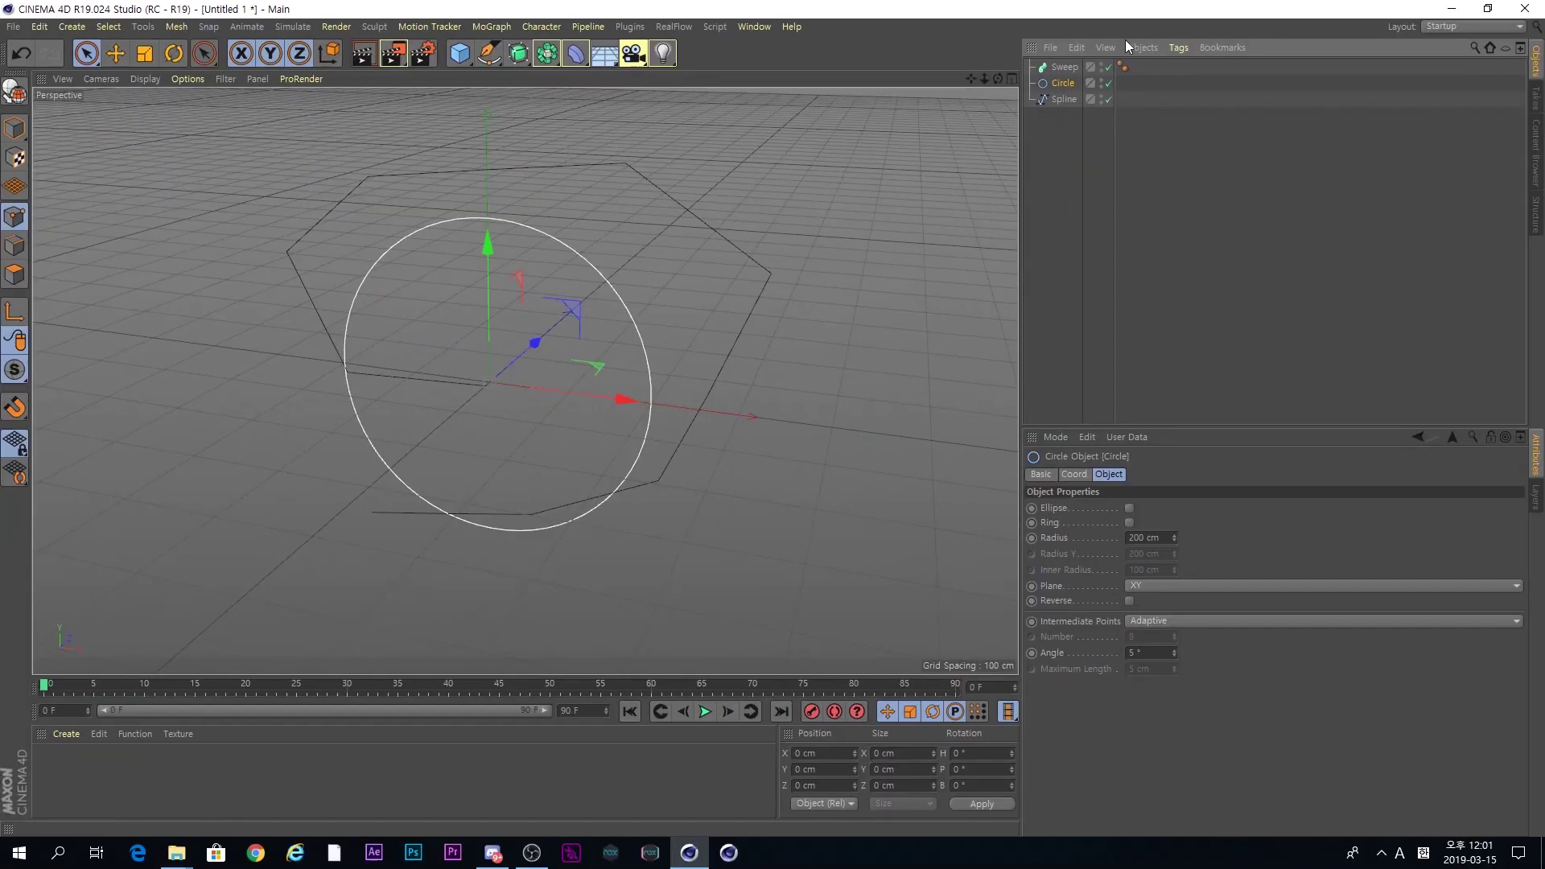
mouse_move(1031, 156)
left_mouse_down()
mouse_move(1058, 161)
mouse_move(1040, 146)
left_mouse_up()
left_click_drag(1062, 66, 1062, 67)
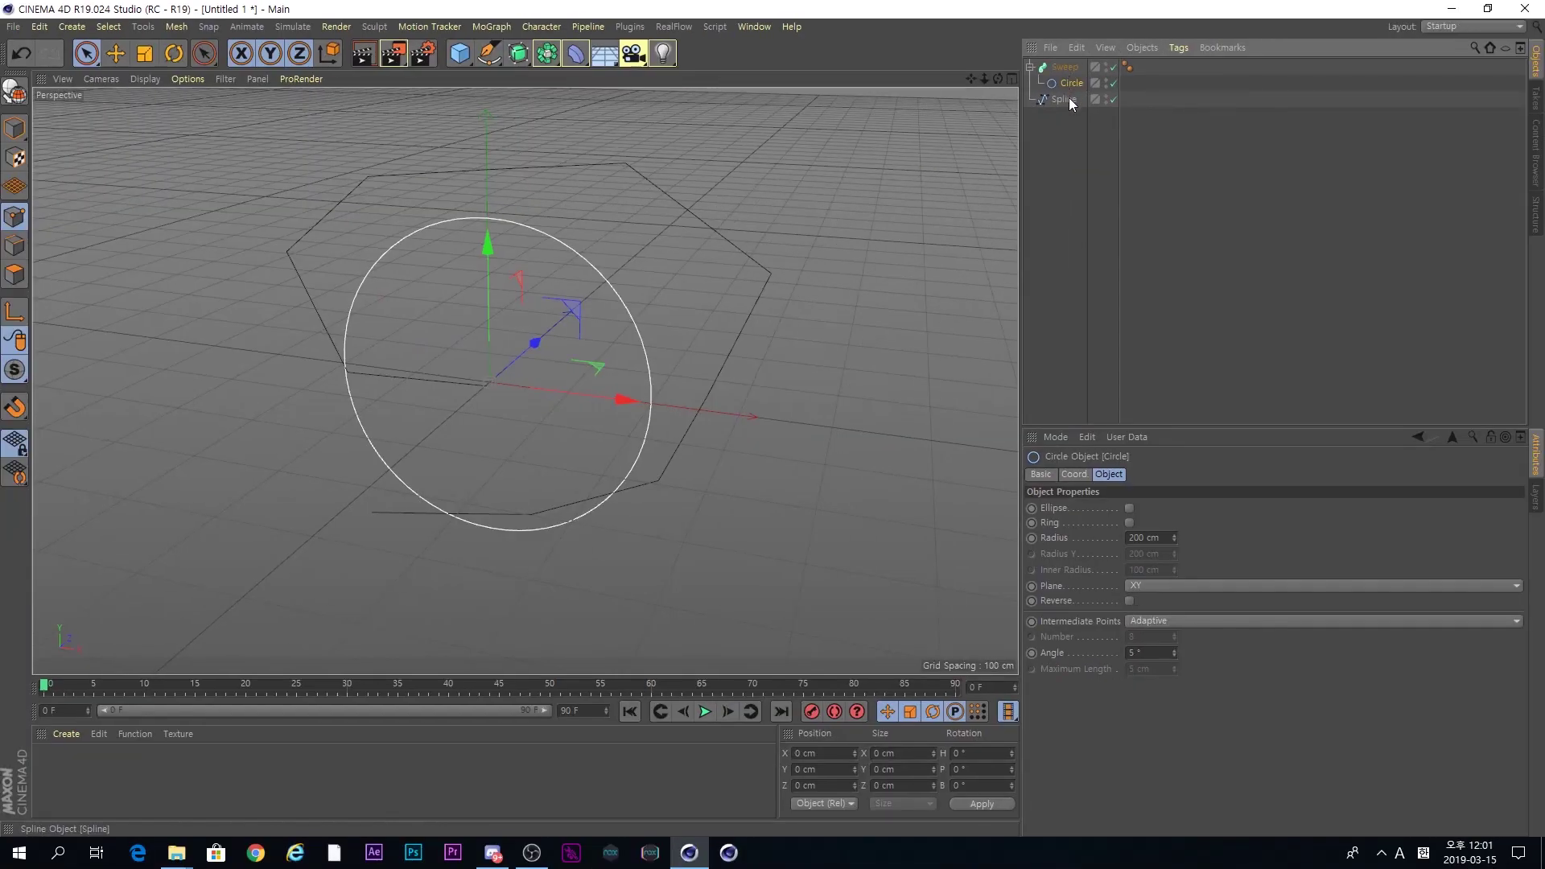
Step: Nest the drawn spline under the Sweep, below the circle, to sweep the circle along it
left_click(1070, 98)
left_click_drag(1069, 101, 1070, 88)
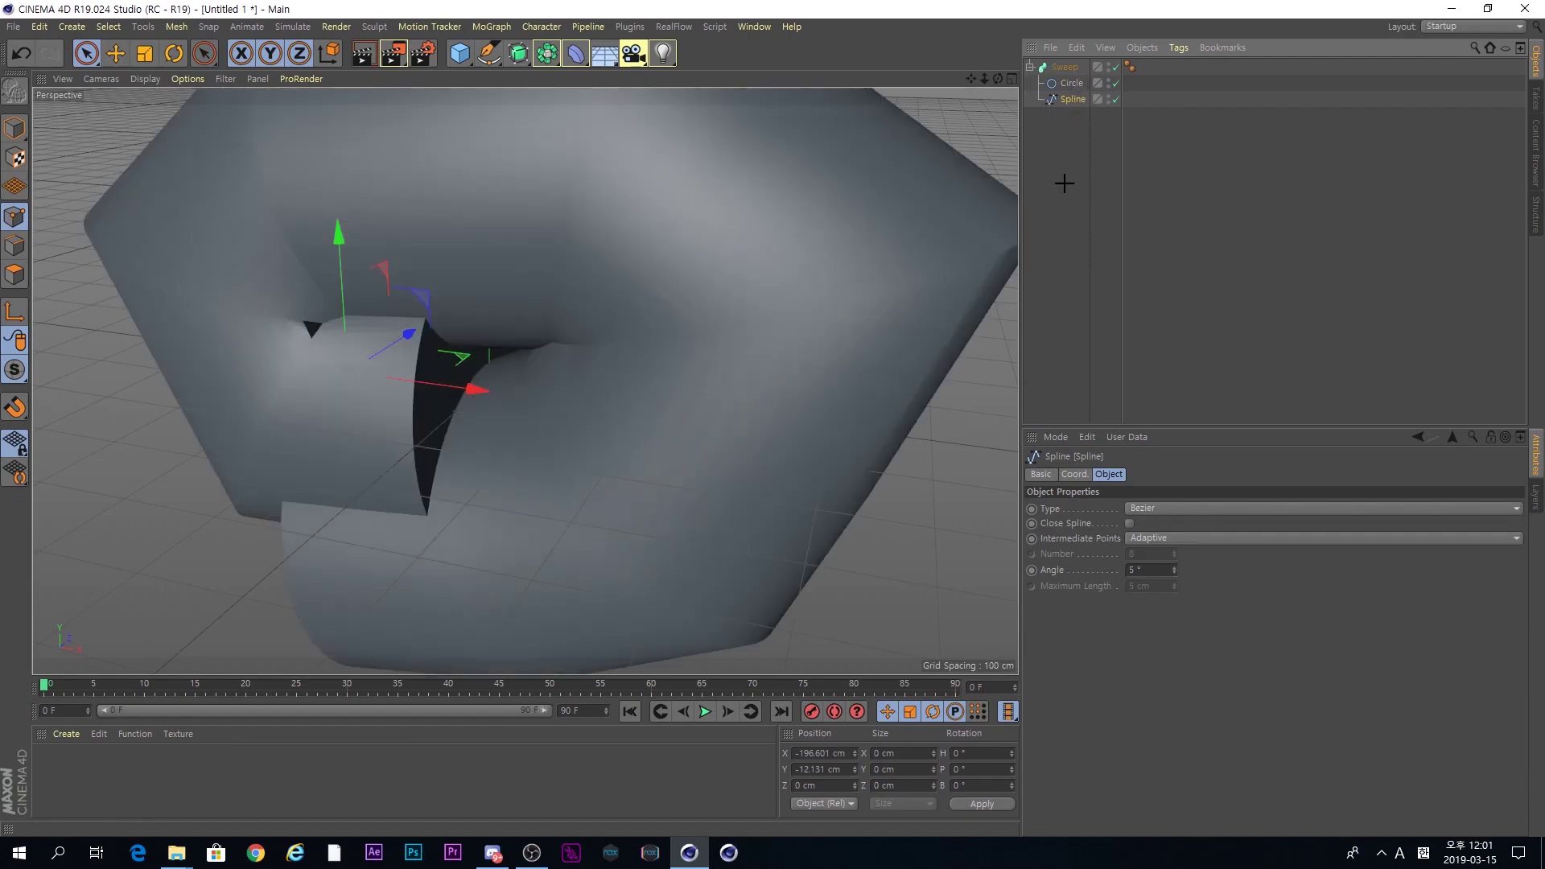
left_click(1063, 182)
left_click_drag(634, 183, 633, 282, "alt")
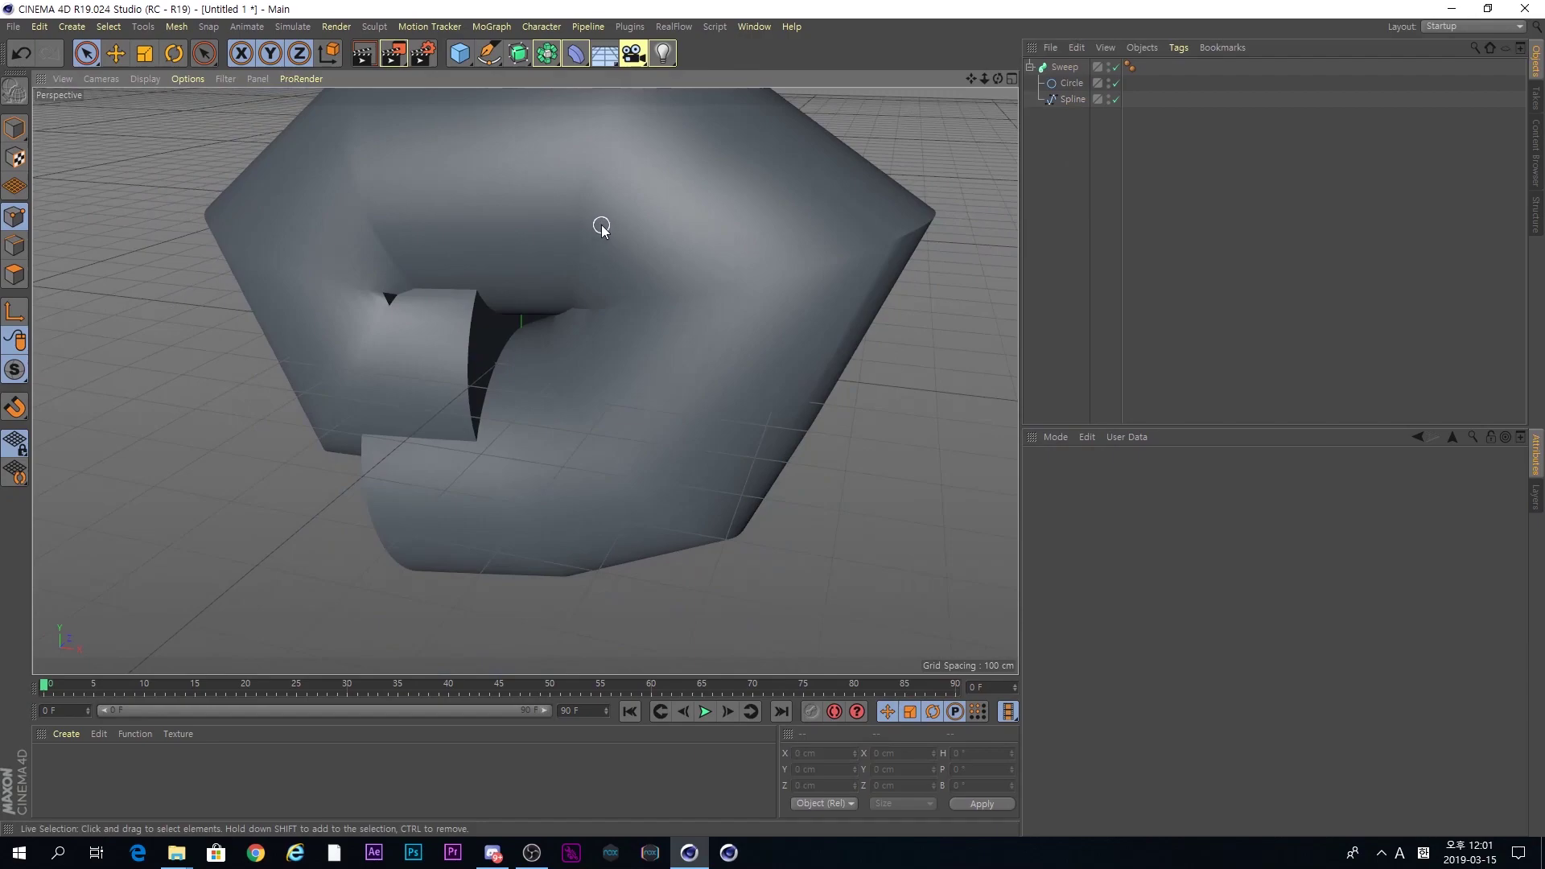
left_click_drag(603, 225, 634, 404, "alt")
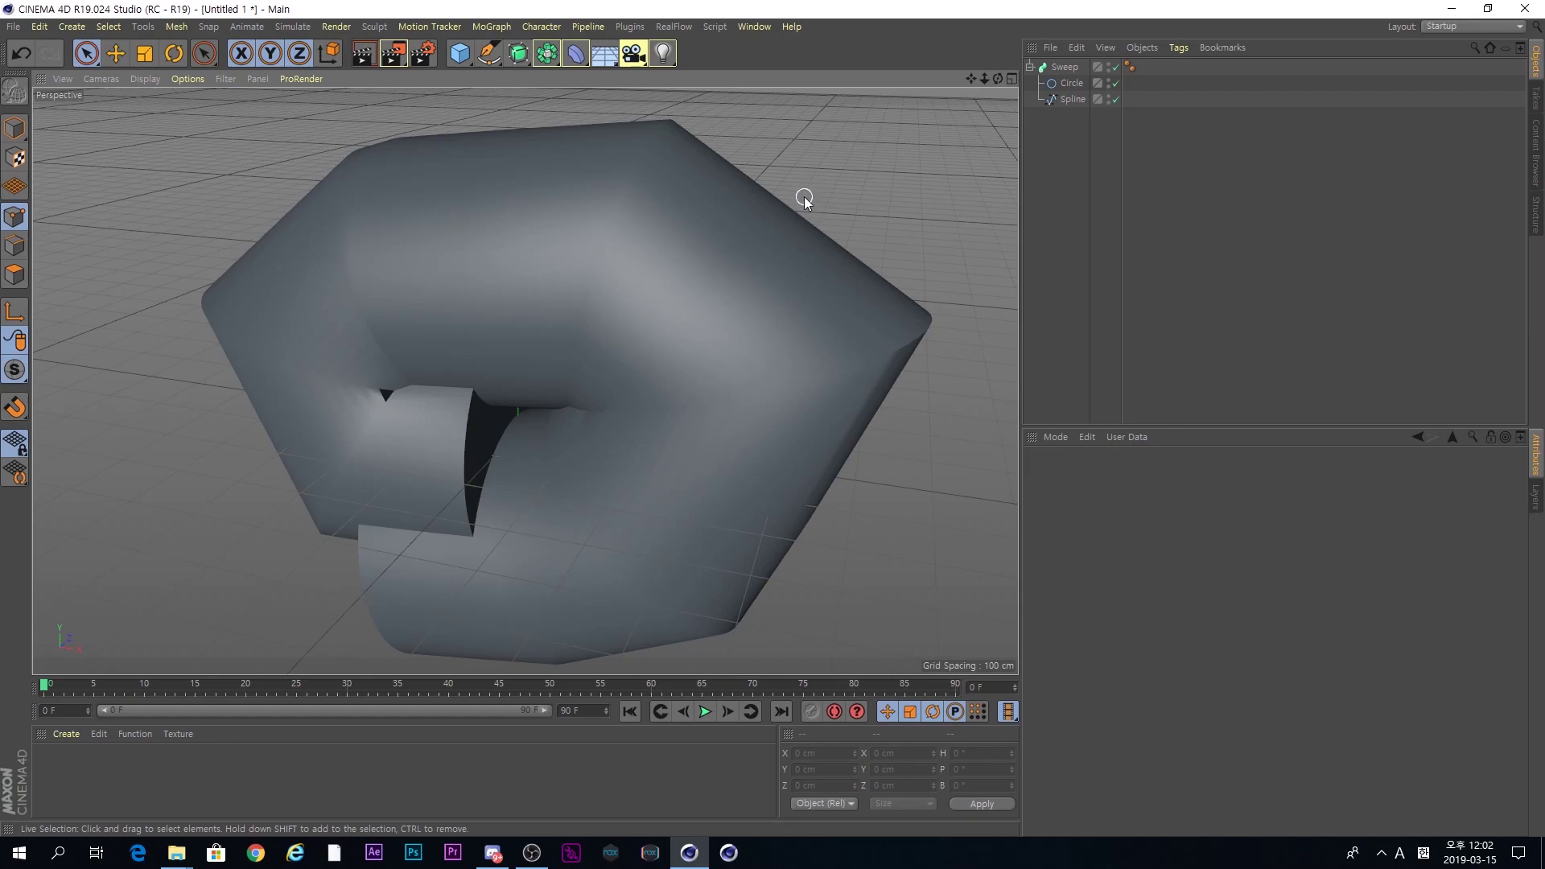
Step: Set the circle's radius to 10 cm to thin the swept tube
left_click(1064, 86)
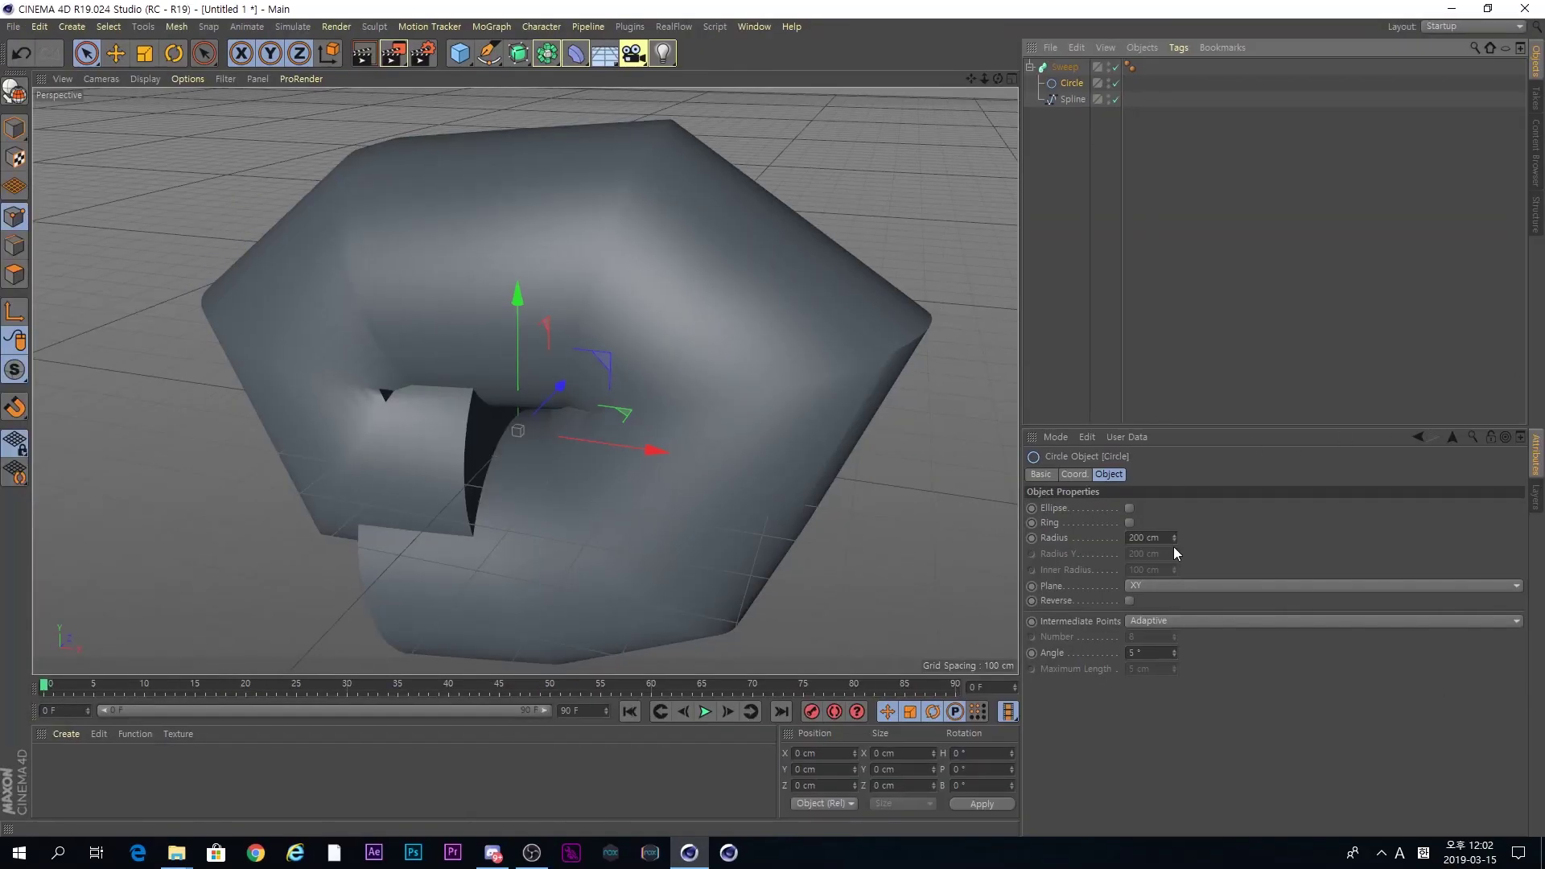
left_click(1151, 537)
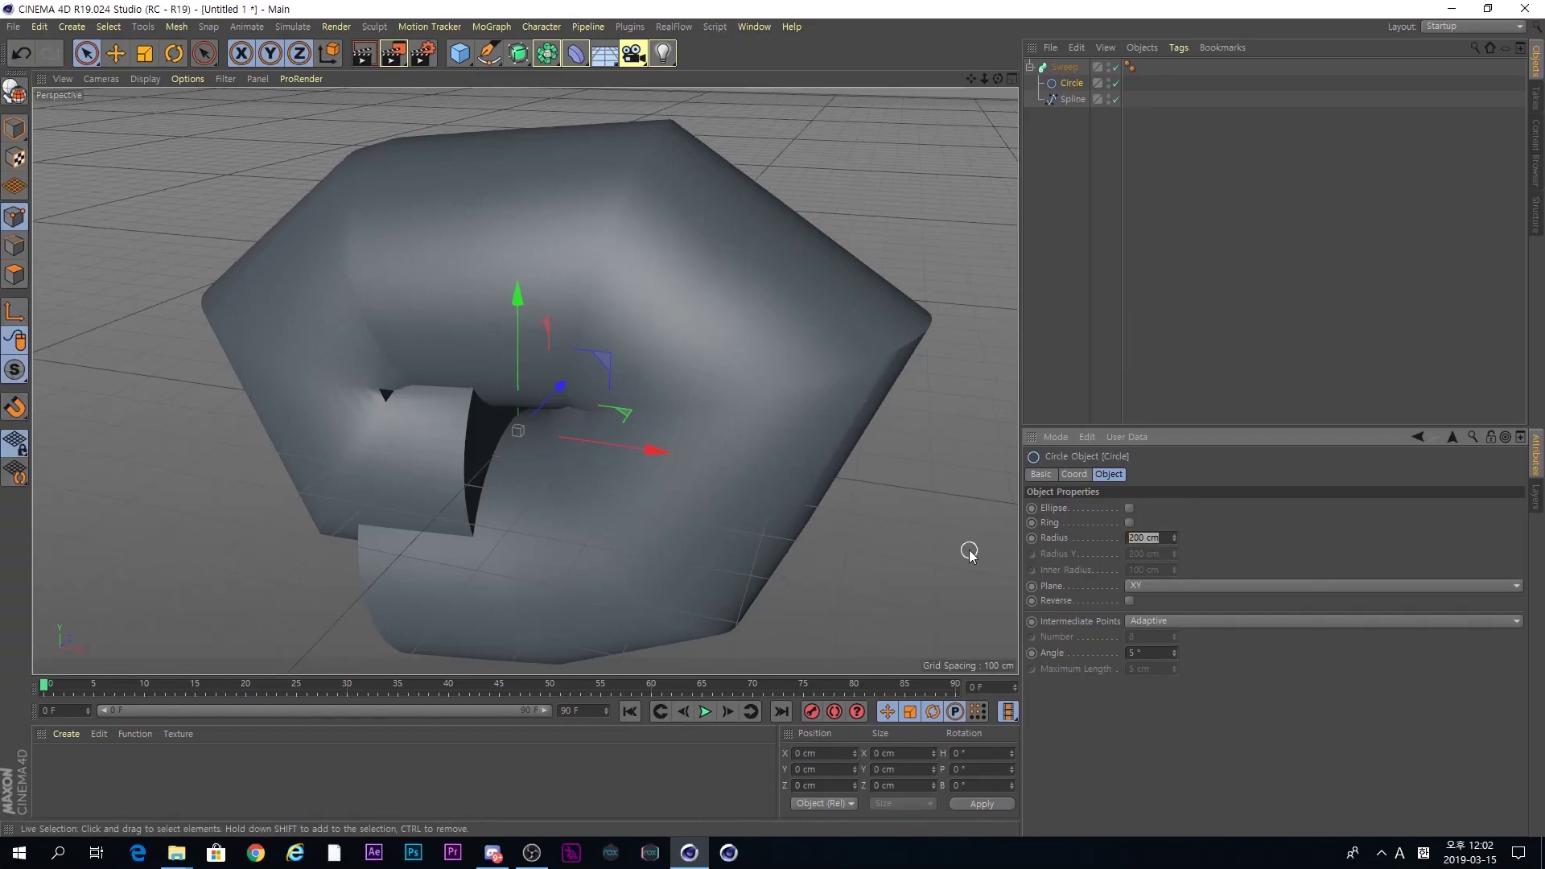
type("10")
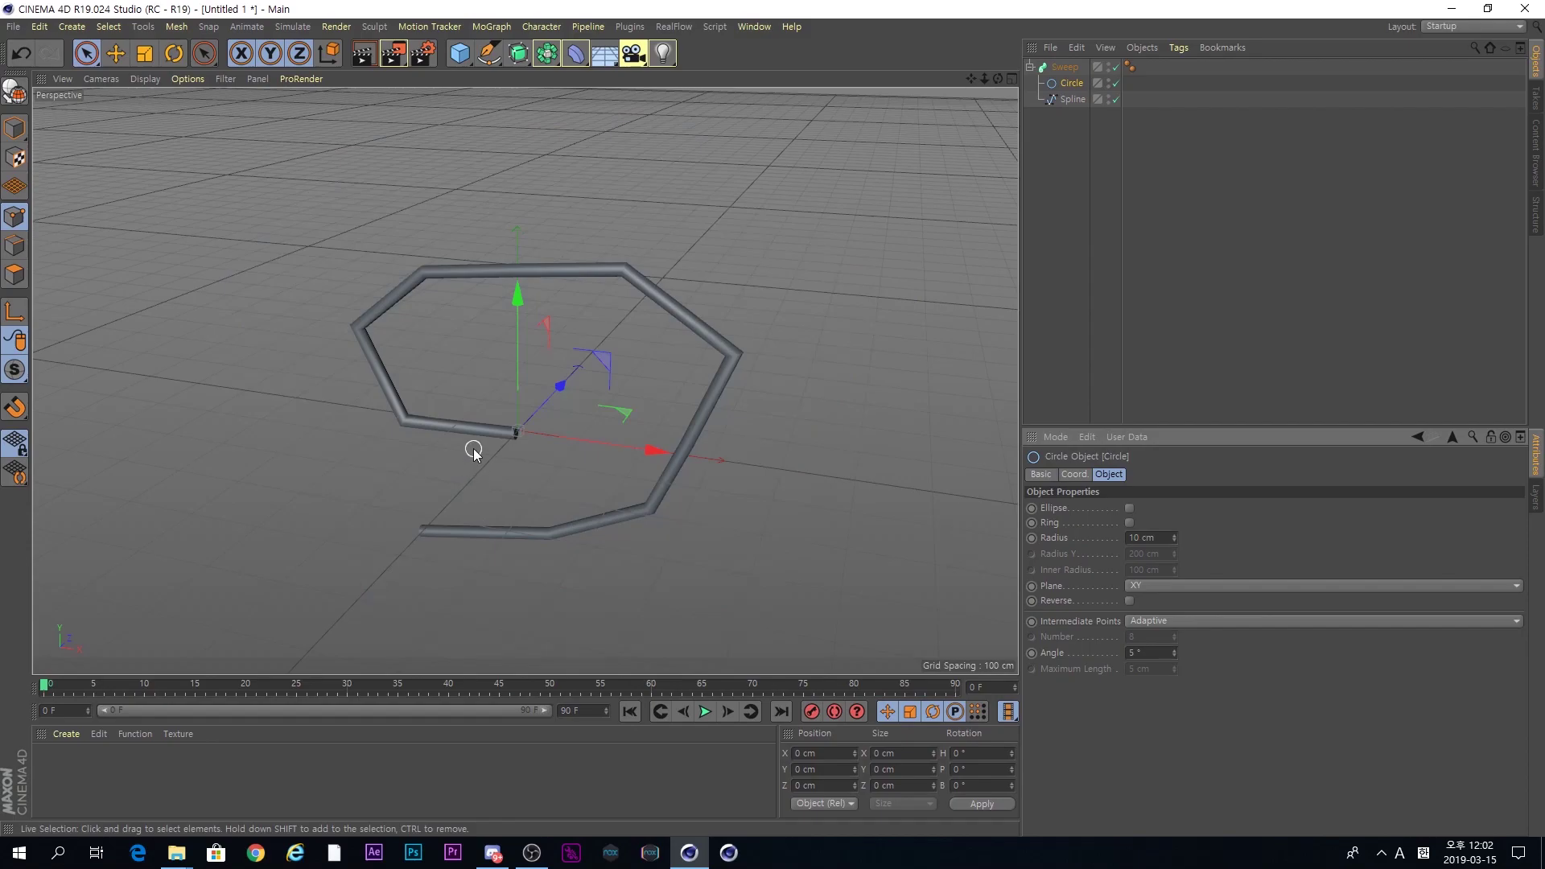
scroll(478, 441, "up", 4)
mouse_move(515, 434)
left_mouse_down("alt")
mouse_move(586, 397)
mouse_move(523, 427)
left_mouse_up("alt")
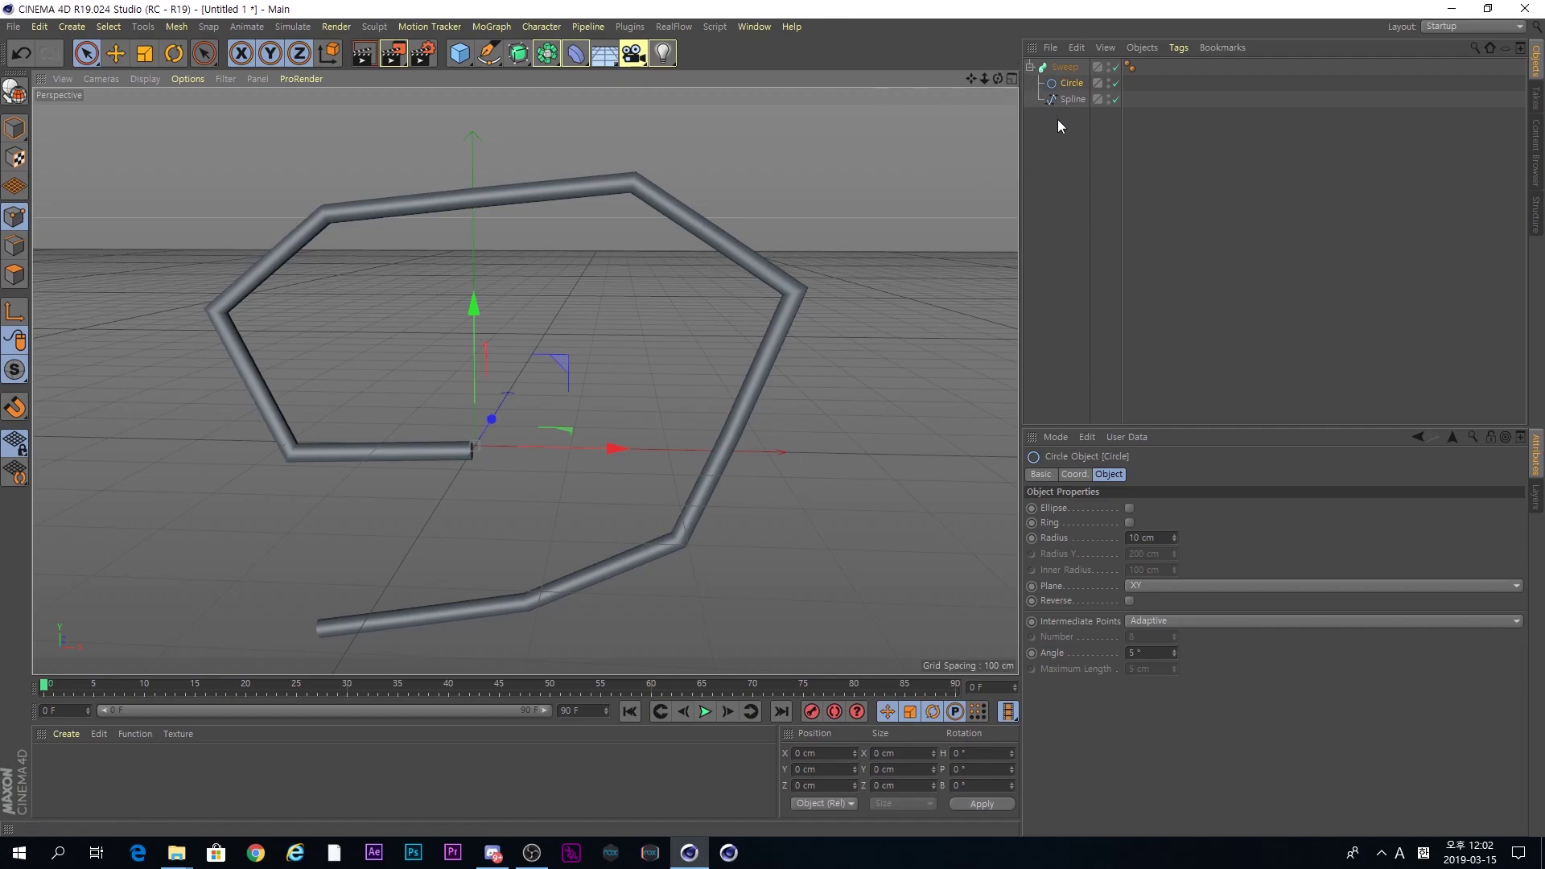
Step: Reverse the order of the Sweep's children so the drawn spline sits above the circle
left_click_drag(1069, 100, 1055, 92)
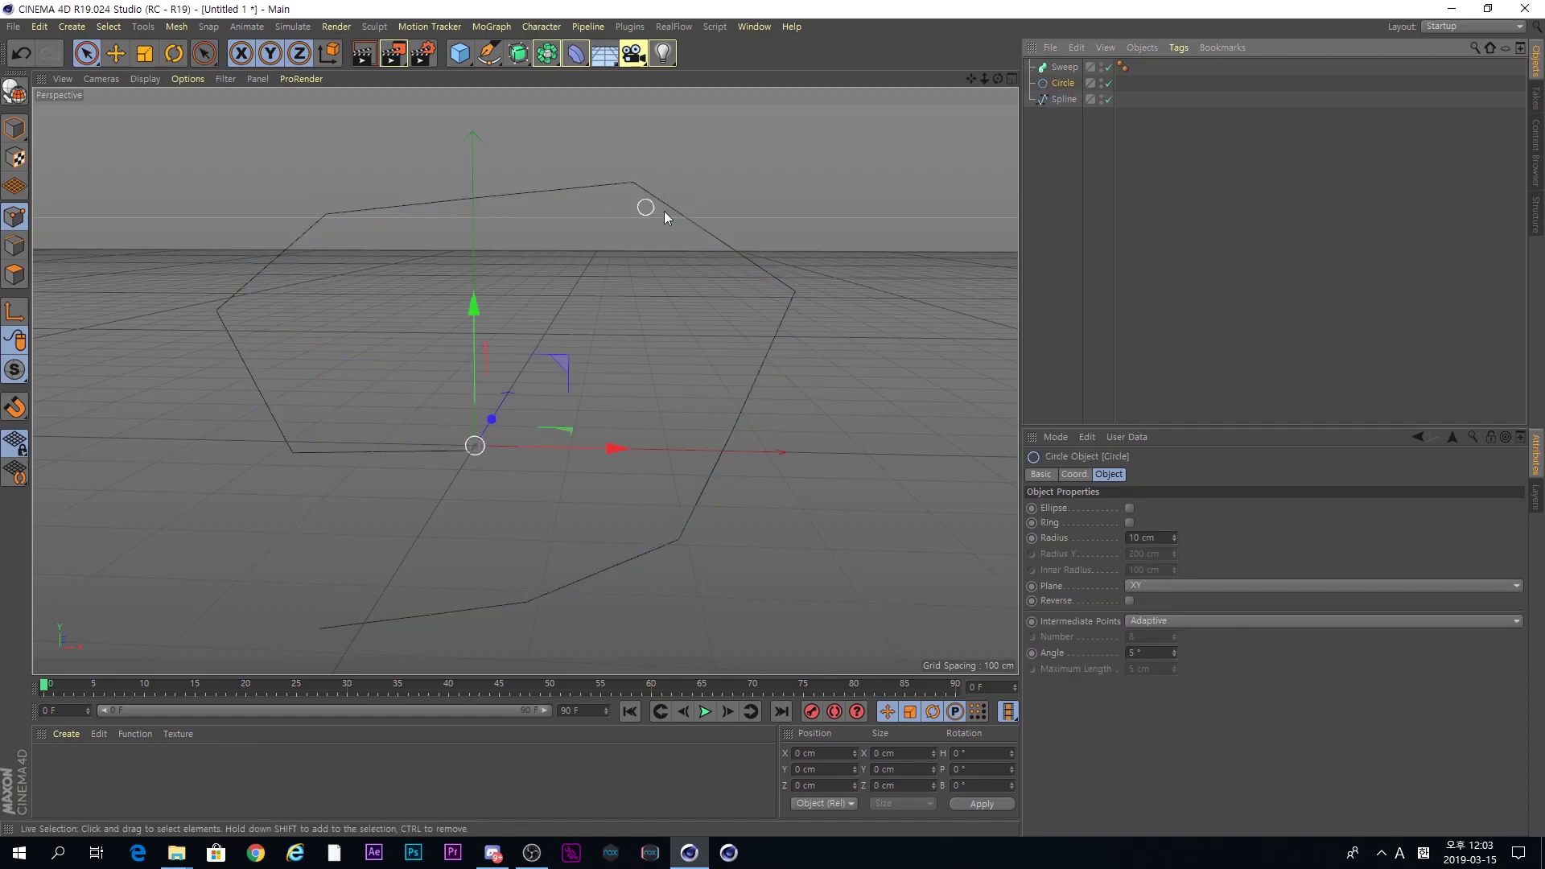
mouse_move(1064, 103)
left_mouse_down()
mouse_move(1064, 63)
mouse_move(1070, 86)
left_mouse_up()
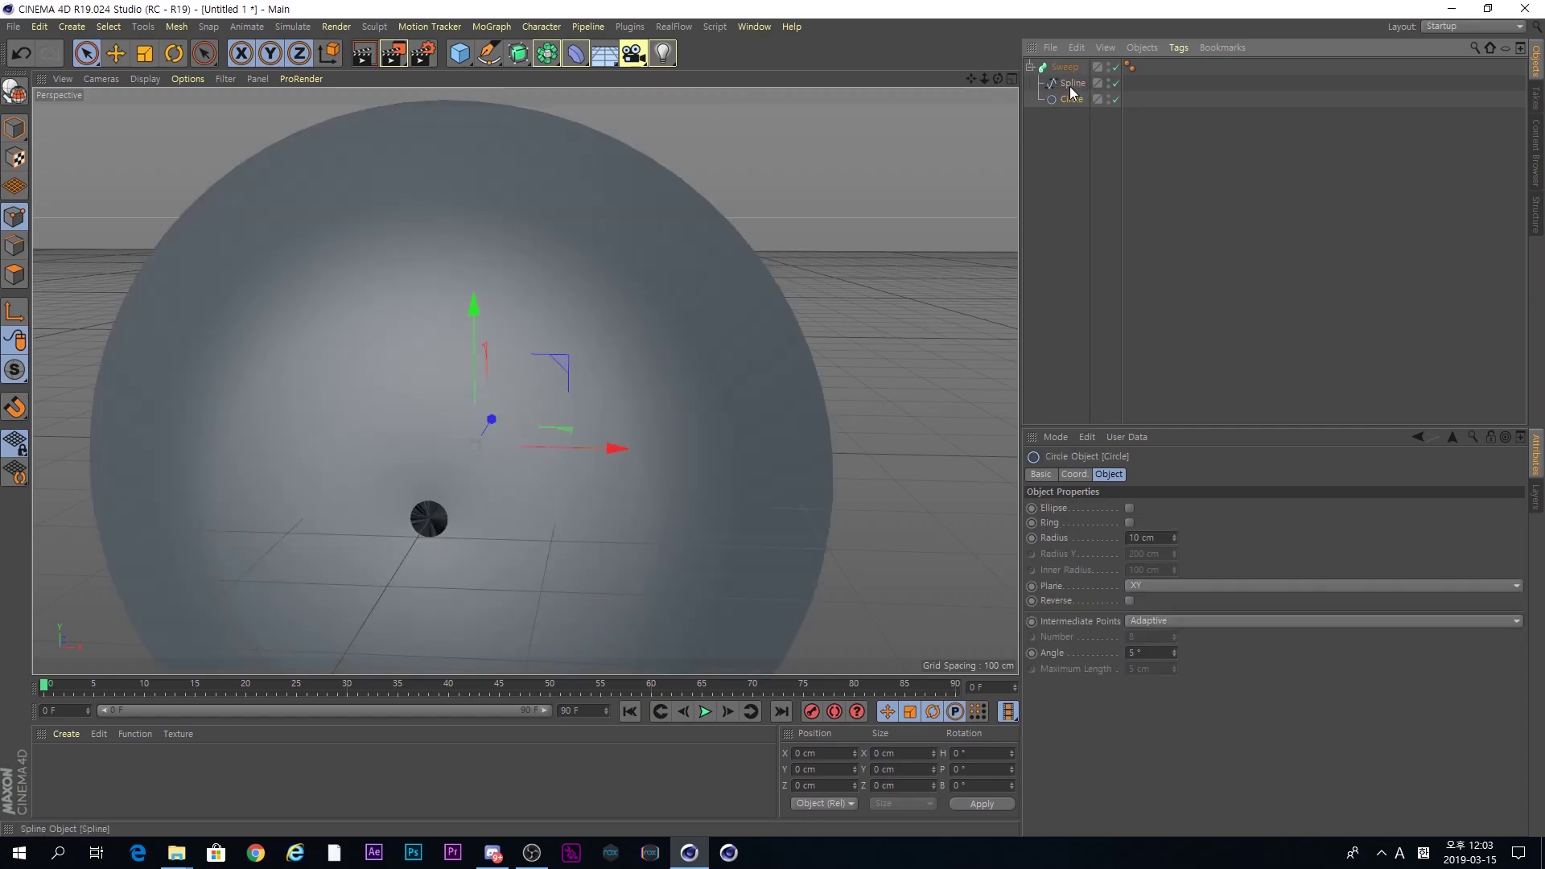
left_click(1070, 193)
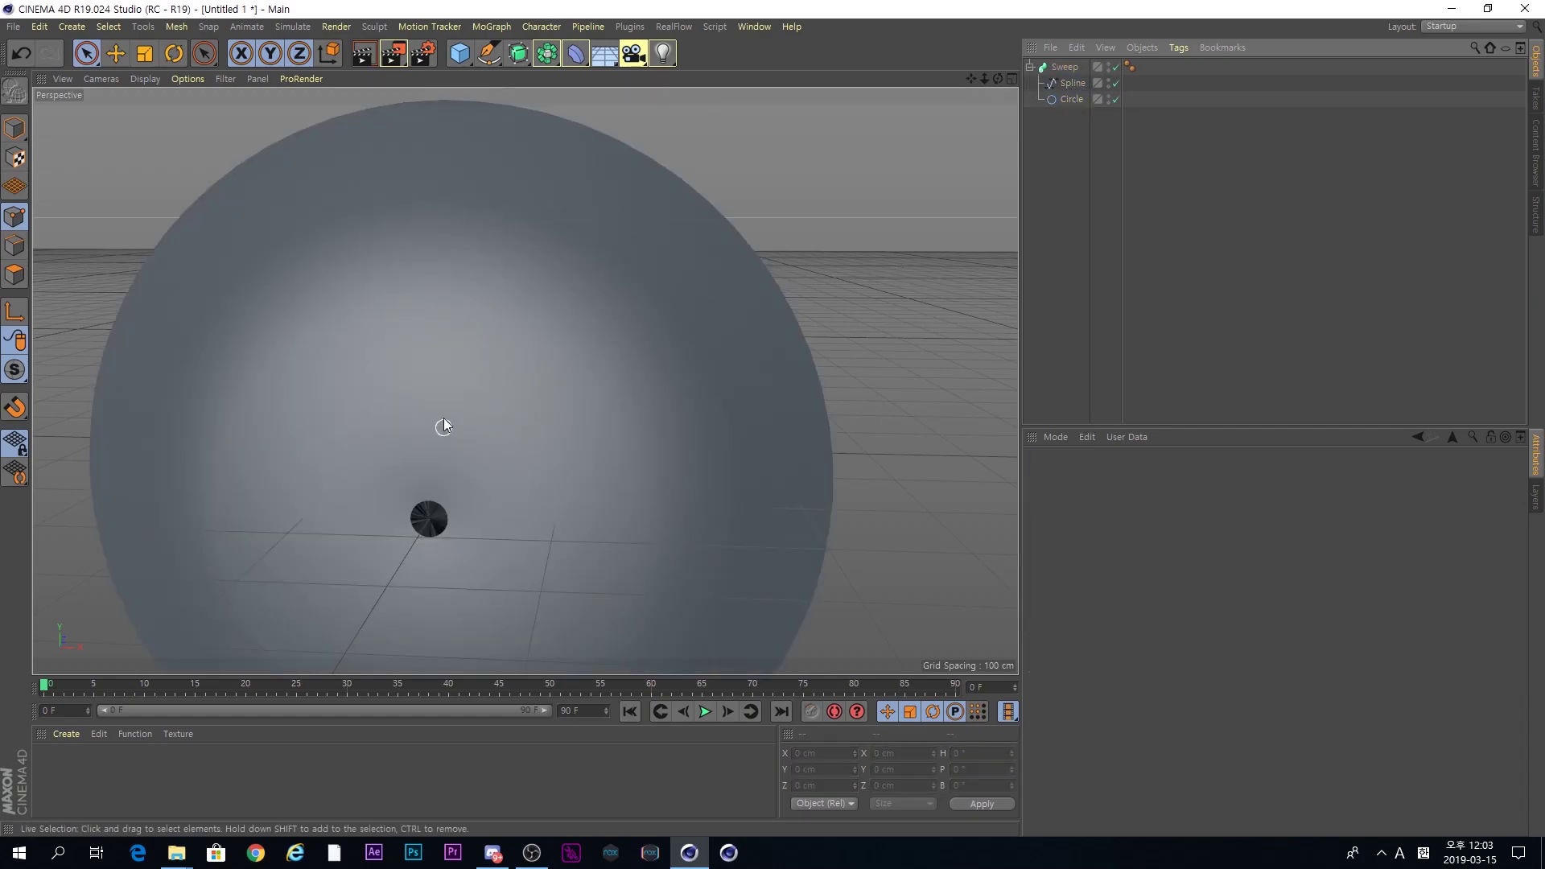
scroll(455, 473, "down", 5)
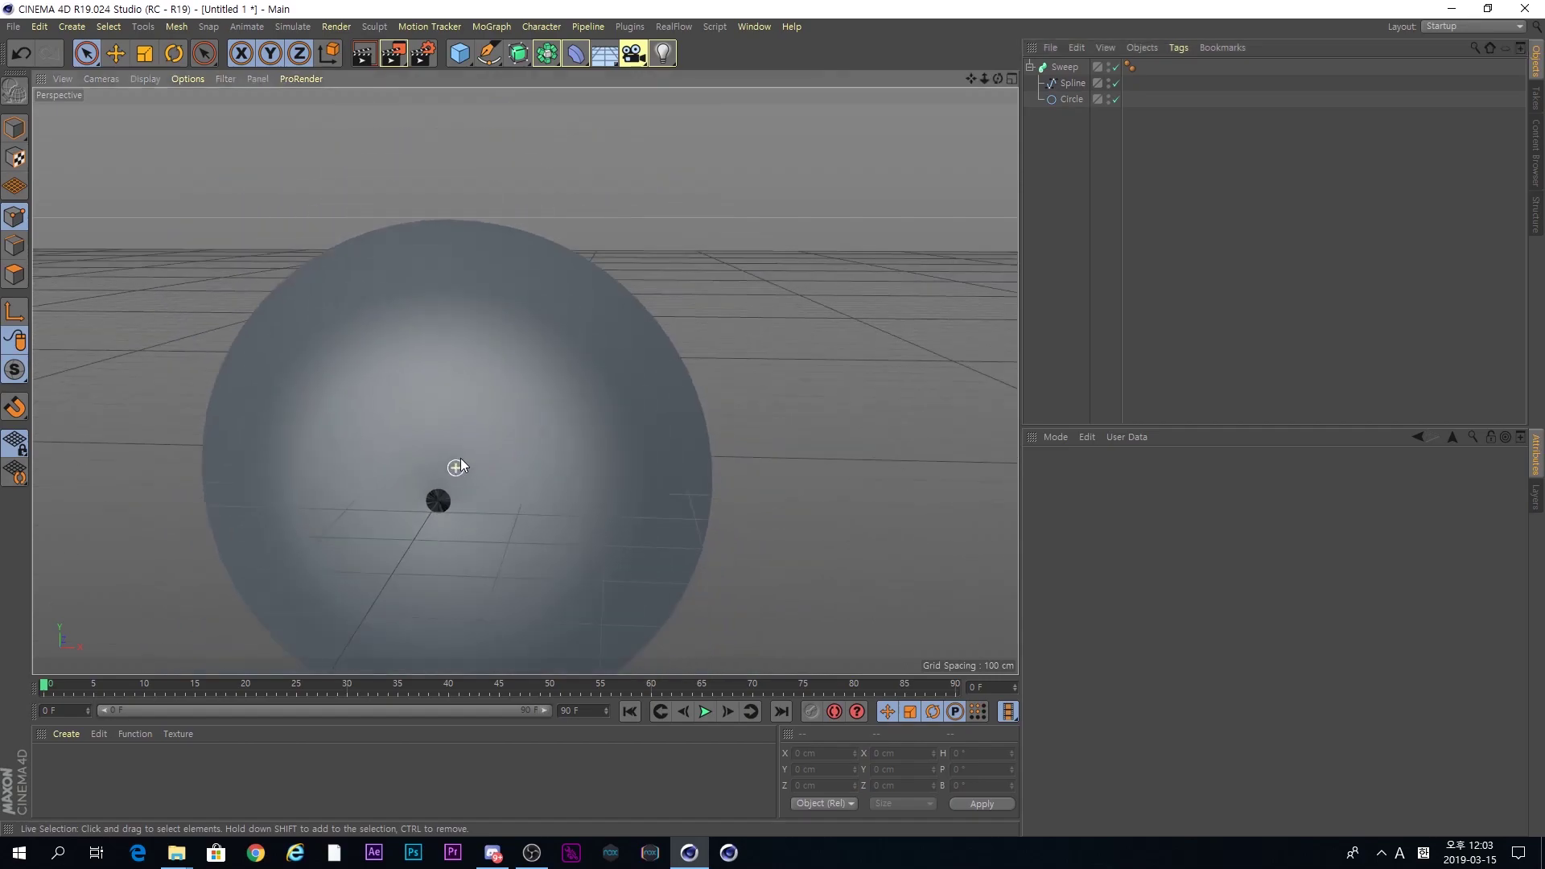
Step: Move the circle and the drawn spline out of the Sweep to the same hierarchy level, with the circle above the spline
left_click_drag(634, 524, 572, 509, "alt")
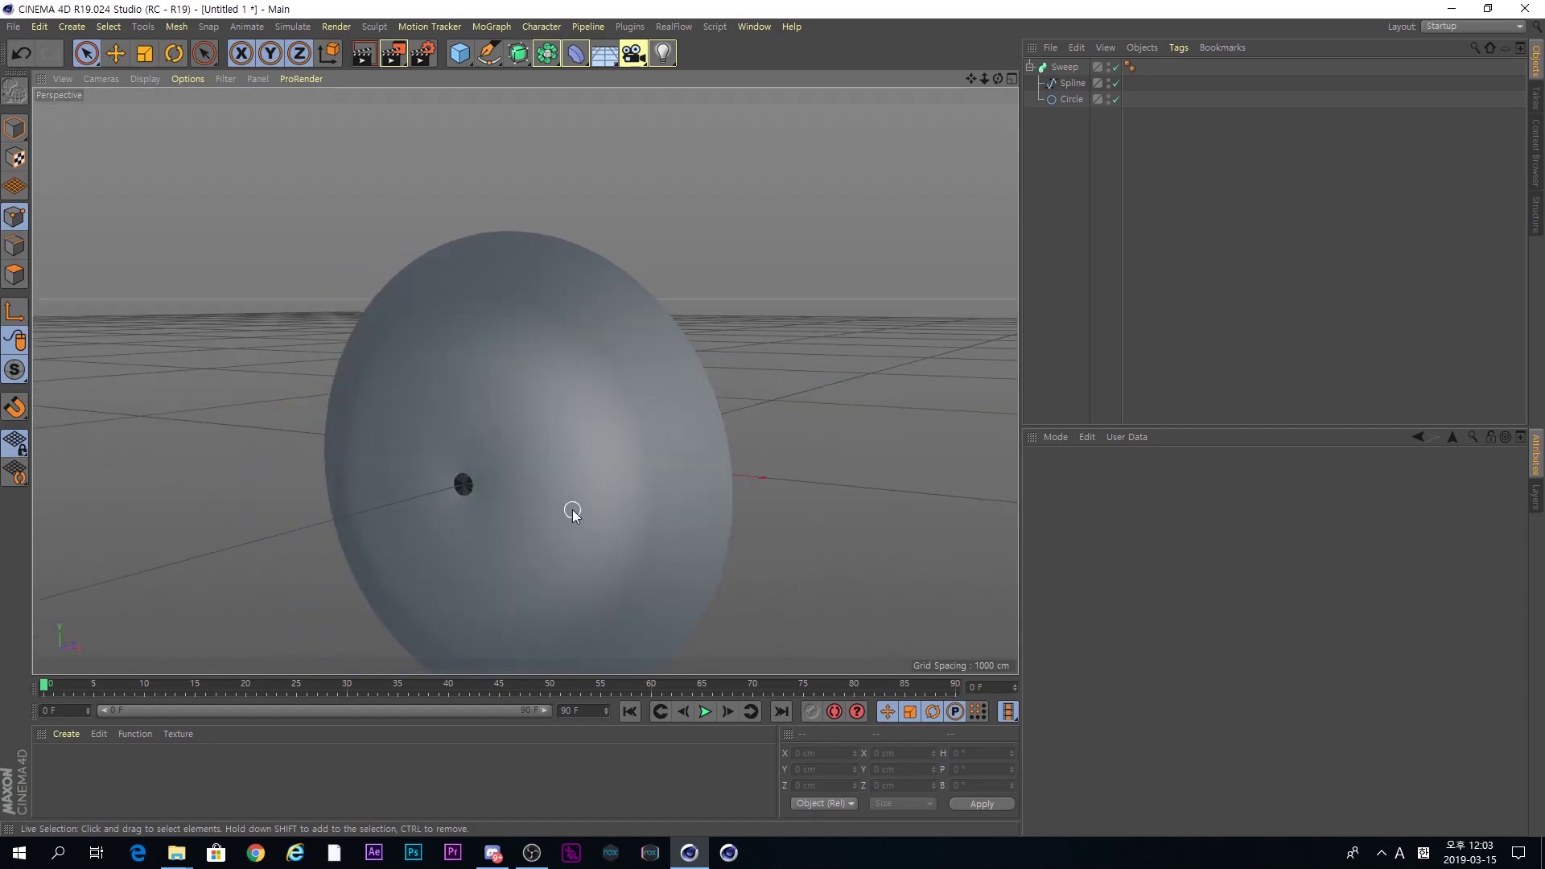
scroll(572, 508, "up", 2)
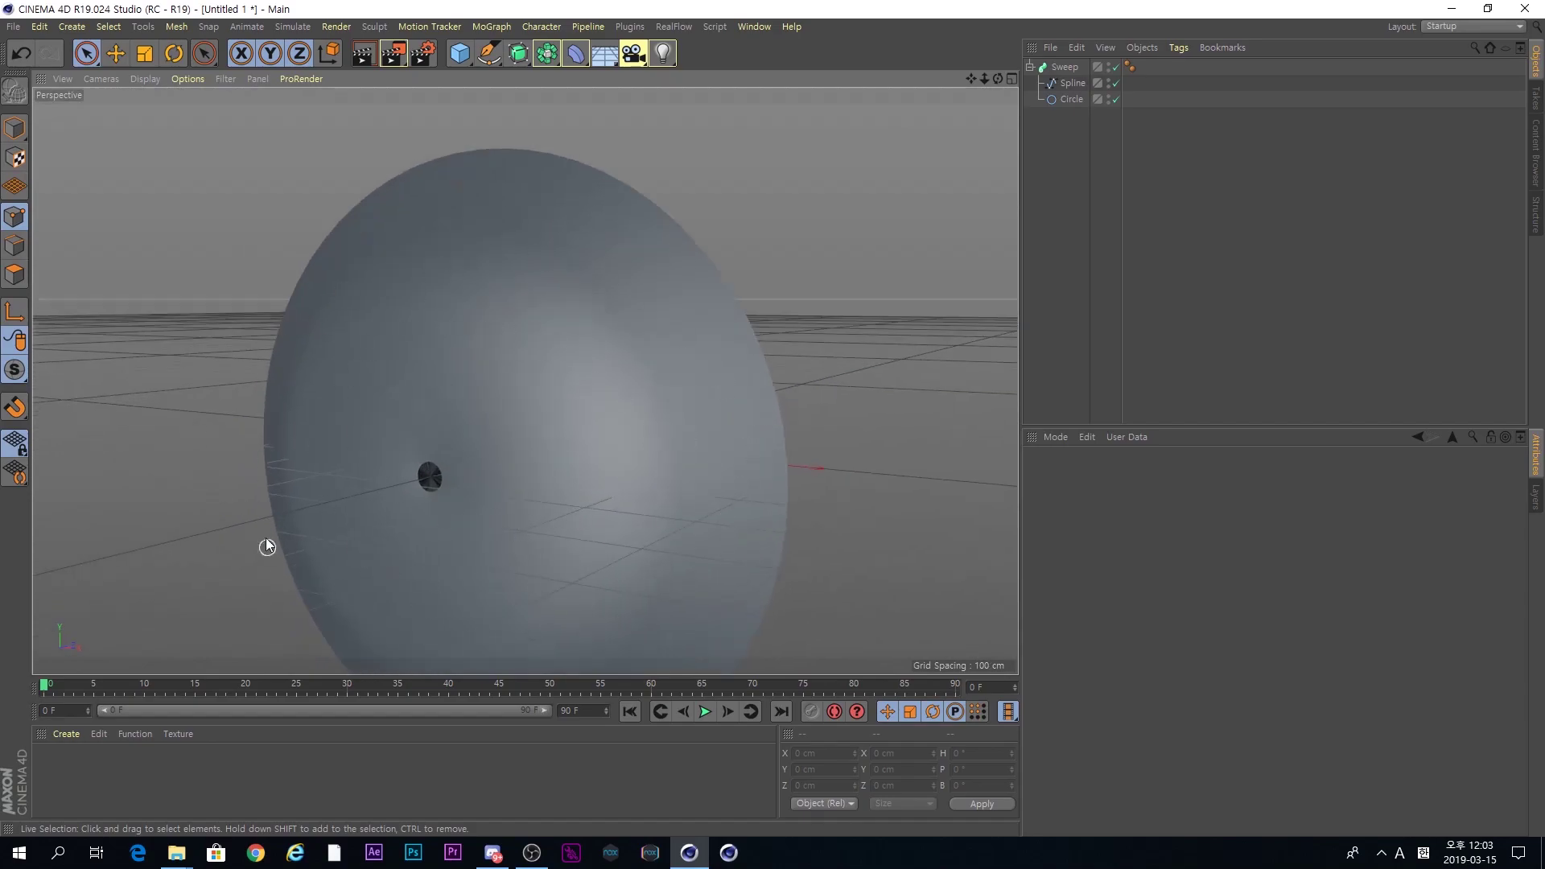
left_click_drag(655, 338, 957, 110, "alt")
mouse_move(1072, 83)
left_mouse_down()
mouse_move(1060, 132)
mouse_move(1062, 105)
left_mouse_up()
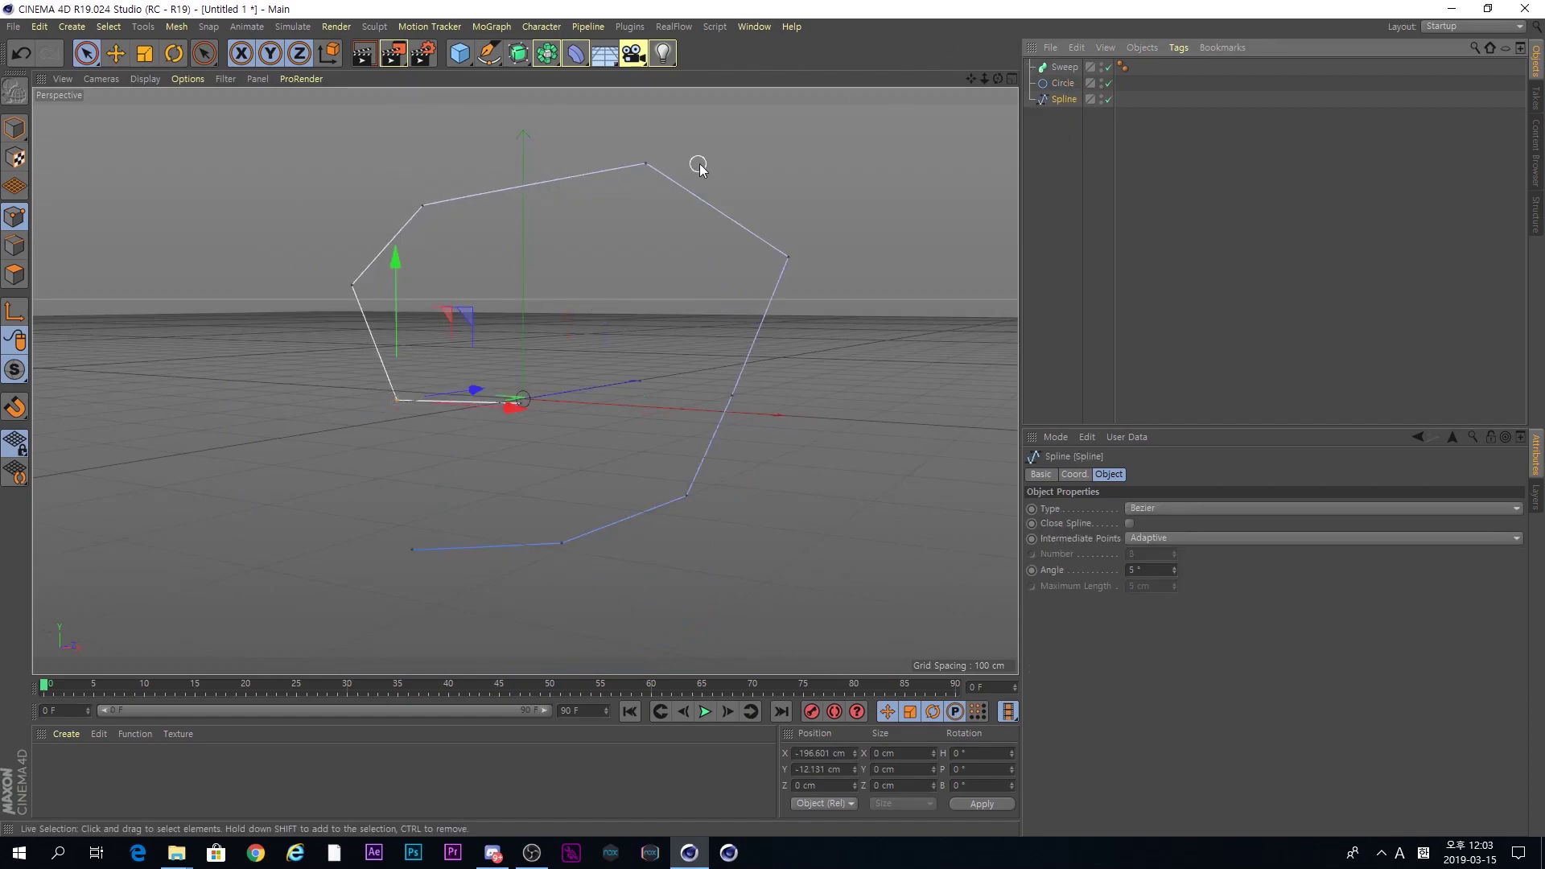
mouse_move(541, 336)
left_mouse_down("alt")
mouse_move(591, 373)
mouse_move(493, 276)
mouse_move(586, 389)
left_mouse_up("alt")
left_click(1060, 141)
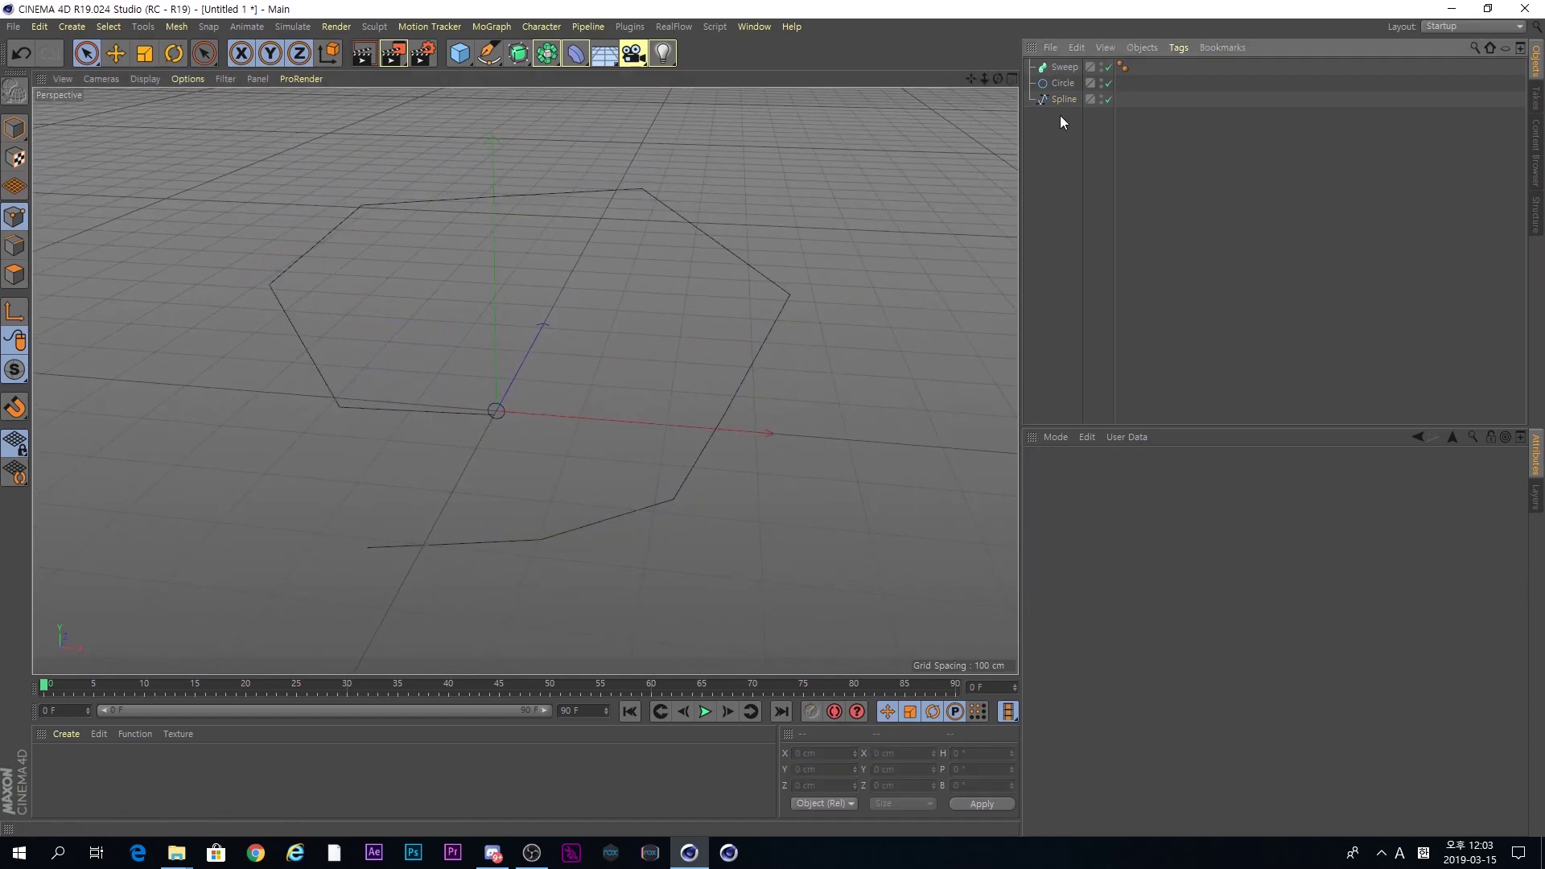
Step: Nest the circle under the Sweep as its first child and the drawn spline below it as the second
left_click(1056, 83)
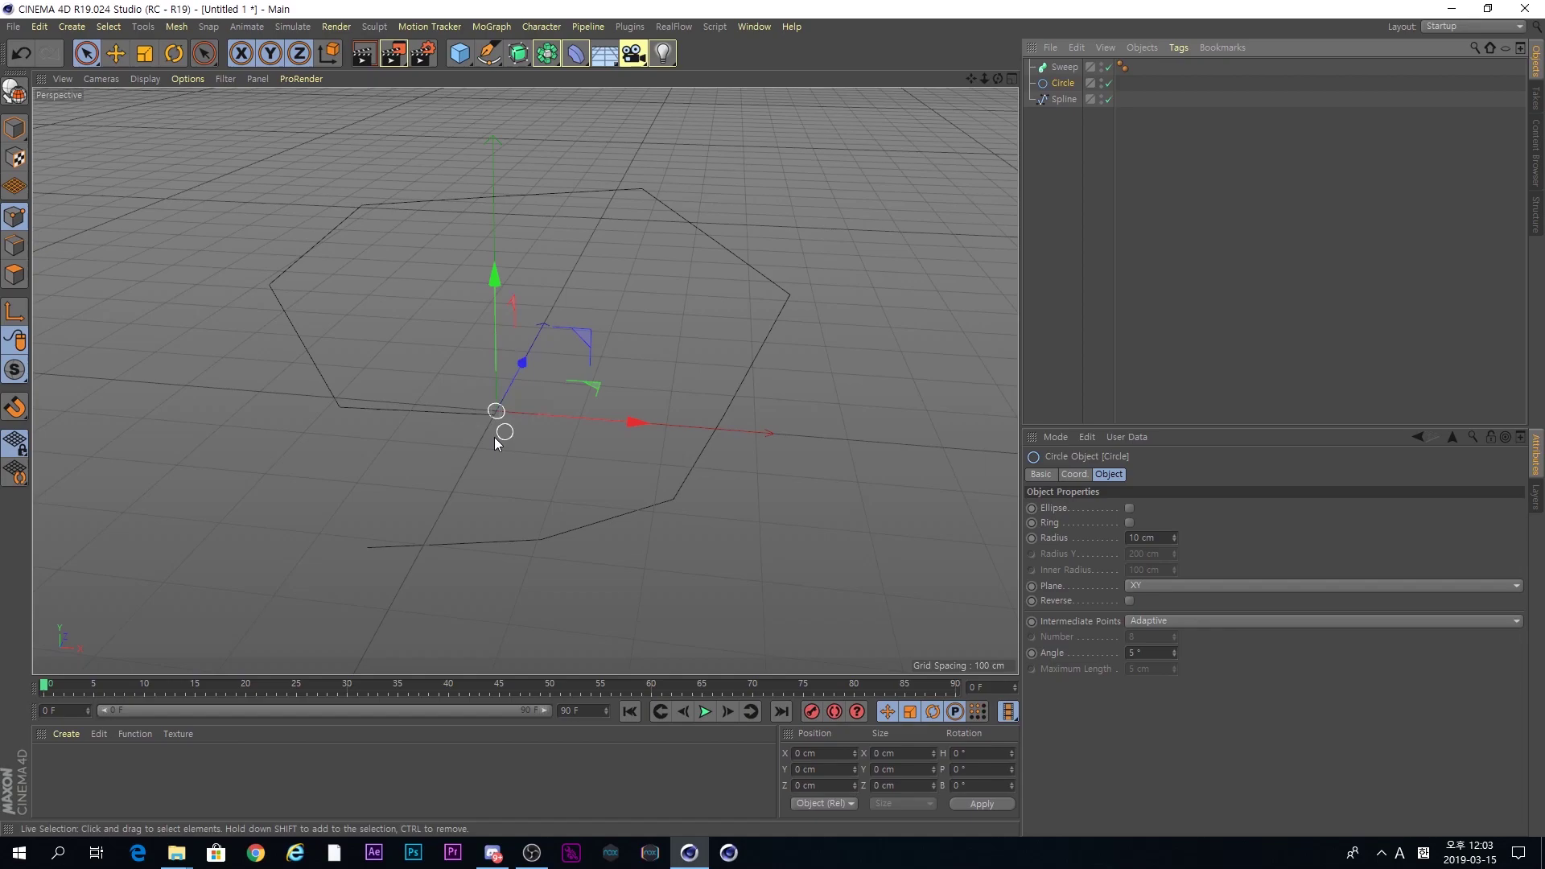
left_click_drag(1064, 64, 1063, 64)
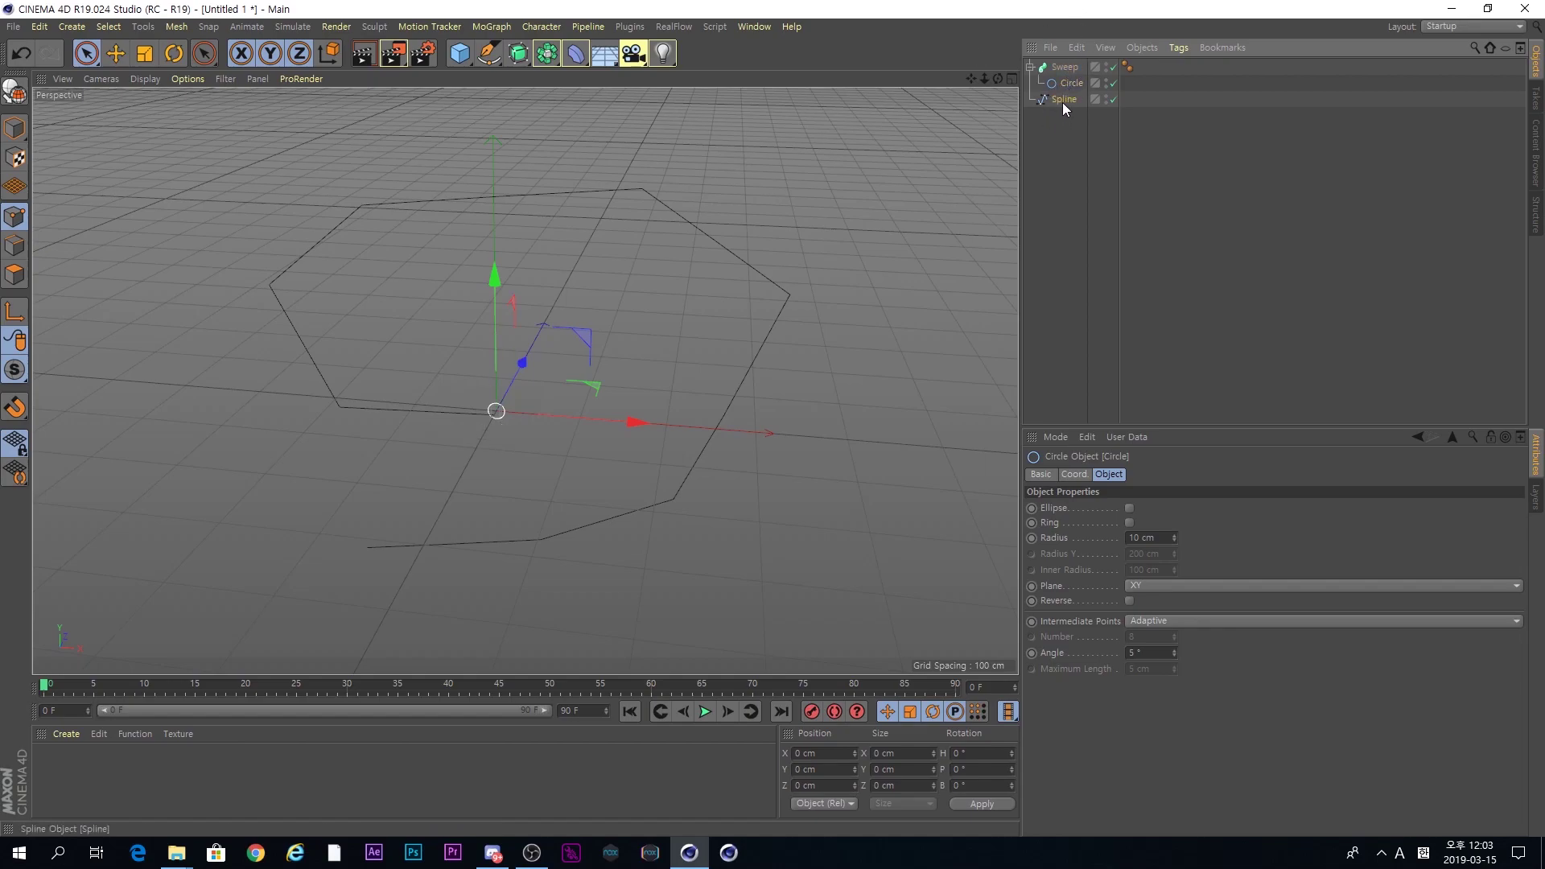
left_click(1062, 100)
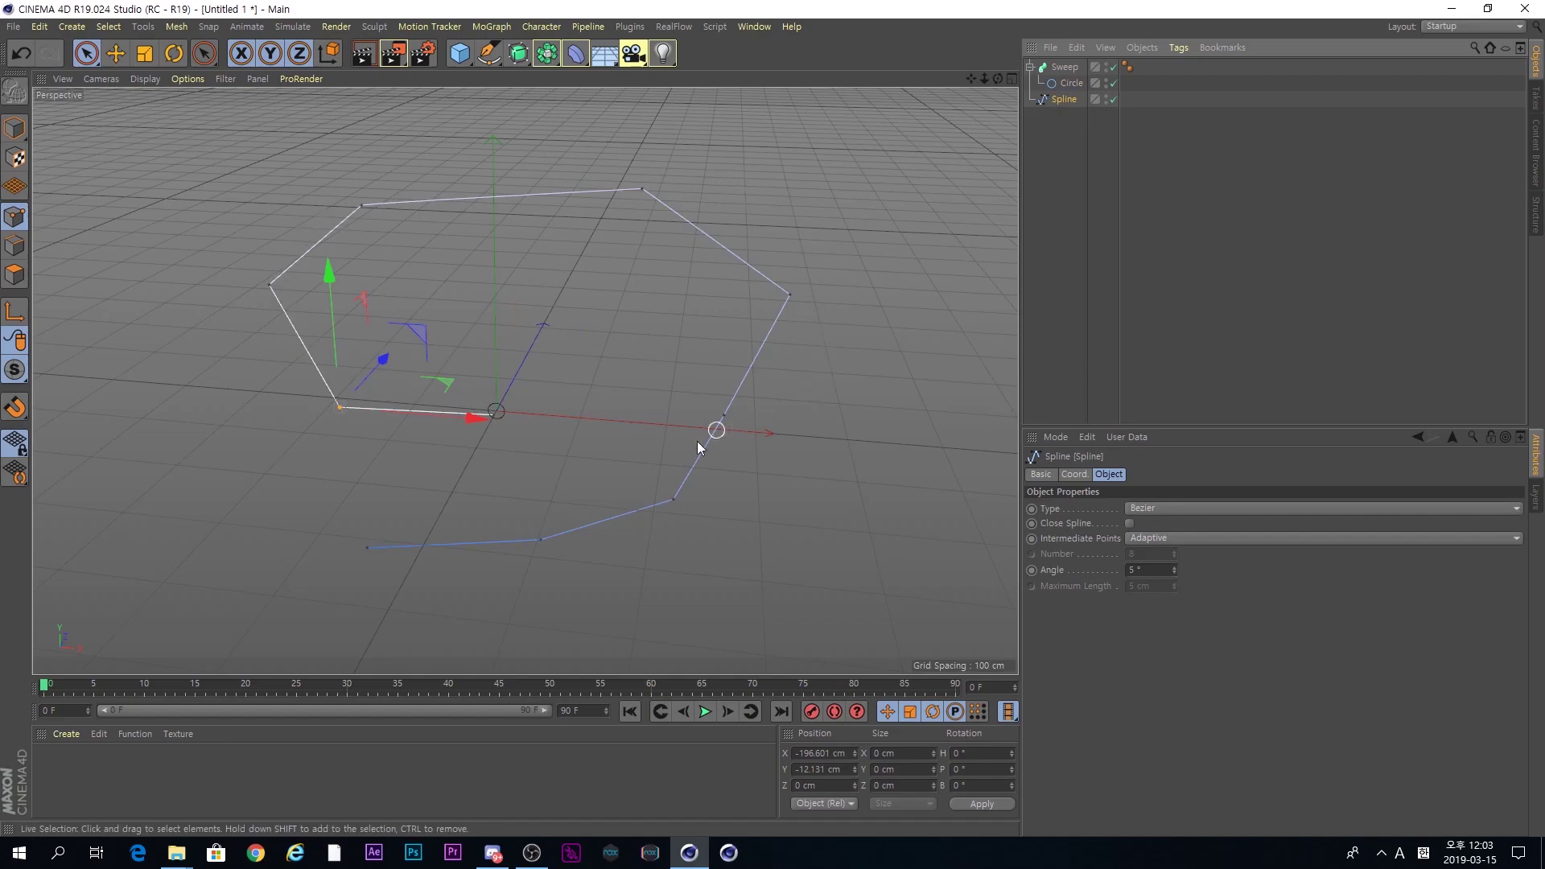
left_click_drag(1063, 100, 1067, 95)
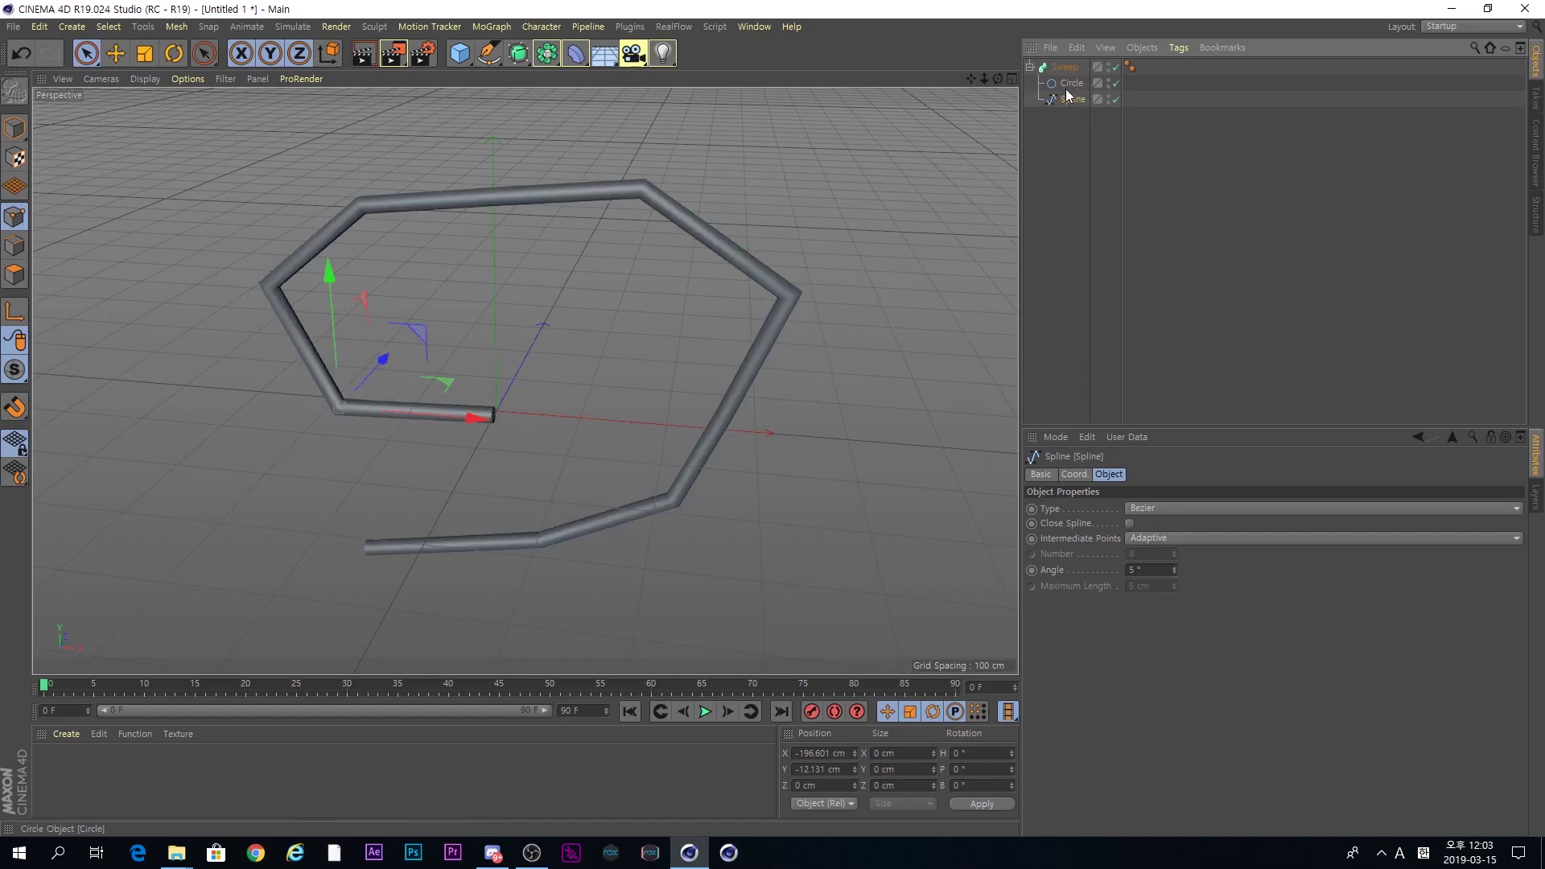
left_click(1063, 201)
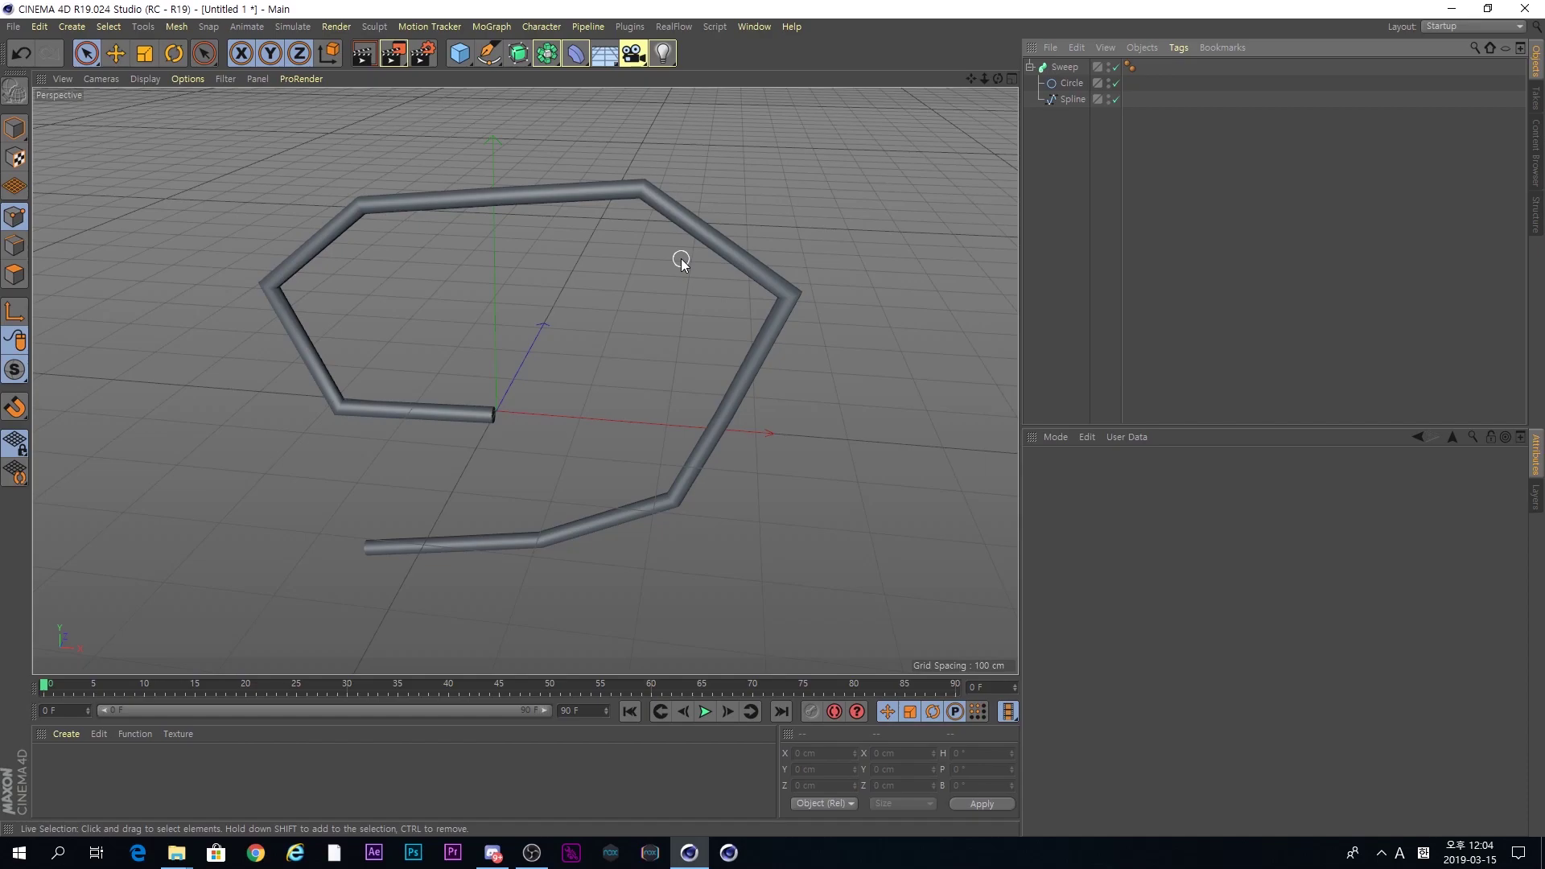
Step: Select the drawn spline under the Sweep and render the viewport to preview the swept tube
left_click(1077, 82)
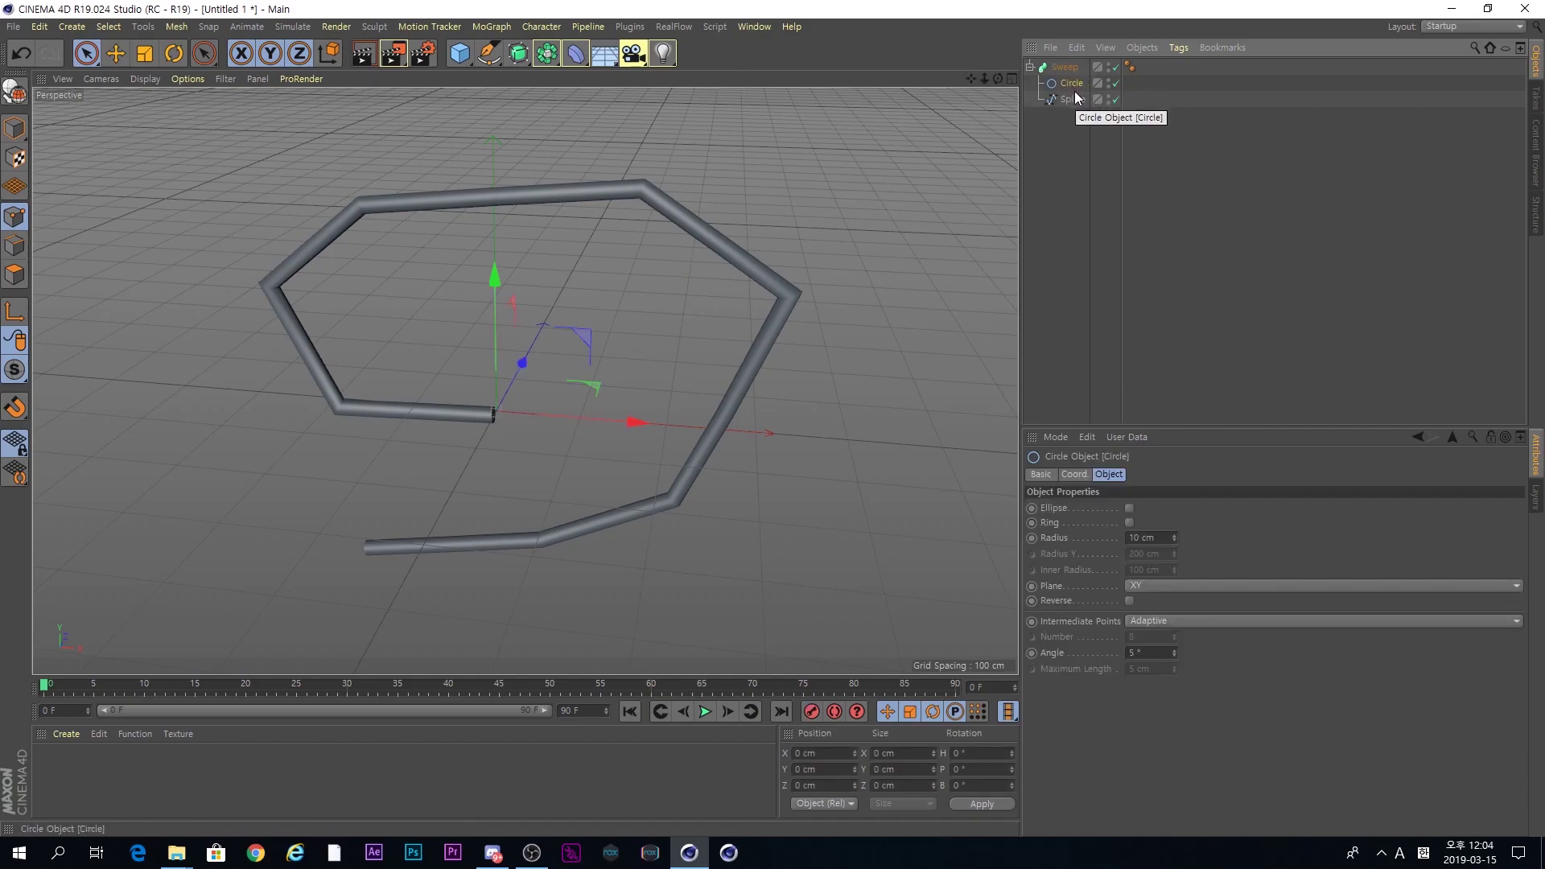
left_click_drag(1073, 116, 1044, 57)
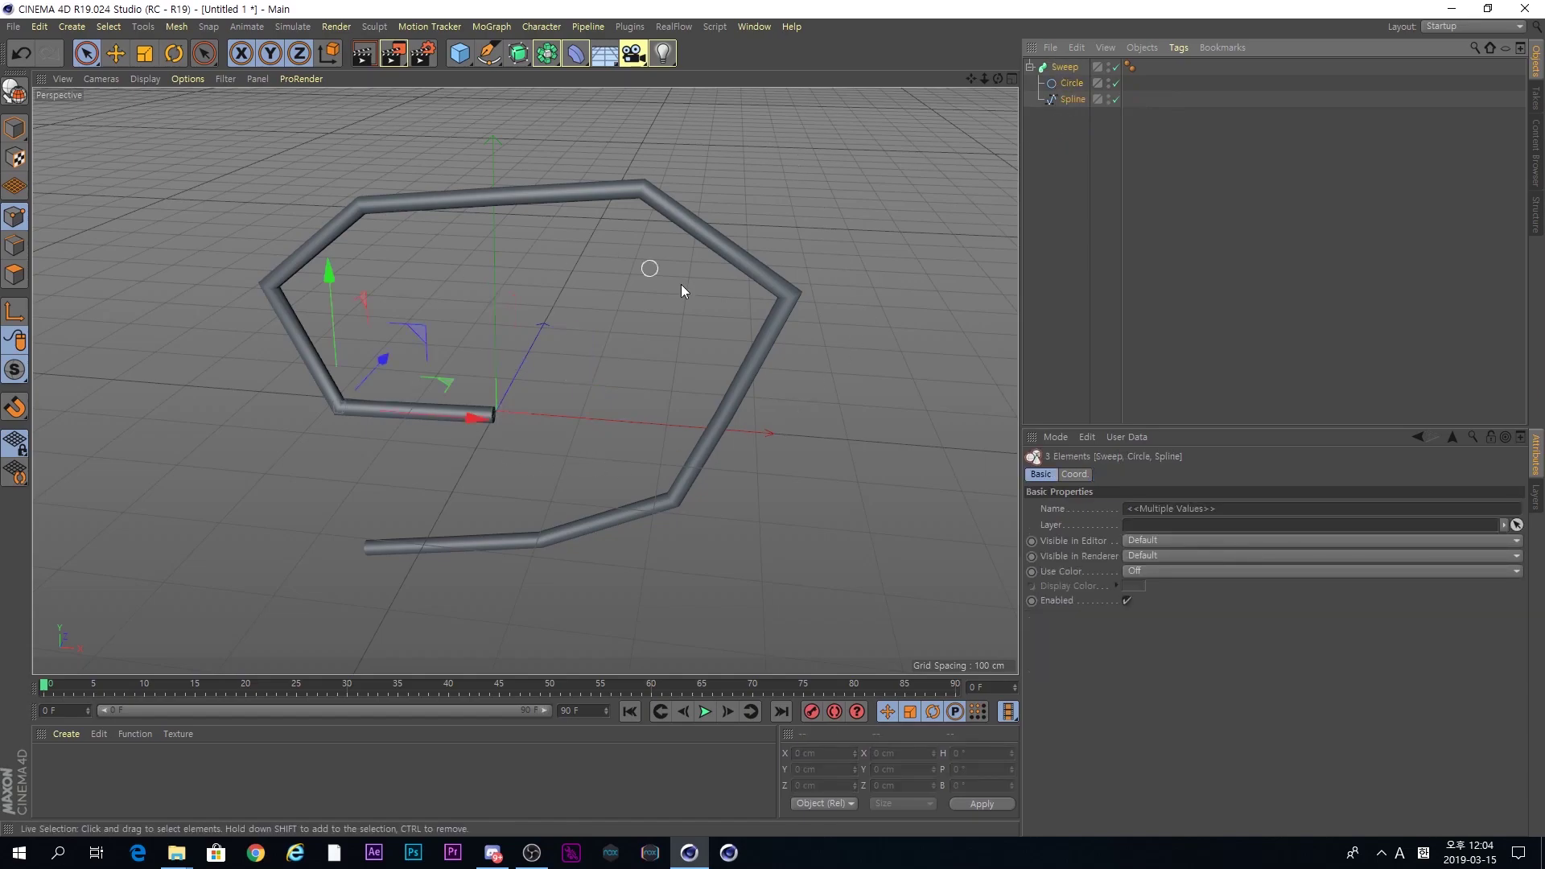
left_click(1075, 99)
left_click(1060, 132)
left_click(1073, 99)
mouse_move(554, 255)
left_mouse_down("alt")
mouse_move(543, 332)
mouse_move(565, 306)
mouse_move(573, 255)
left_mouse_up("alt")
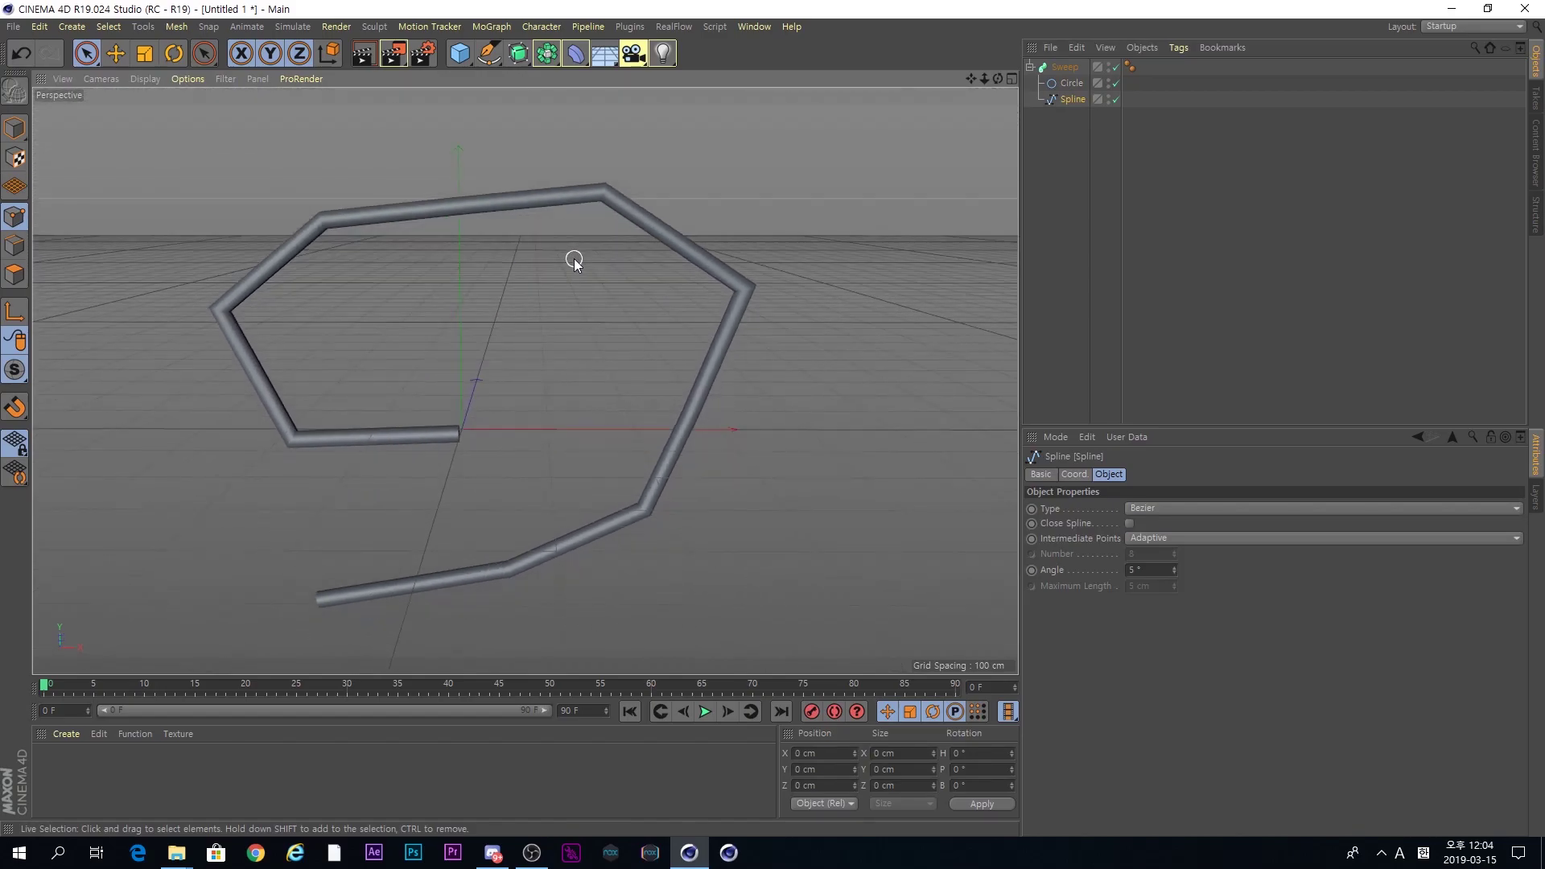
key("ctrl+r")
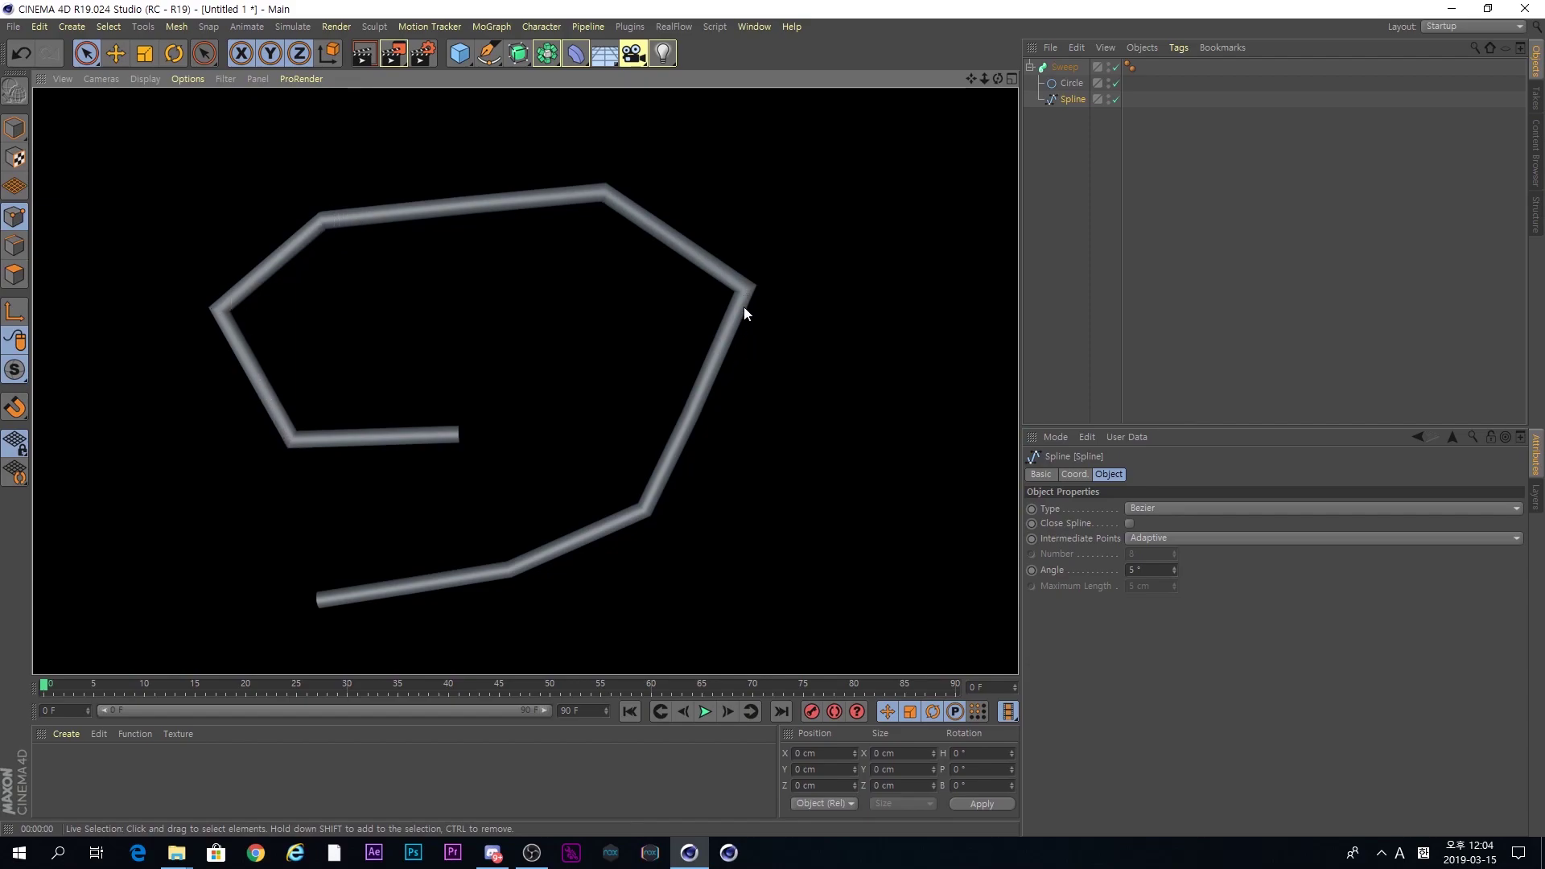
Step: Inspect the tube's sharp outer corner from several angles and select the spline point at that bend
scroll(755, 292, "up", 10)
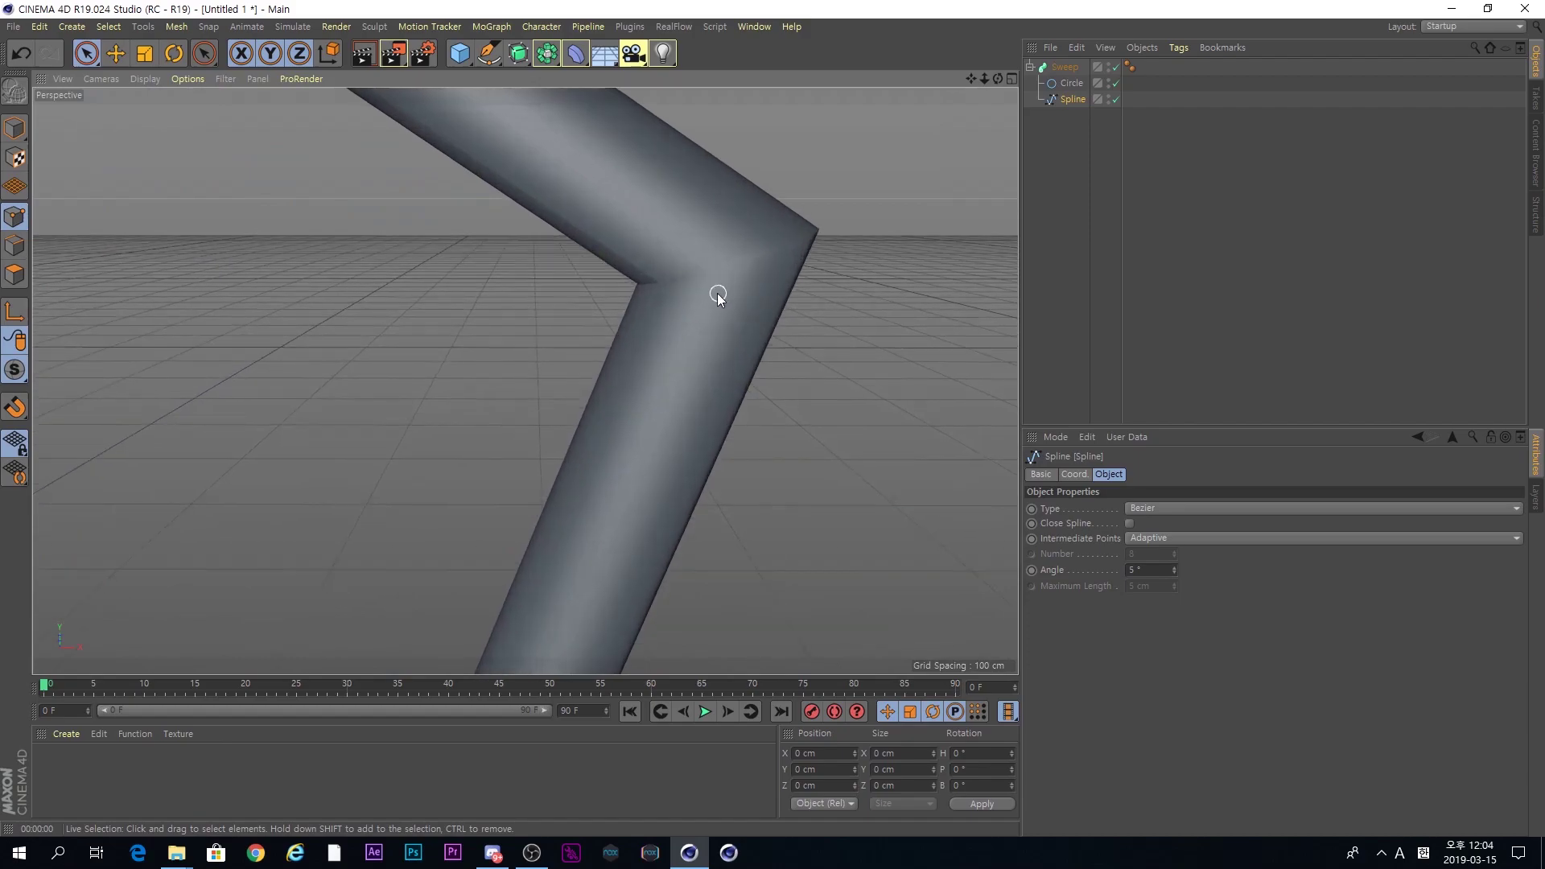
scroll(717, 295, "up", 2)
middle_click_drag(607, 272, 573, 359, "alt")
mouse_move(567, 380)
left_mouse_down("alt")
mouse_move(648, 336)
mouse_move(673, 346)
mouse_move(517, 389)
left_mouse_up("alt")
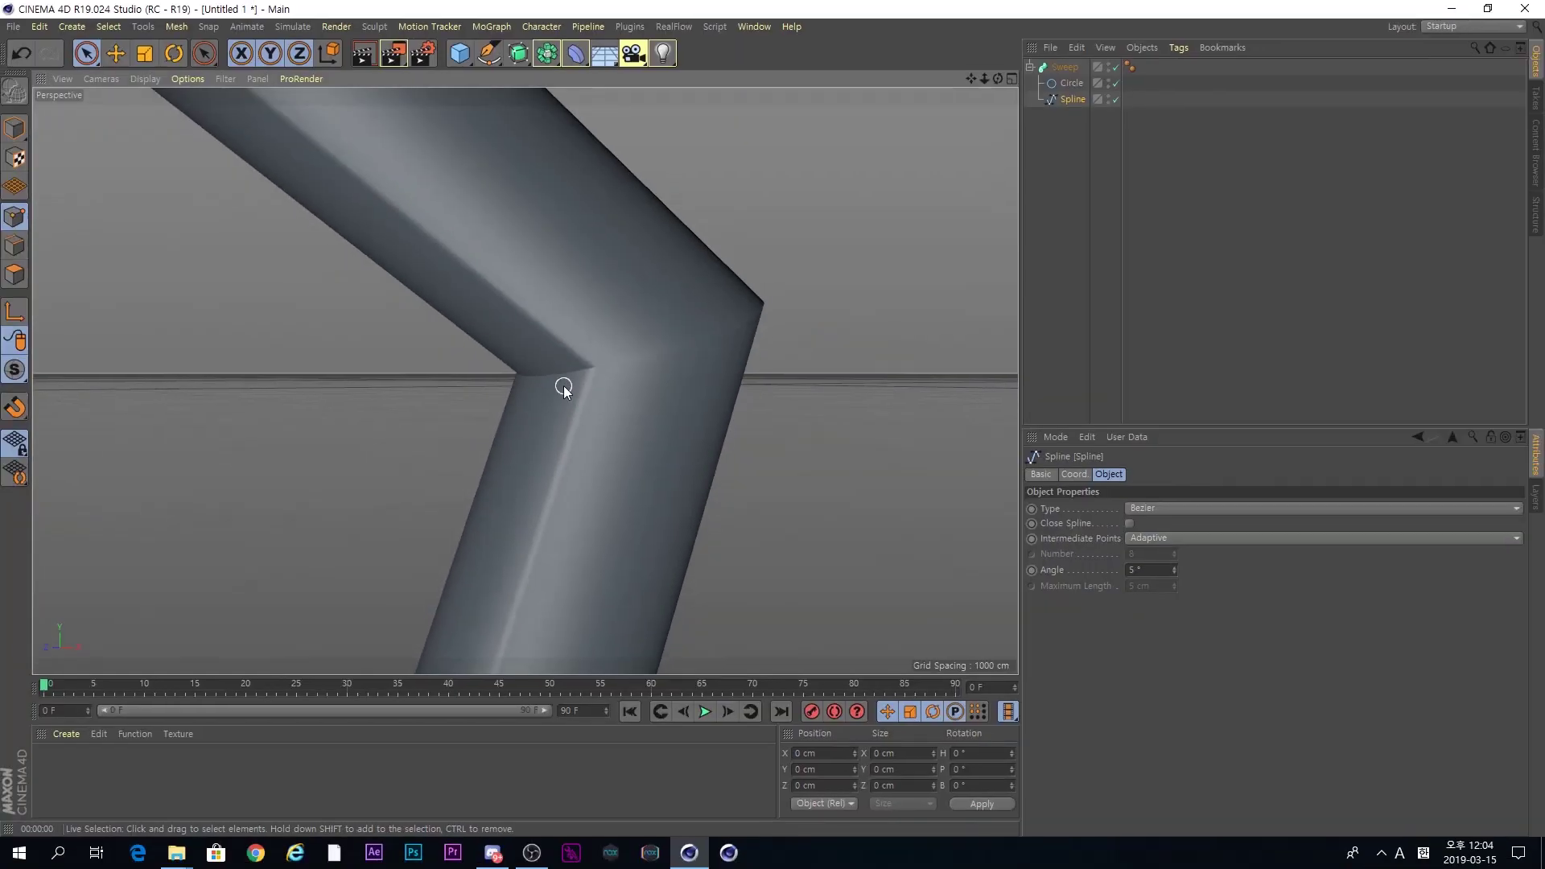
left_click_drag(563, 389, 481, 418, "alt")
left_click(608, 359)
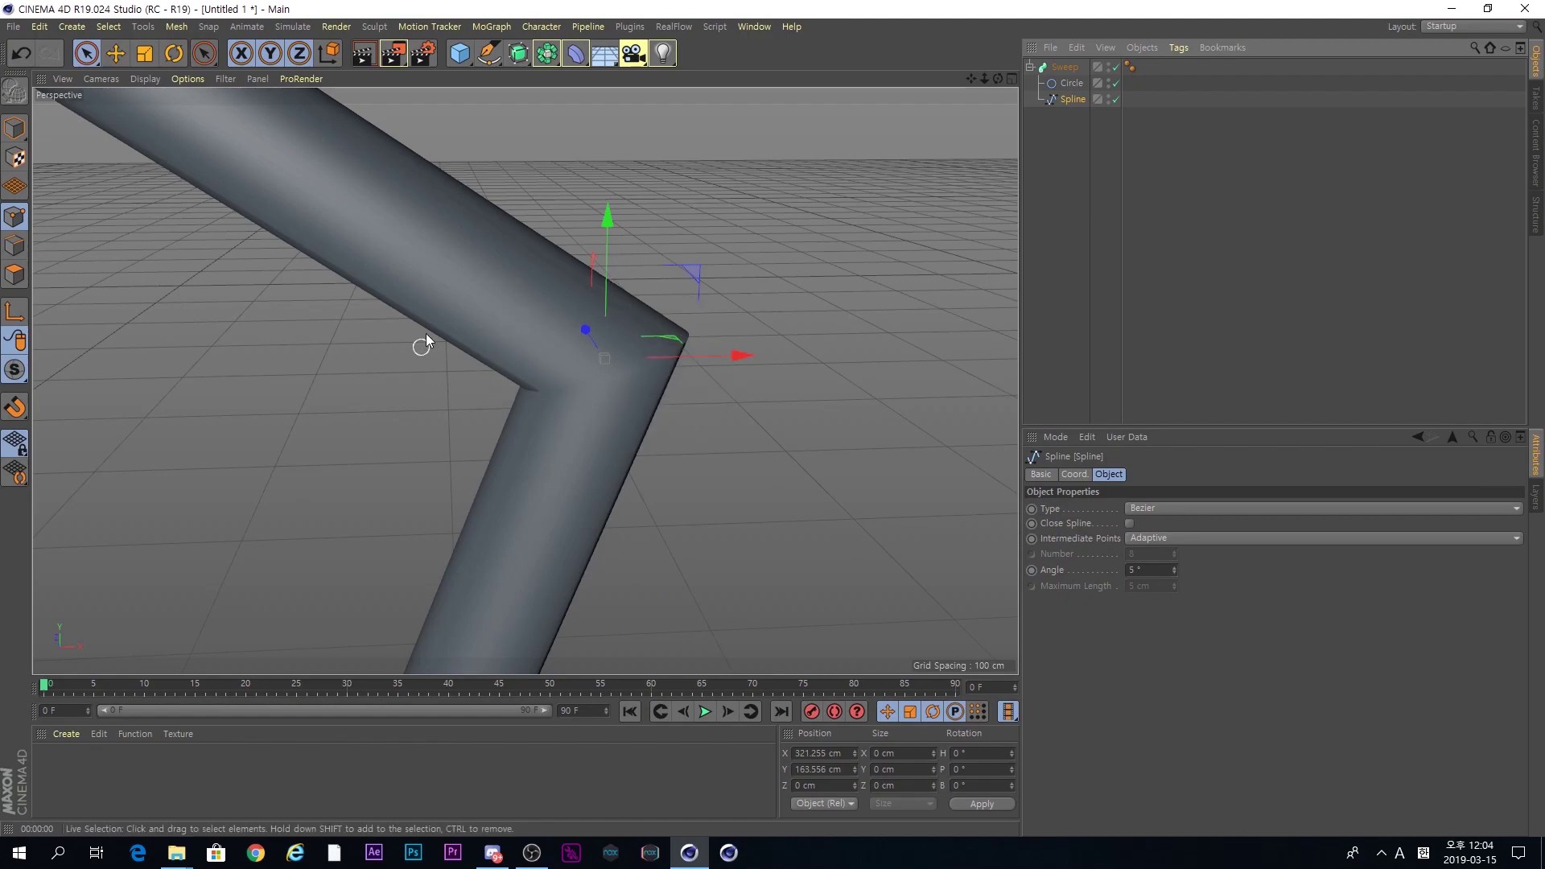
left_click_drag(566, 424, 542, 370, "alt")
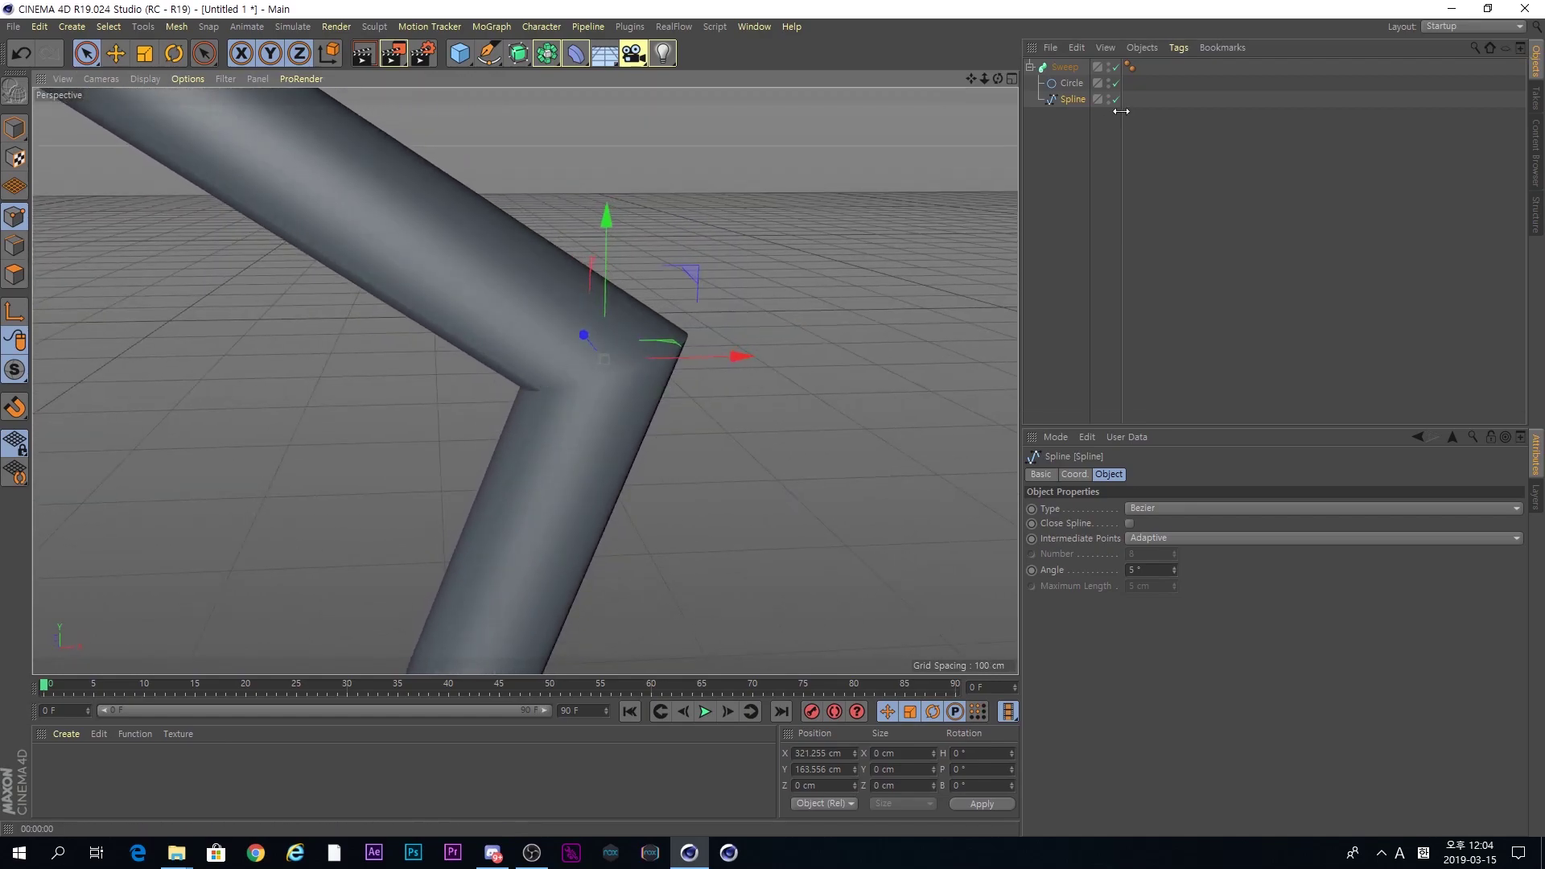
Step: Disable the Sweep to examine the bare spline's corner, re-enable it and clear the selection
left_click(1115, 67)
left_click_drag(583, 359, 600, 306, "alt")
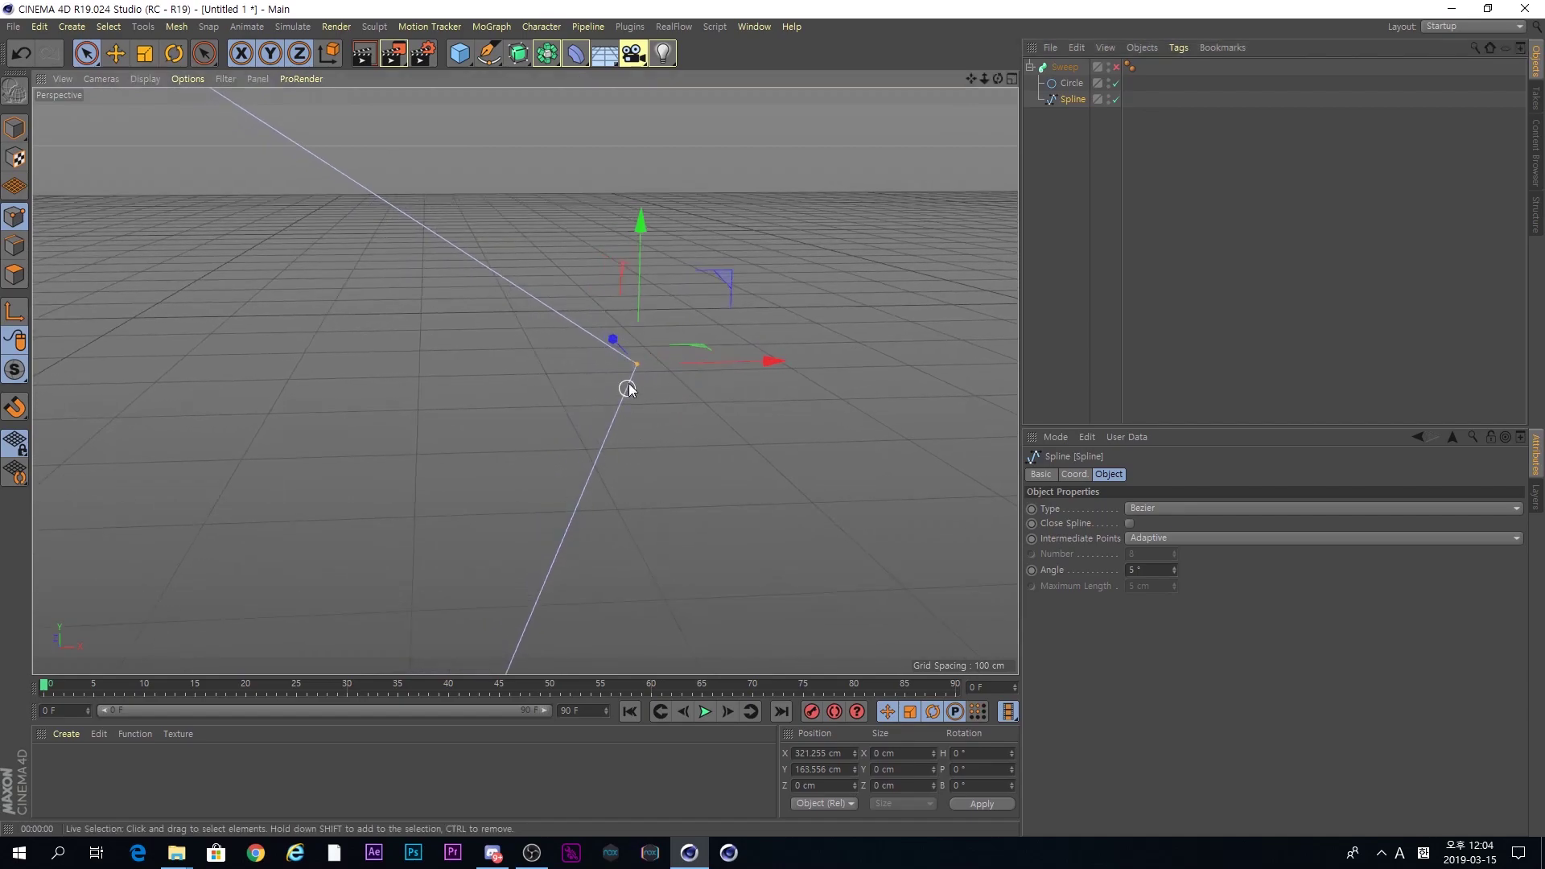
left_click_drag(632, 390, 646, 441, "alt")
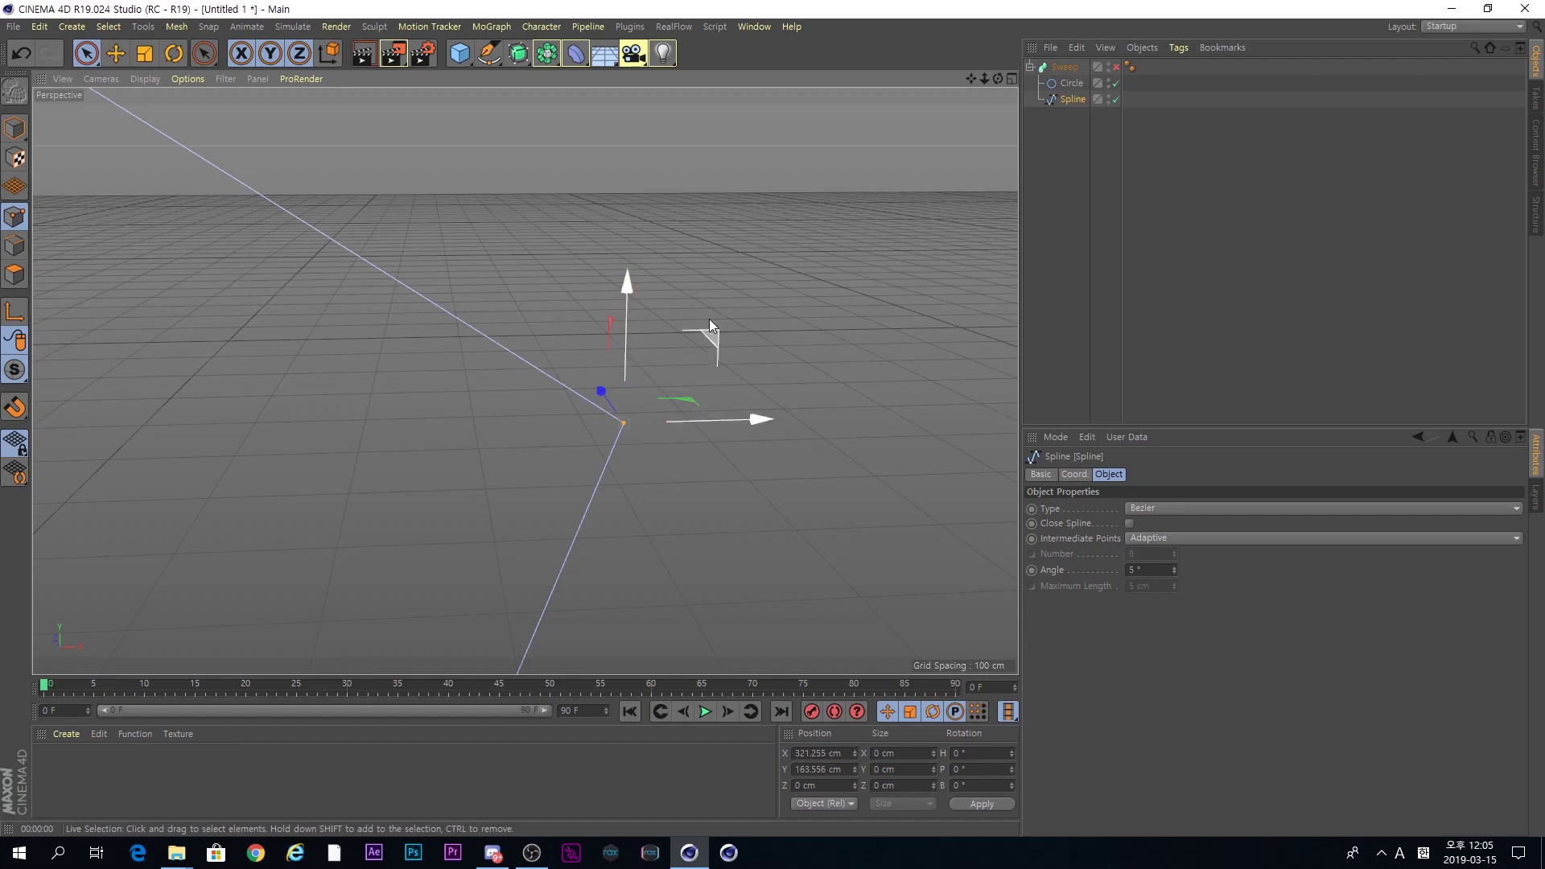
left_click(1116, 67)
left_click(1070, 138)
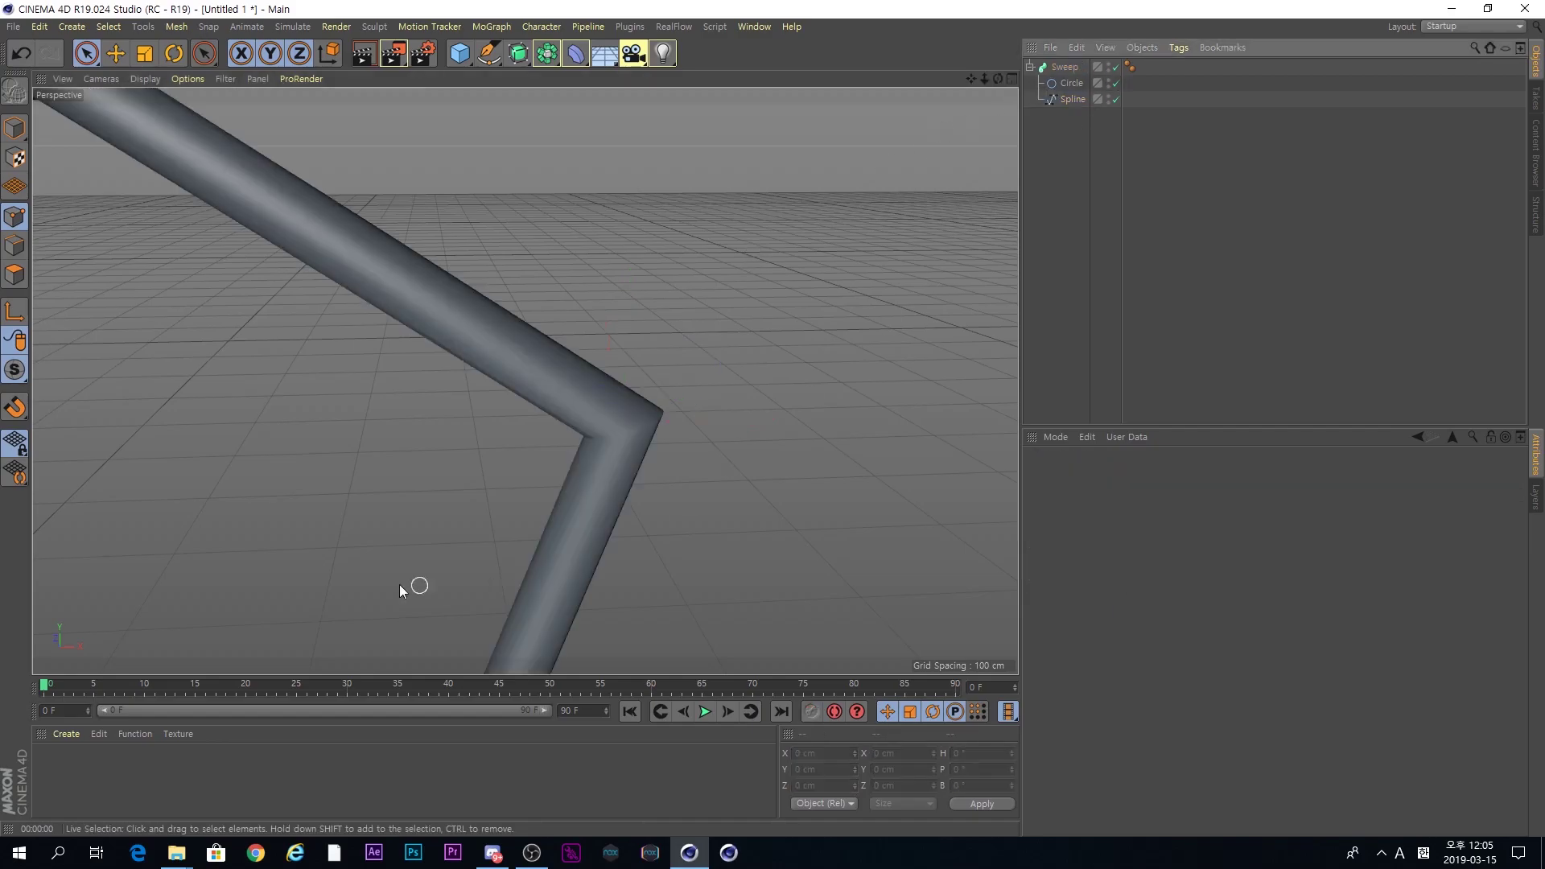
Step: Create a new default material and apply it to the swept tube
scroll(434, 467, "down", 4)
scroll(439, 508, "down", 5)
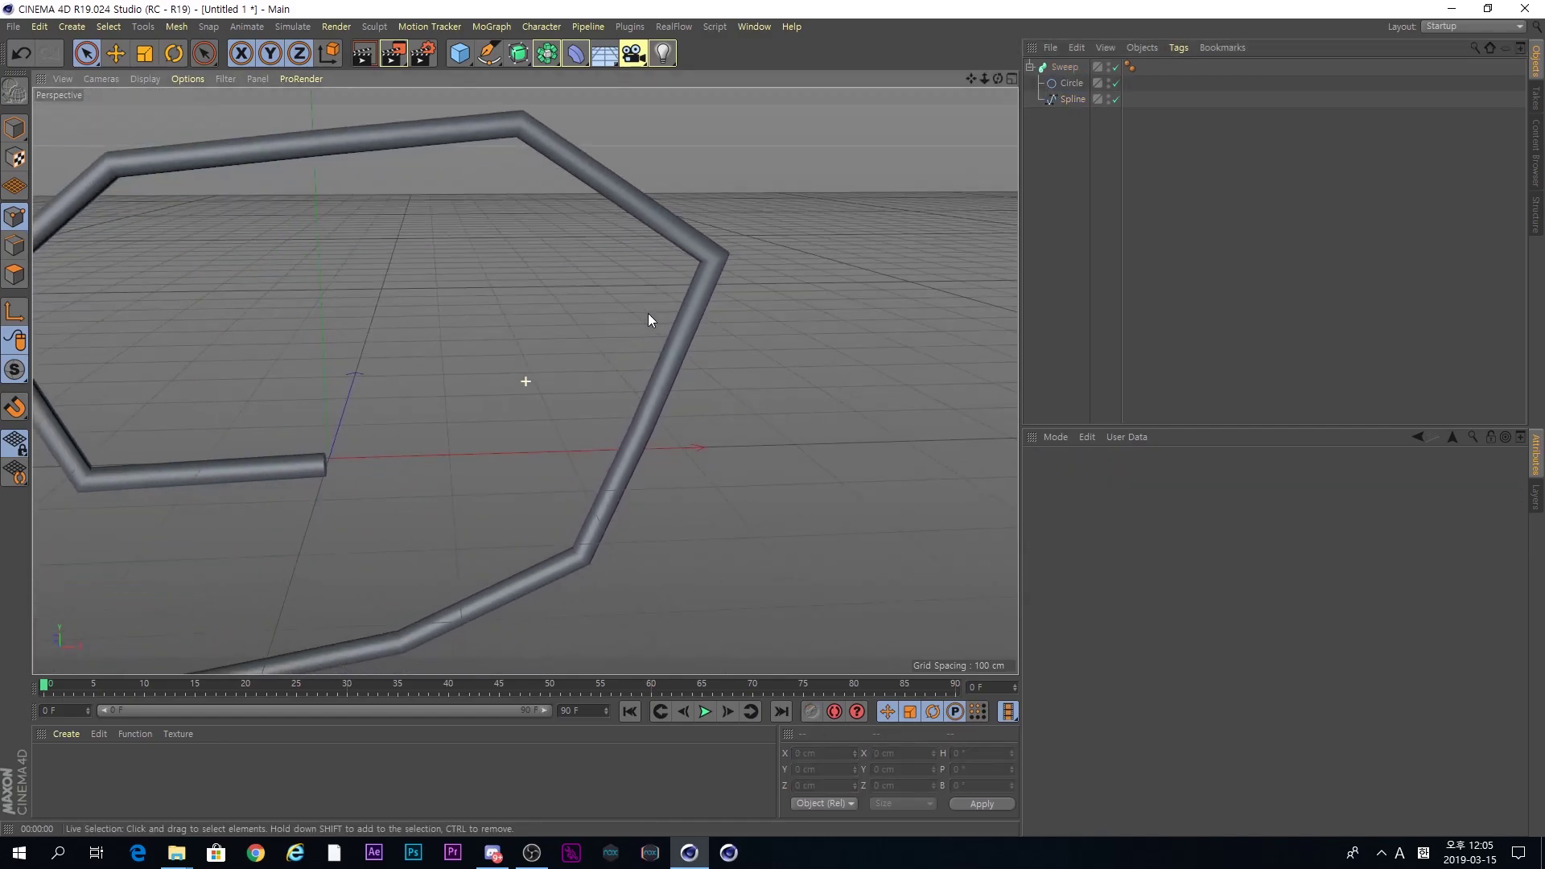
double_click(113, 754)
left_click_drag(52, 774, 734, 271)
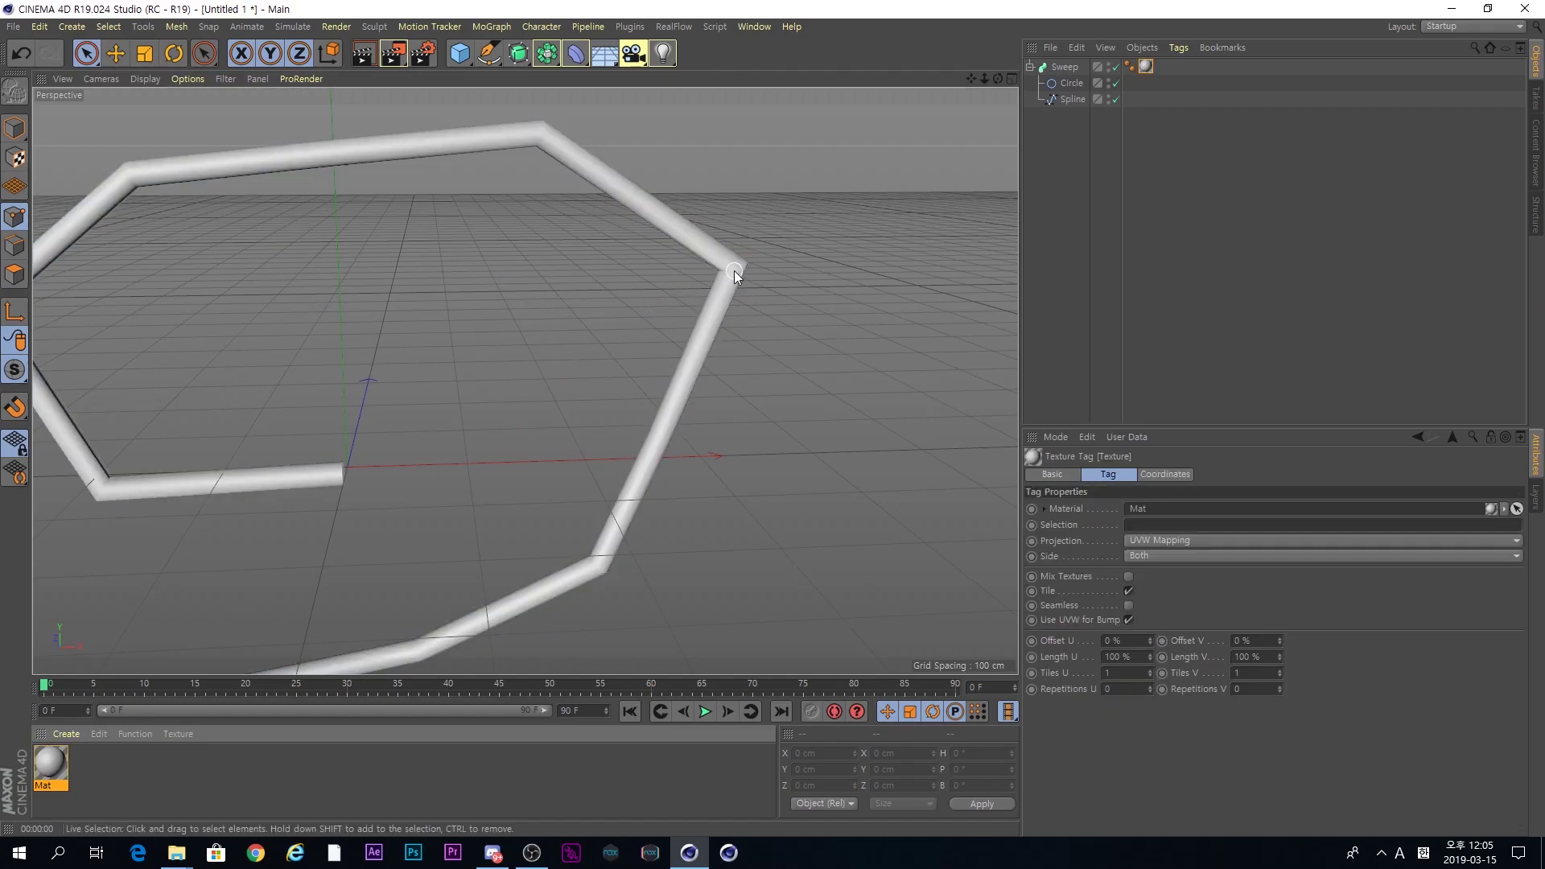
Step: Render the viewport close up on the tube's corner, and close the neon-pic.png reference image
scroll(734, 271, "up", 3)
key("ctrl+r")
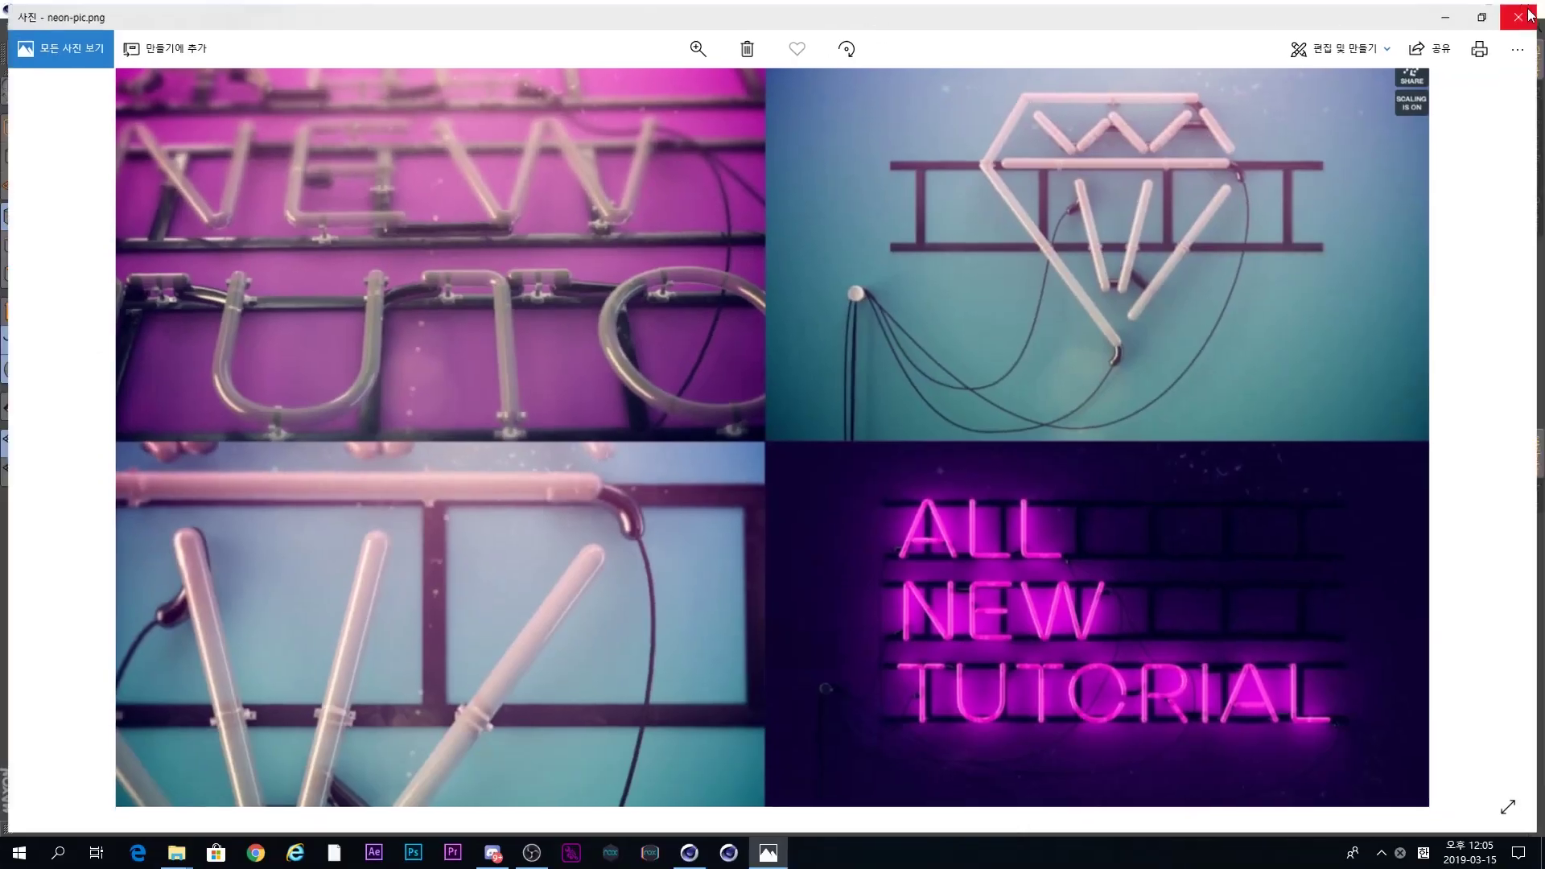
left_click(1528, 14)
Step: Select the drawn spline's corner point at the tube's sharp bend and disable the Sweep to expose the spline
left_click(1070, 99)
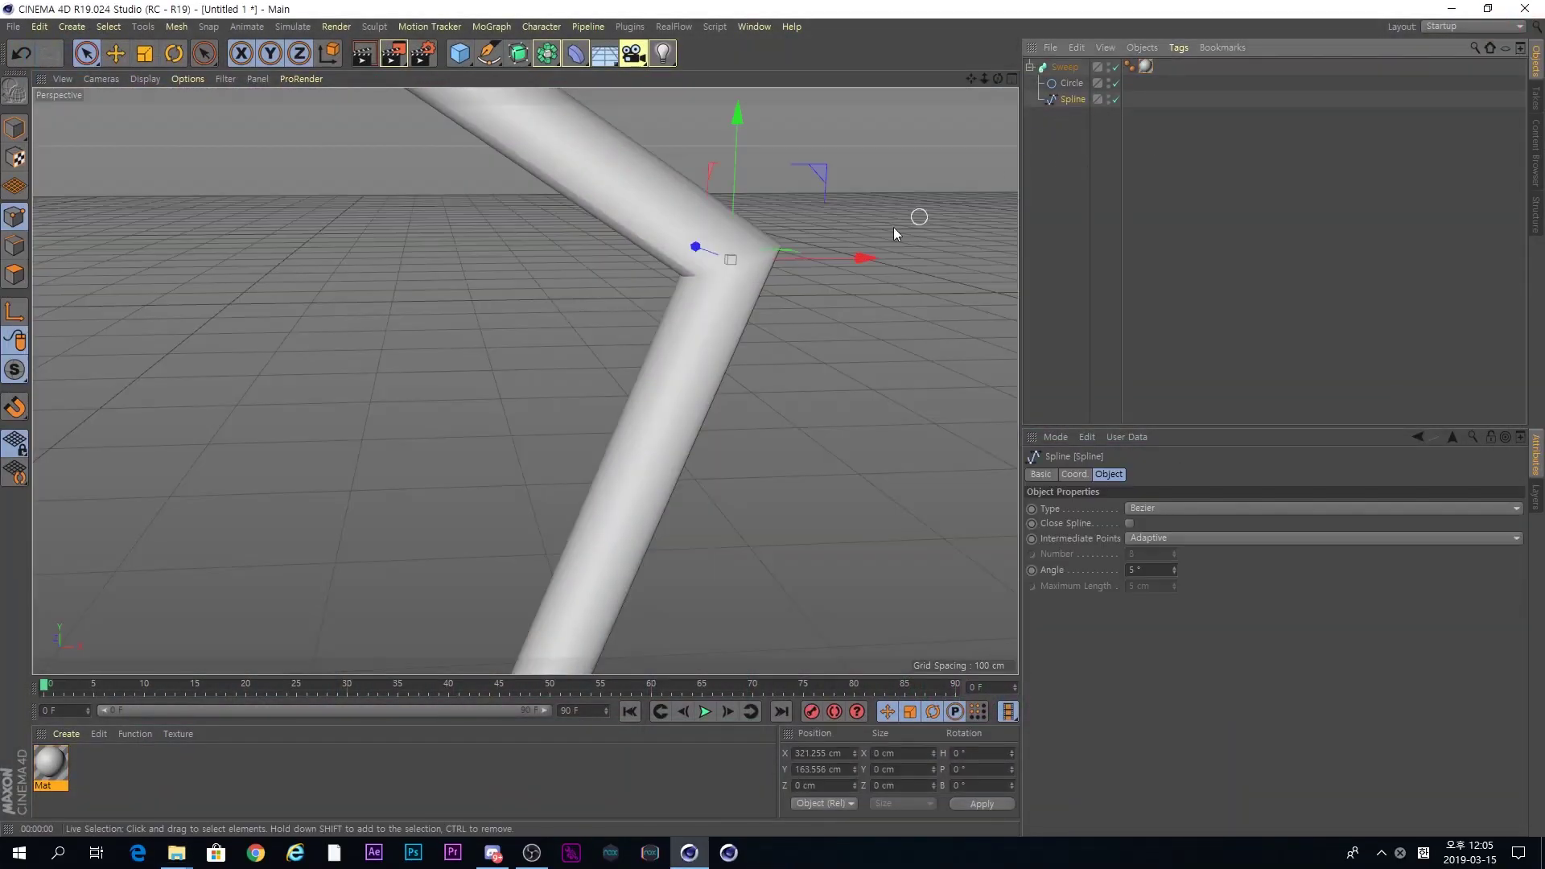
left_click(780, 307)
left_click(726, 269)
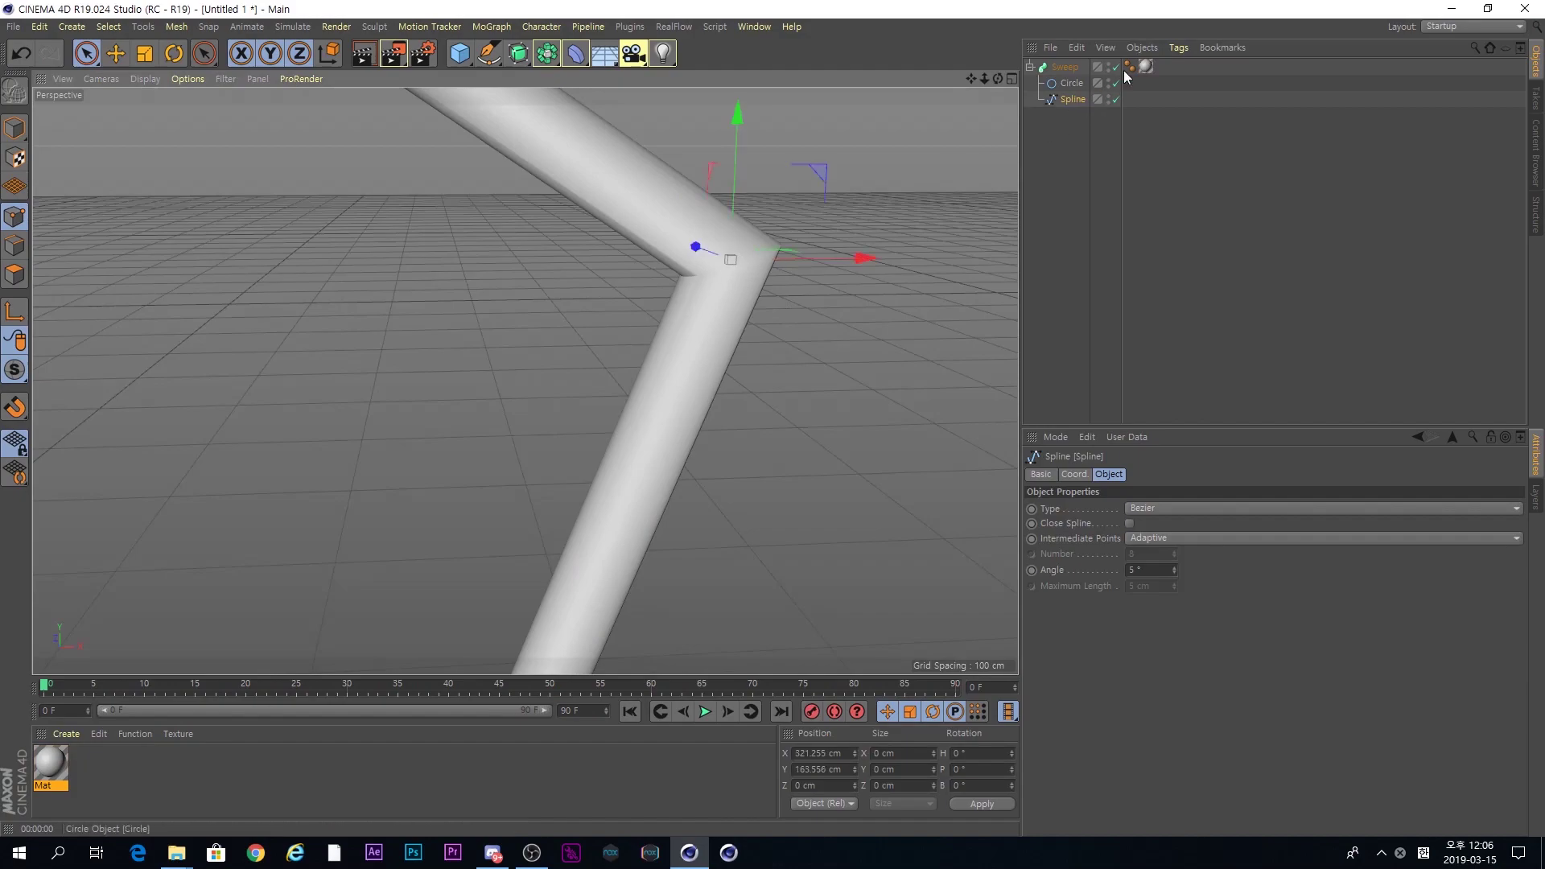
key("q")
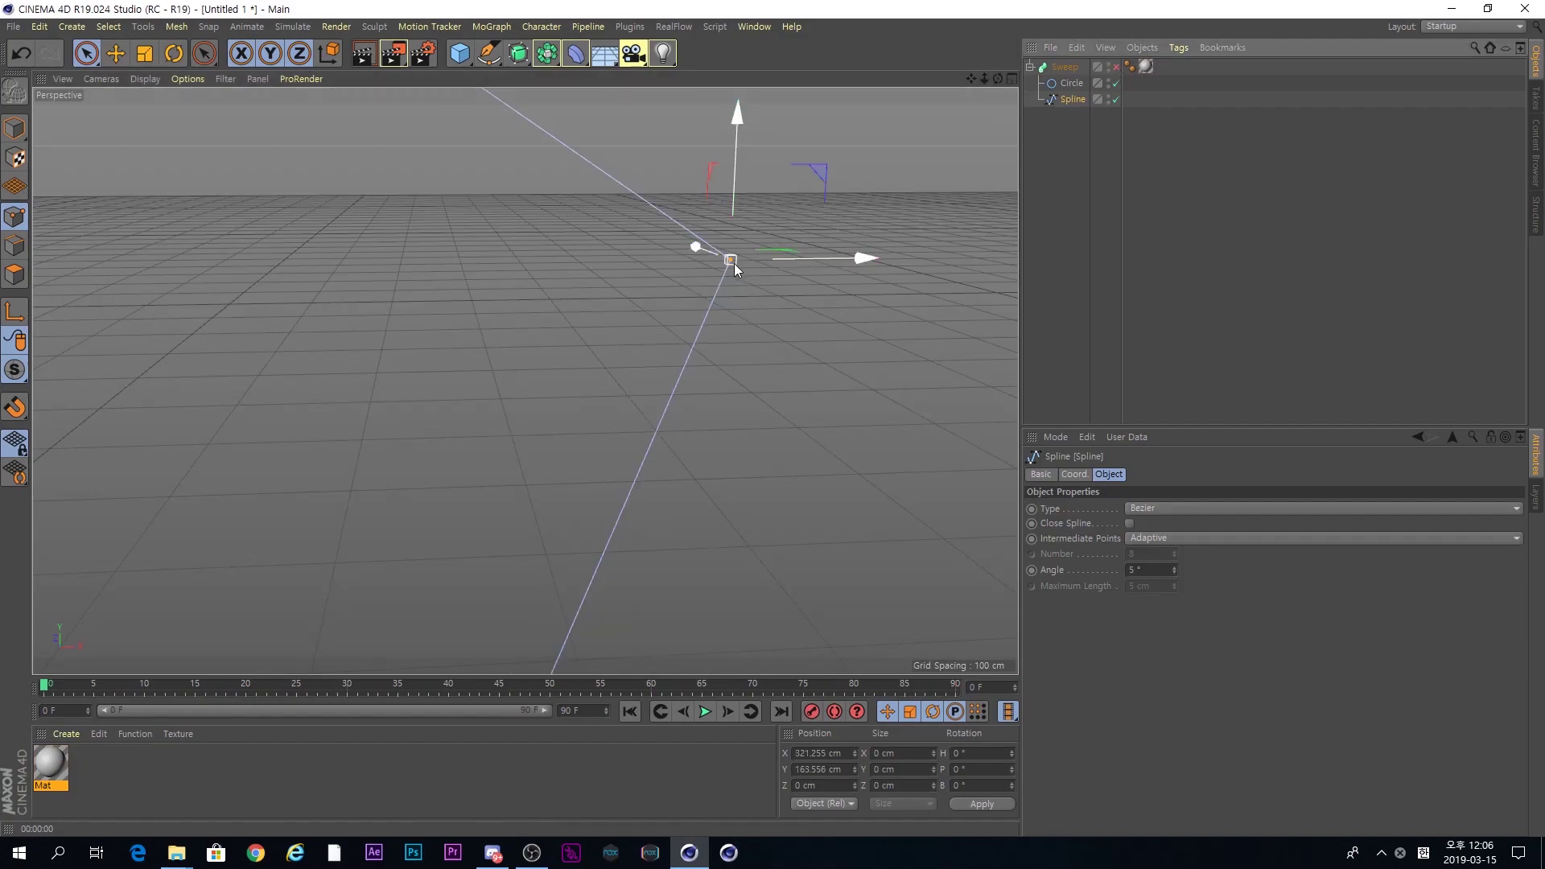
Step: Apply Soft Interpolation to the selected corner point, re-enable the Sweep and clear the selection
right_click(735, 262)
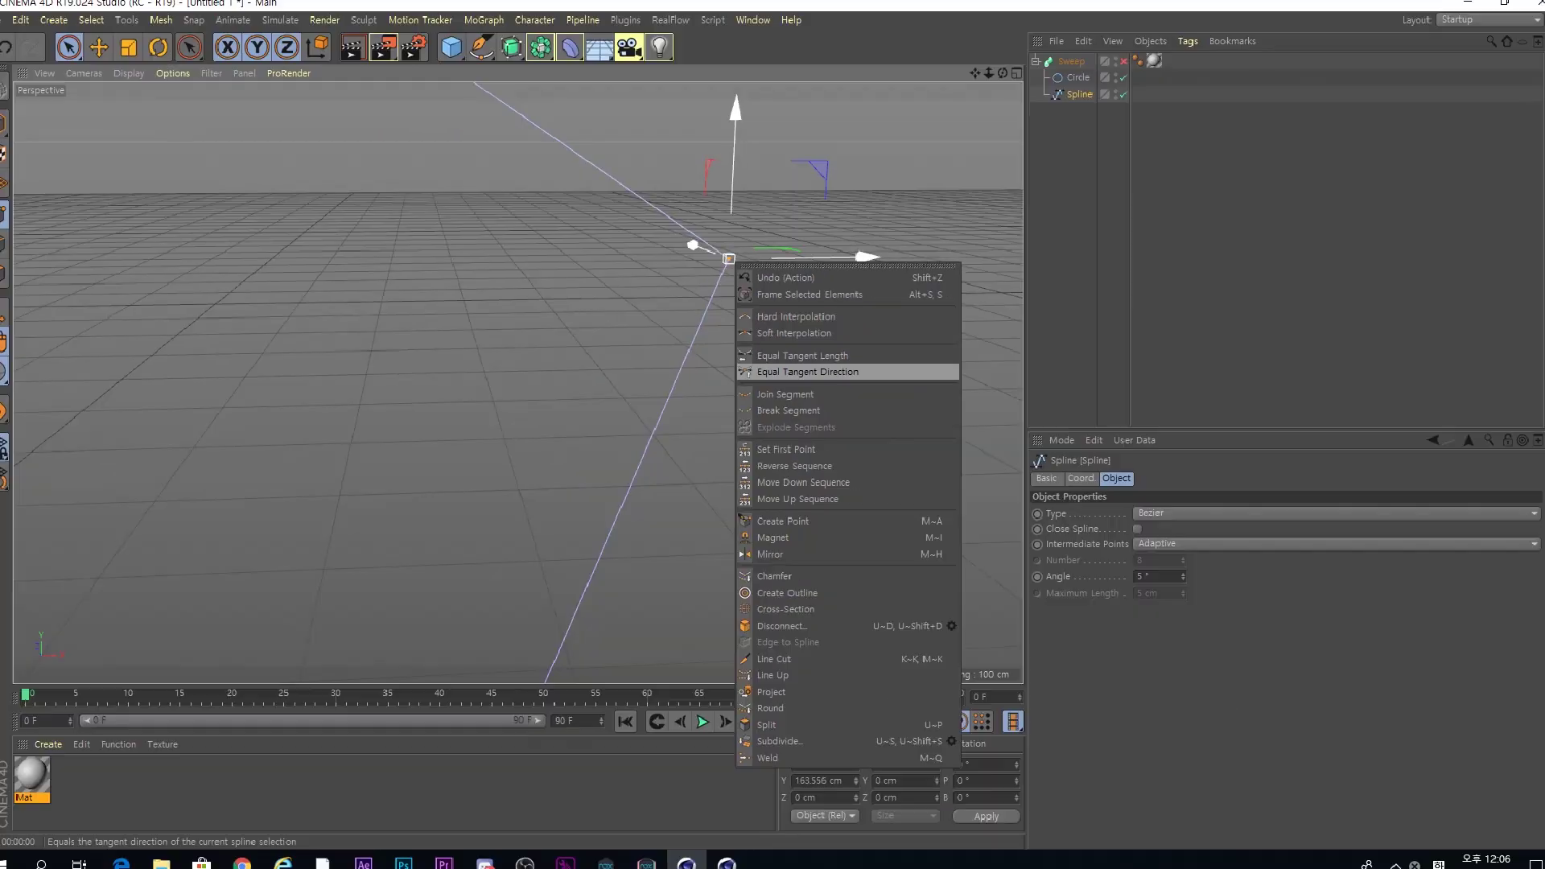
left_click(794, 357)
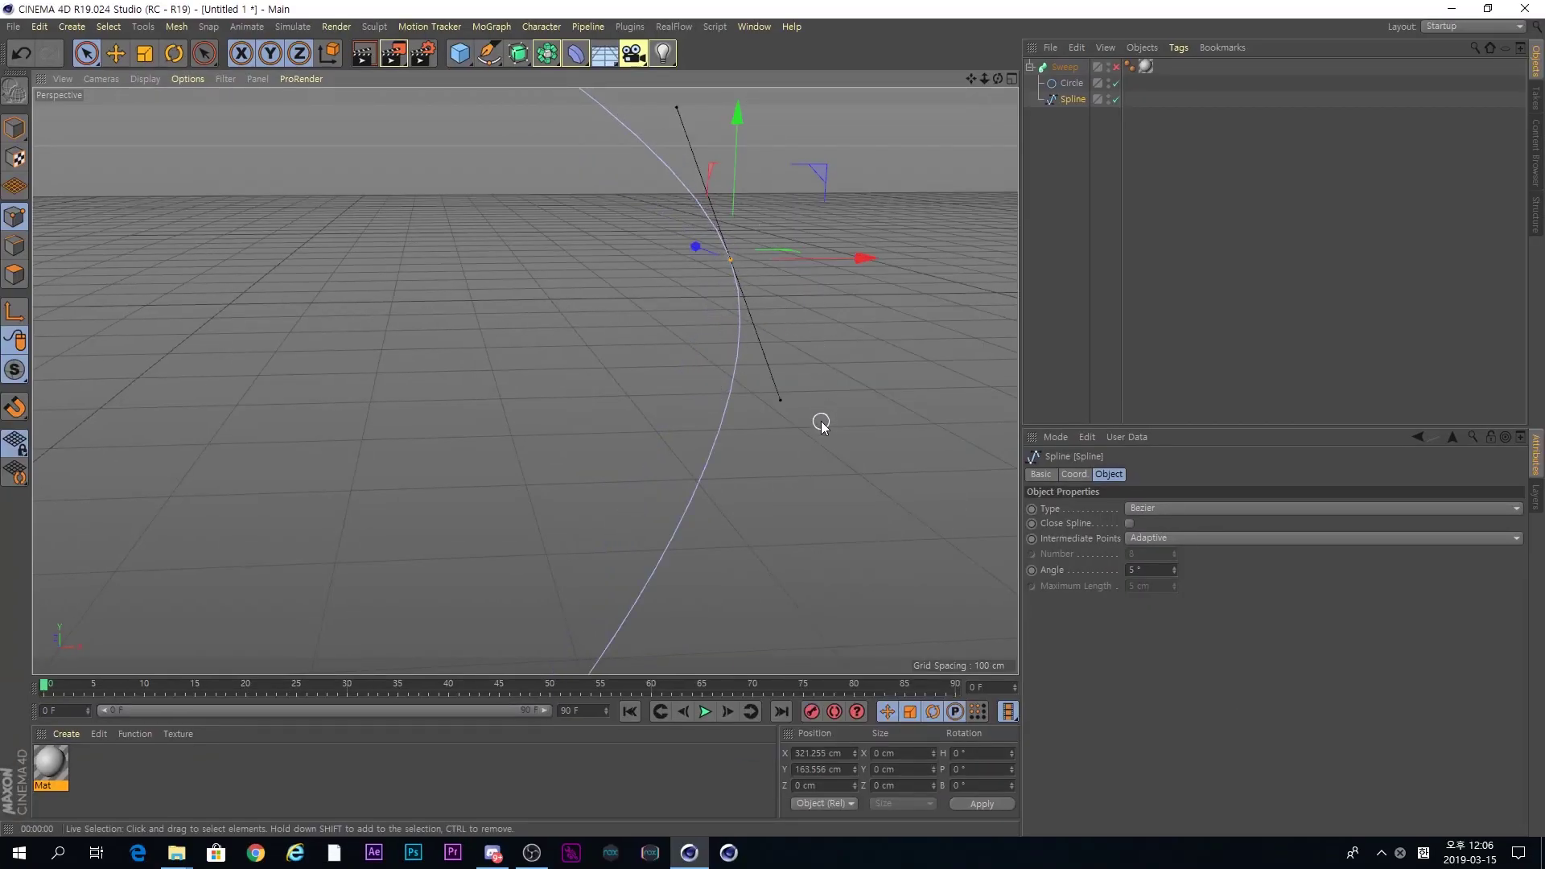
left_click(1116, 67)
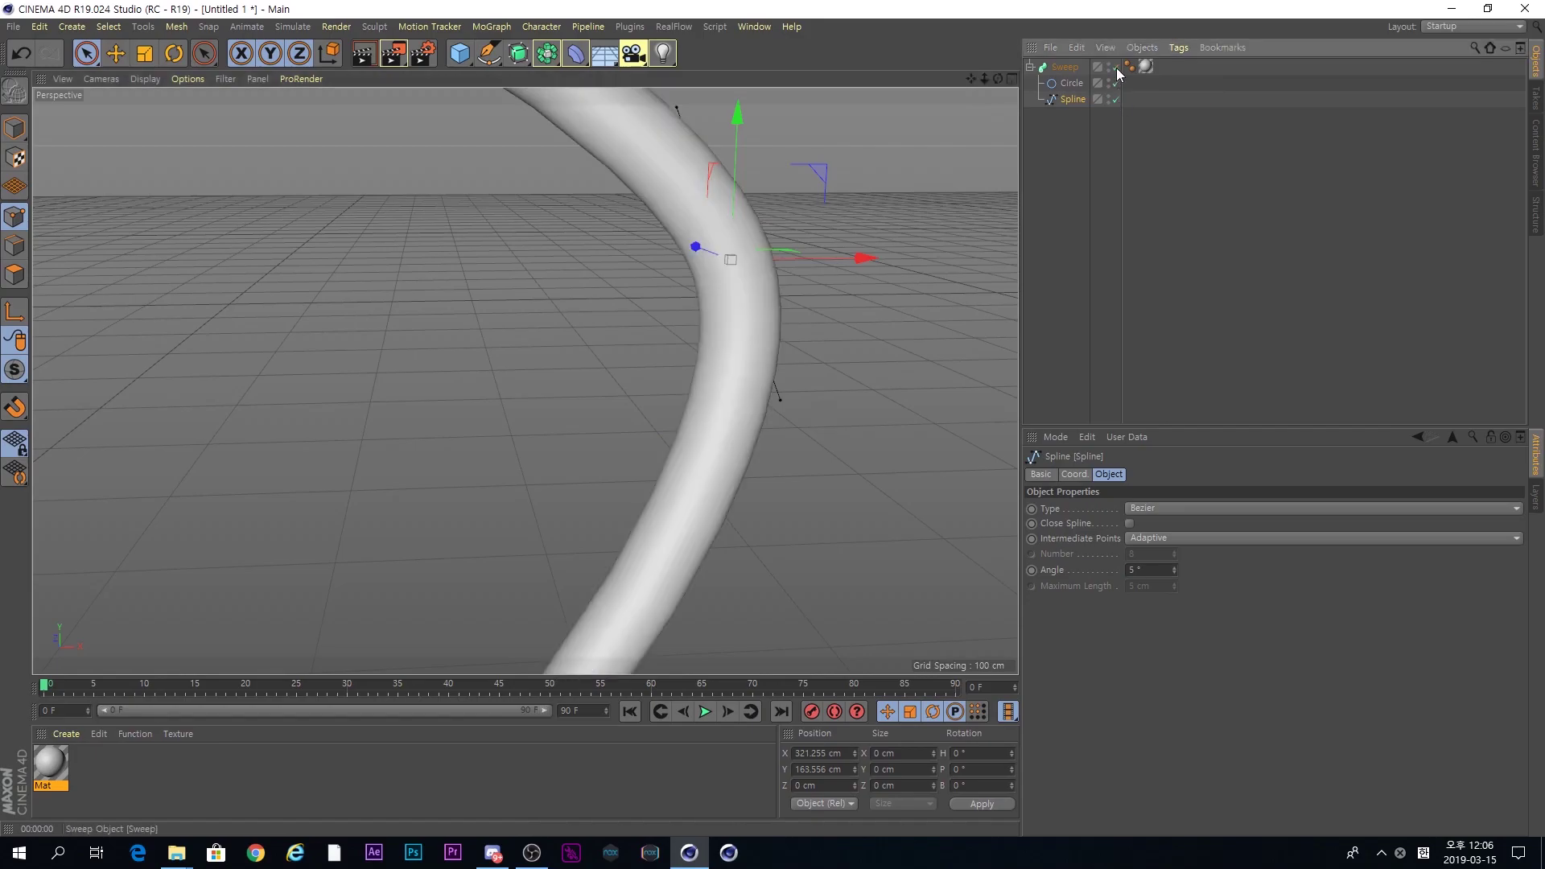
left_click(1045, 185)
Step: Examine the rounded bend of the tube from different angles and render the viewport
left_click_drag(659, 310, 724, 280, "alt")
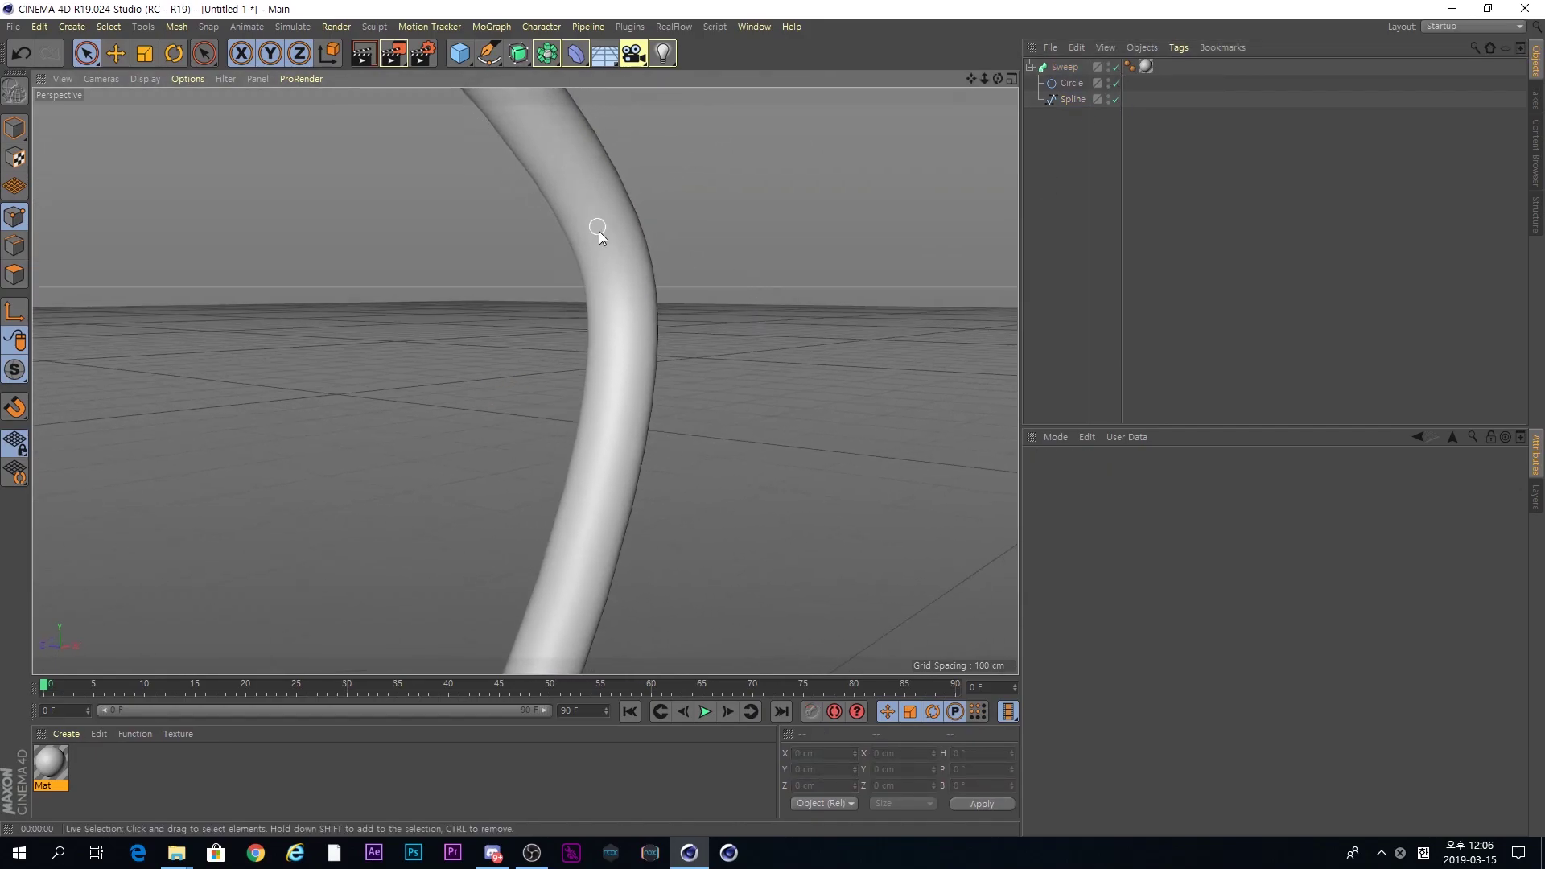
left_click_drag(657, 416, 538, 412, "alt")
key("ctrl+r")
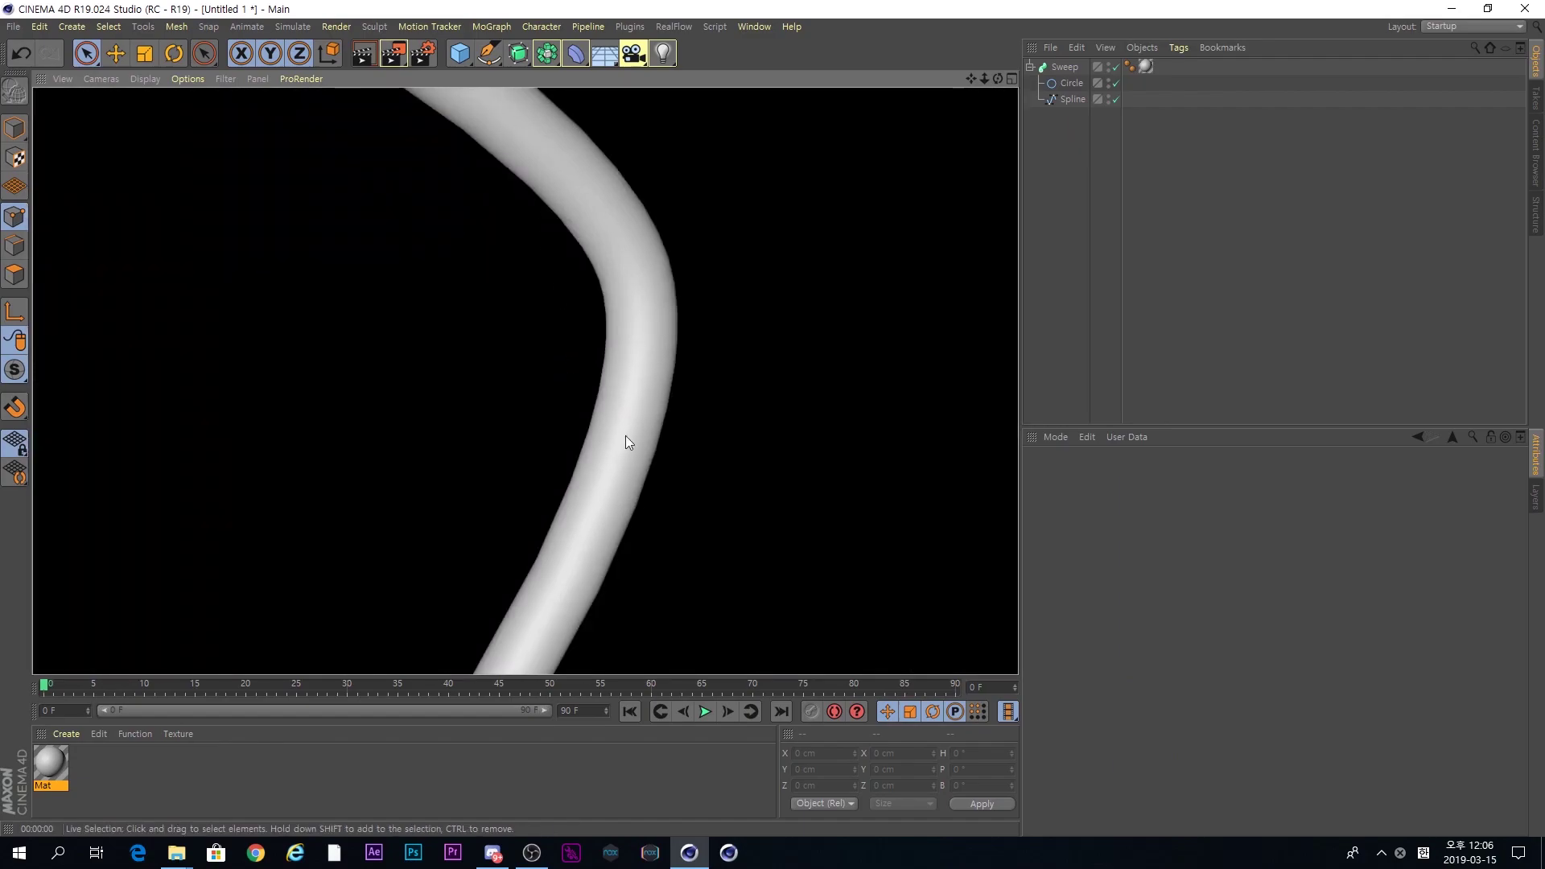
left_click(1044, 132)
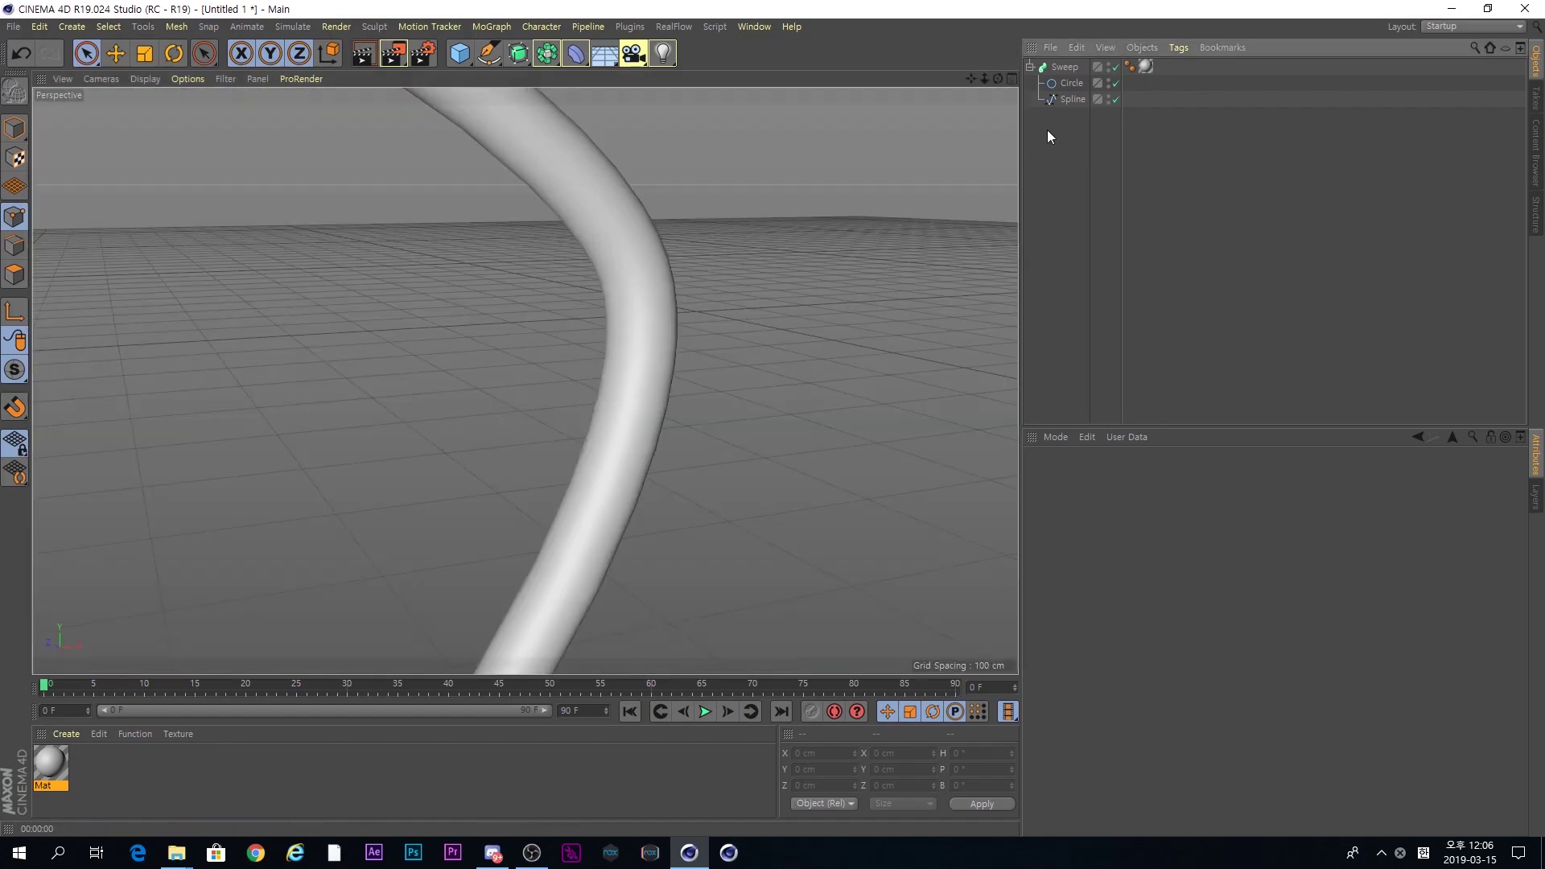
Step: Undo the corner point's soft interpolation together with re-enabling the Sweep and clearing the selection
key("ctrl+z")
key("ctrl+z")
key("ctrl+z")
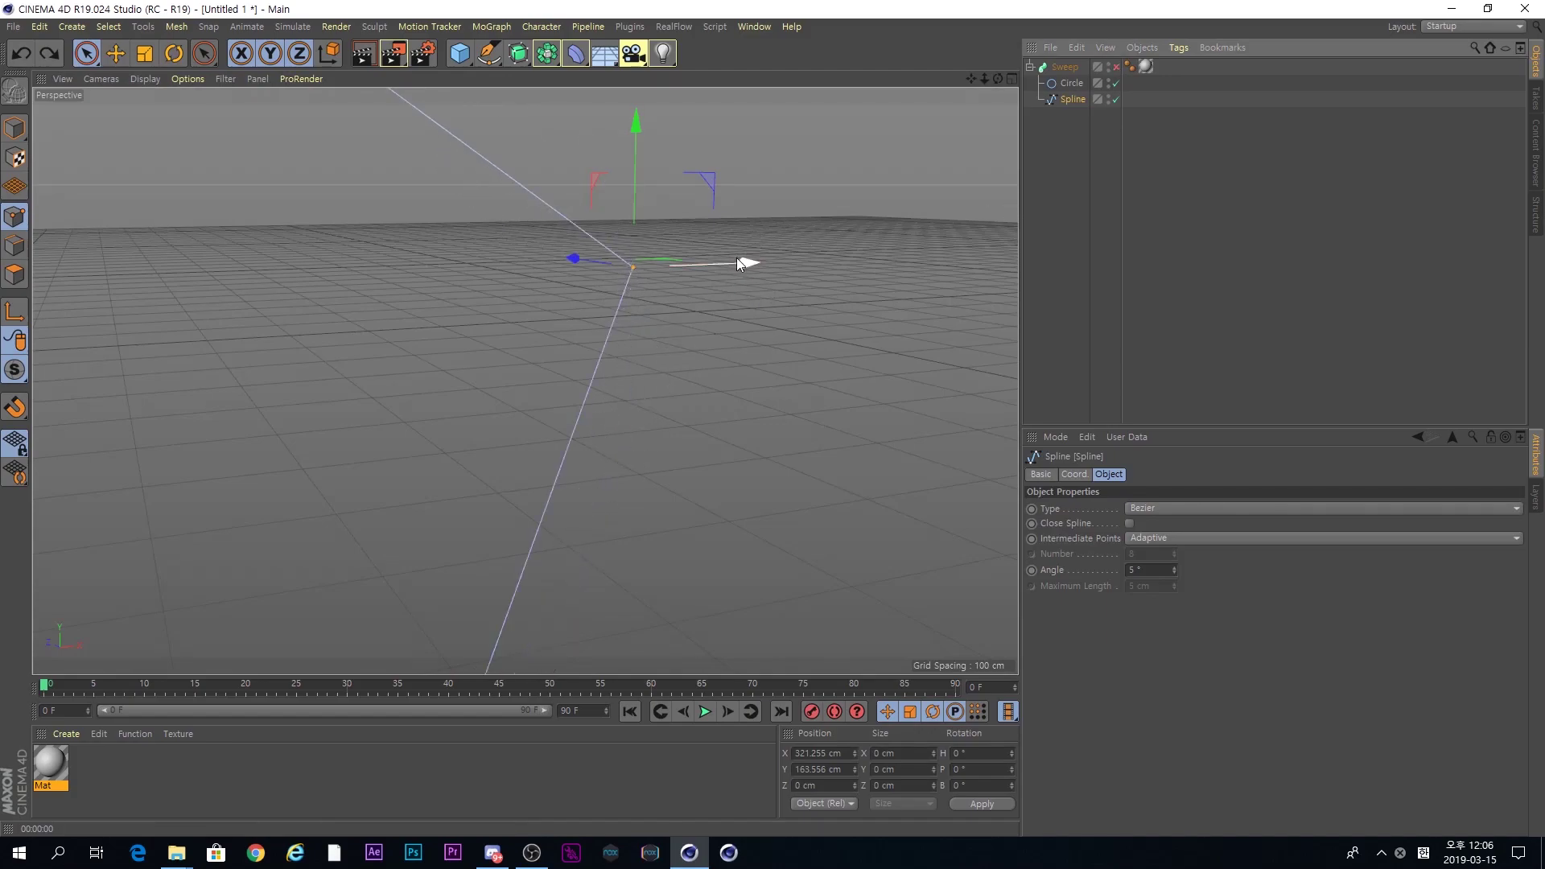
Step: Chamfer the spline's selected corner point with a radius of about 41.19 cm
right_click(633, 268)
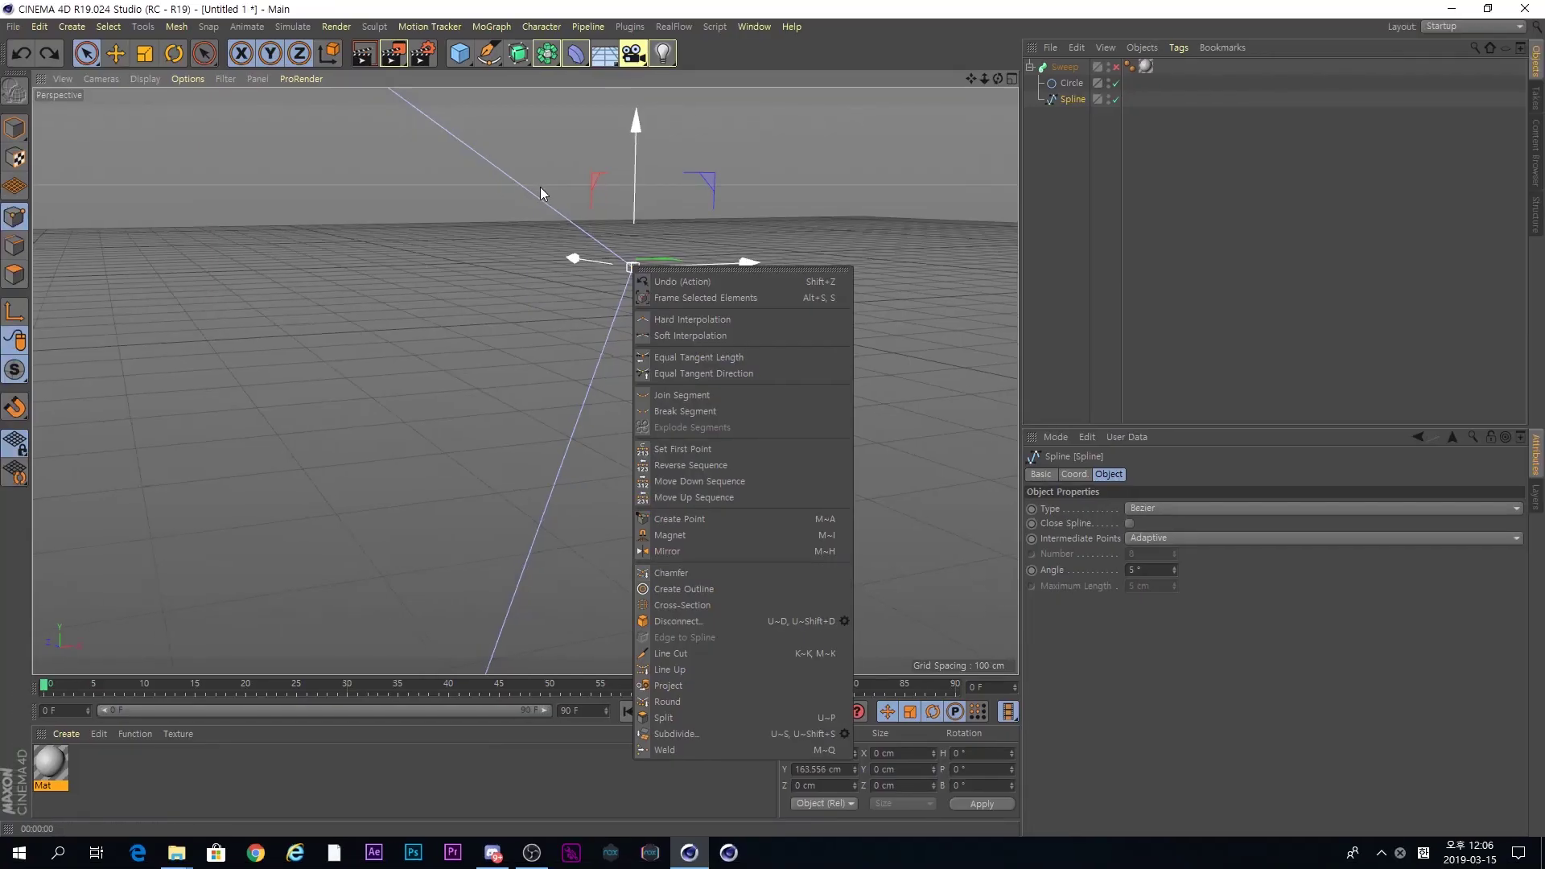
left_click(758, 573)
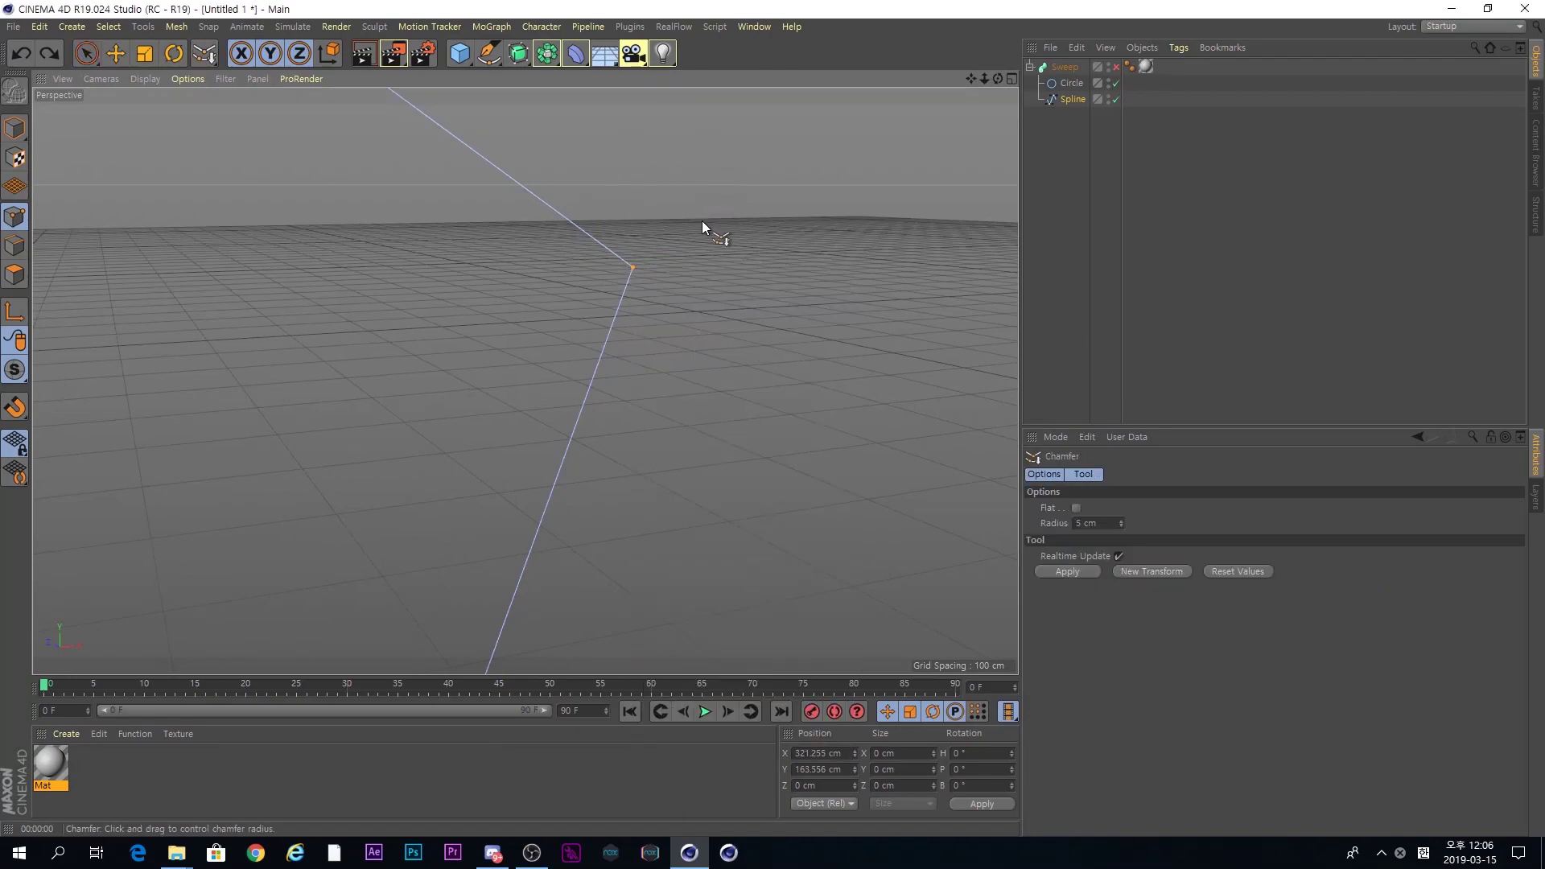
left_click_drag(700, 221, 654, 201)
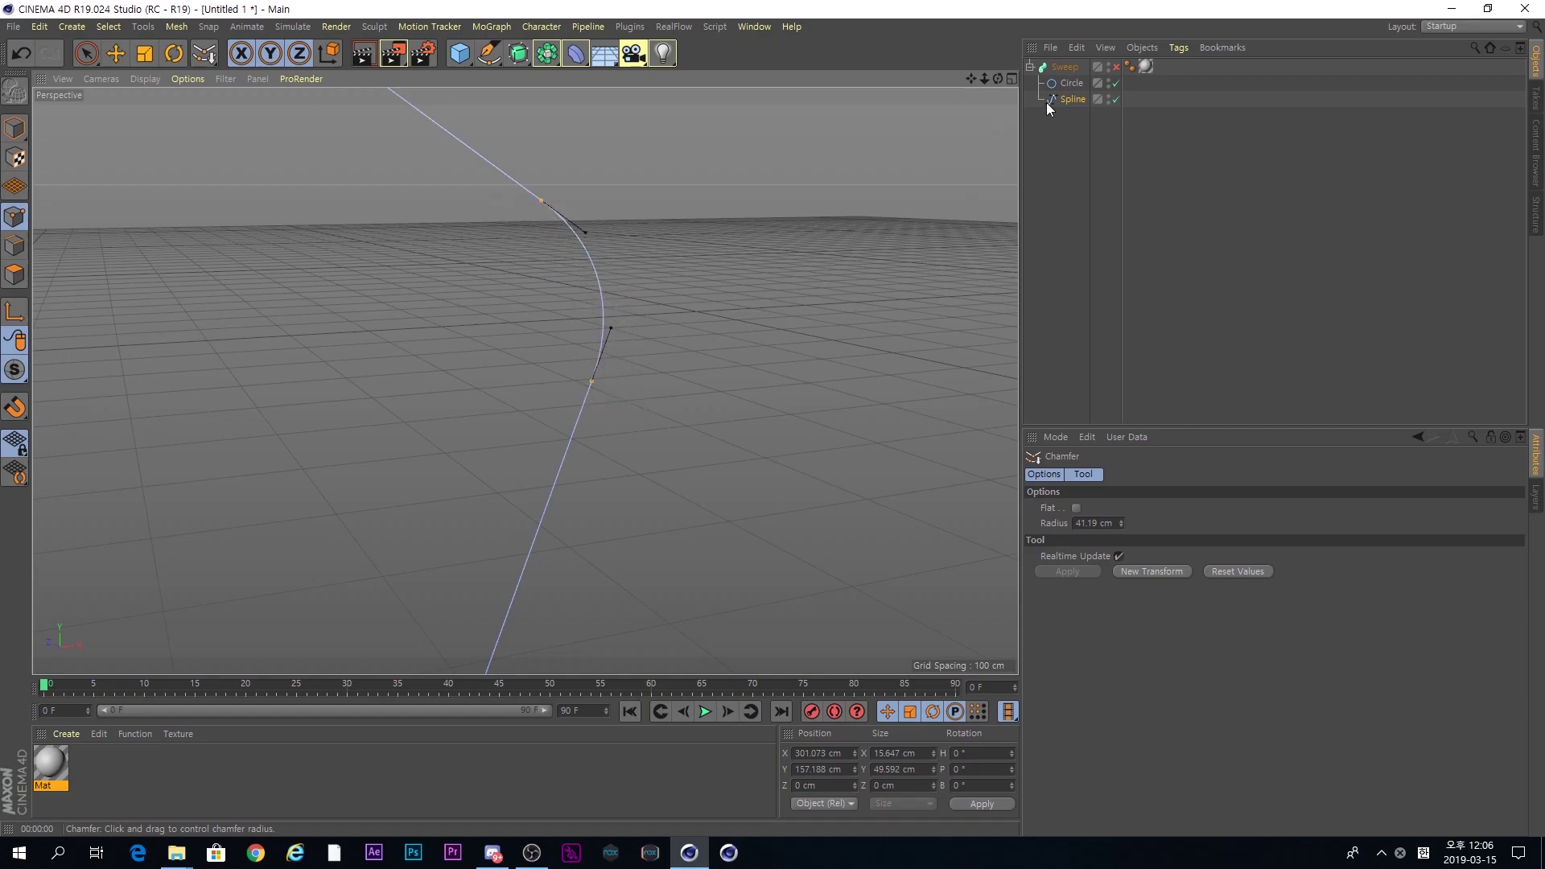
Step: Re-enable the Sweep, check the rounded bend of the tube and clear the object selection
left_click(1116, 68)
mouse_move(568, 206)
left_mouse_down("alt")
mouse_move(611, 357)
mouse_move(888, 379)
mouse_move(561, 383)
mouse_move(306, 159)
left_mouse_up("alt")
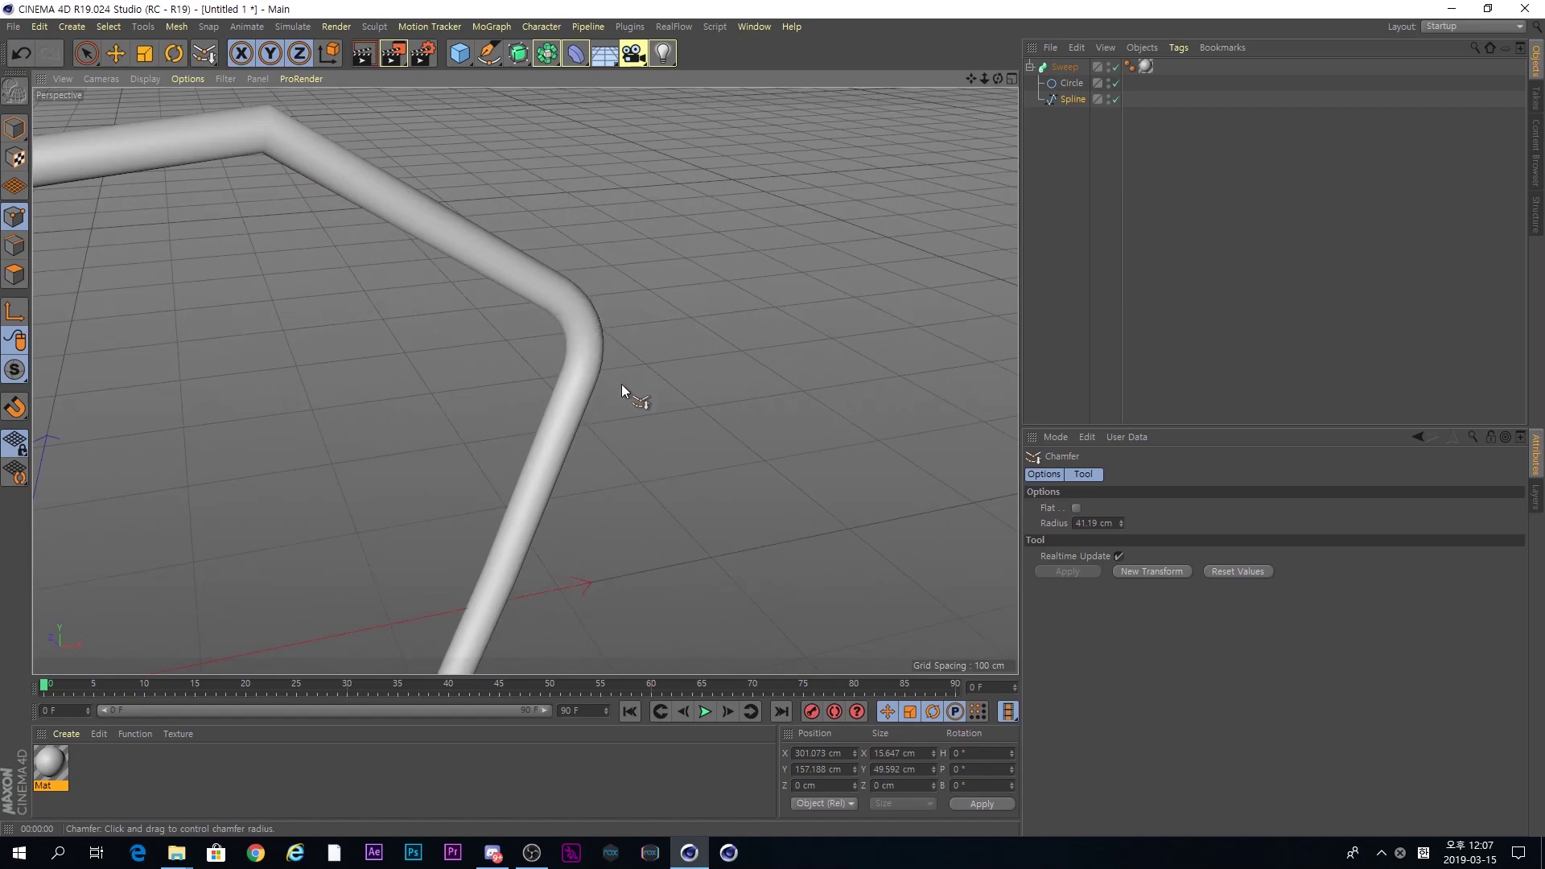
key("space")
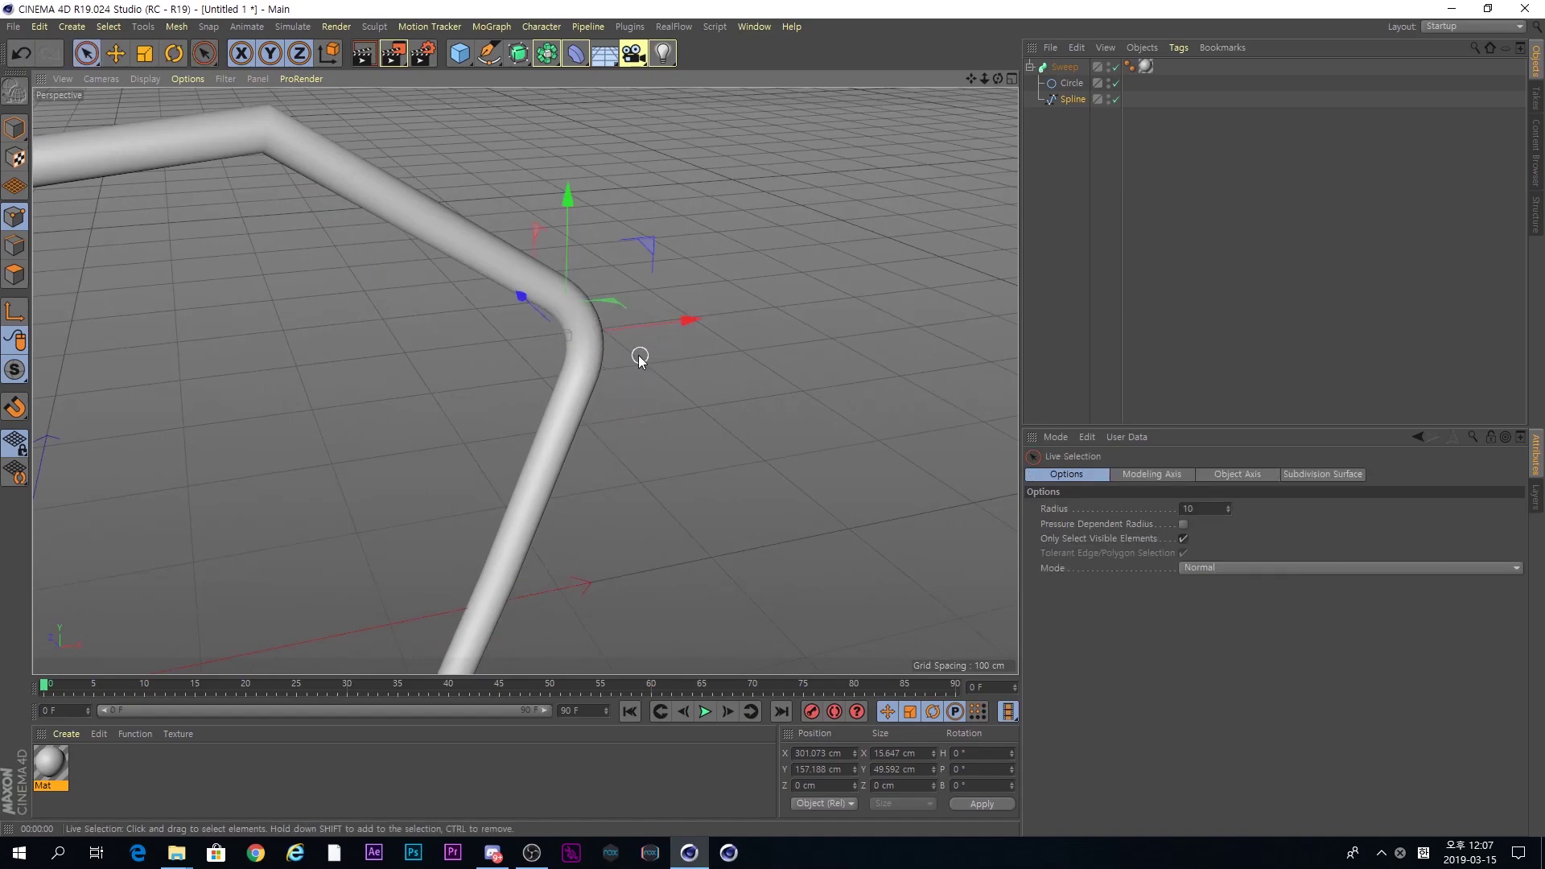
left_click(1045, 178)
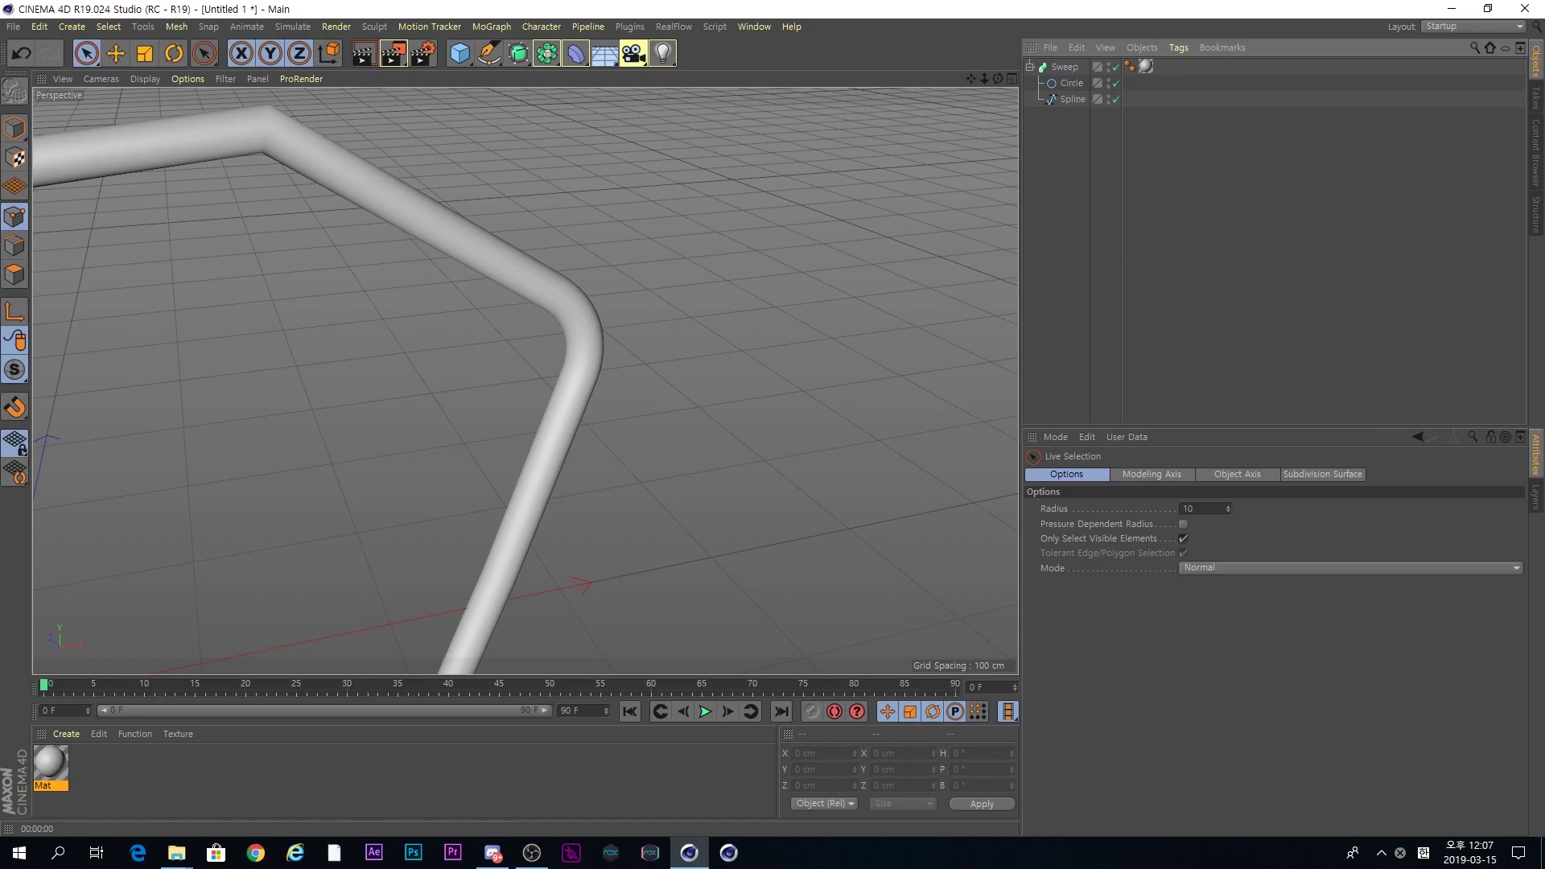
Step: Select the Sweep and display the whole tube with Gouraud Shading (Lines)
left_click(1064, 68)
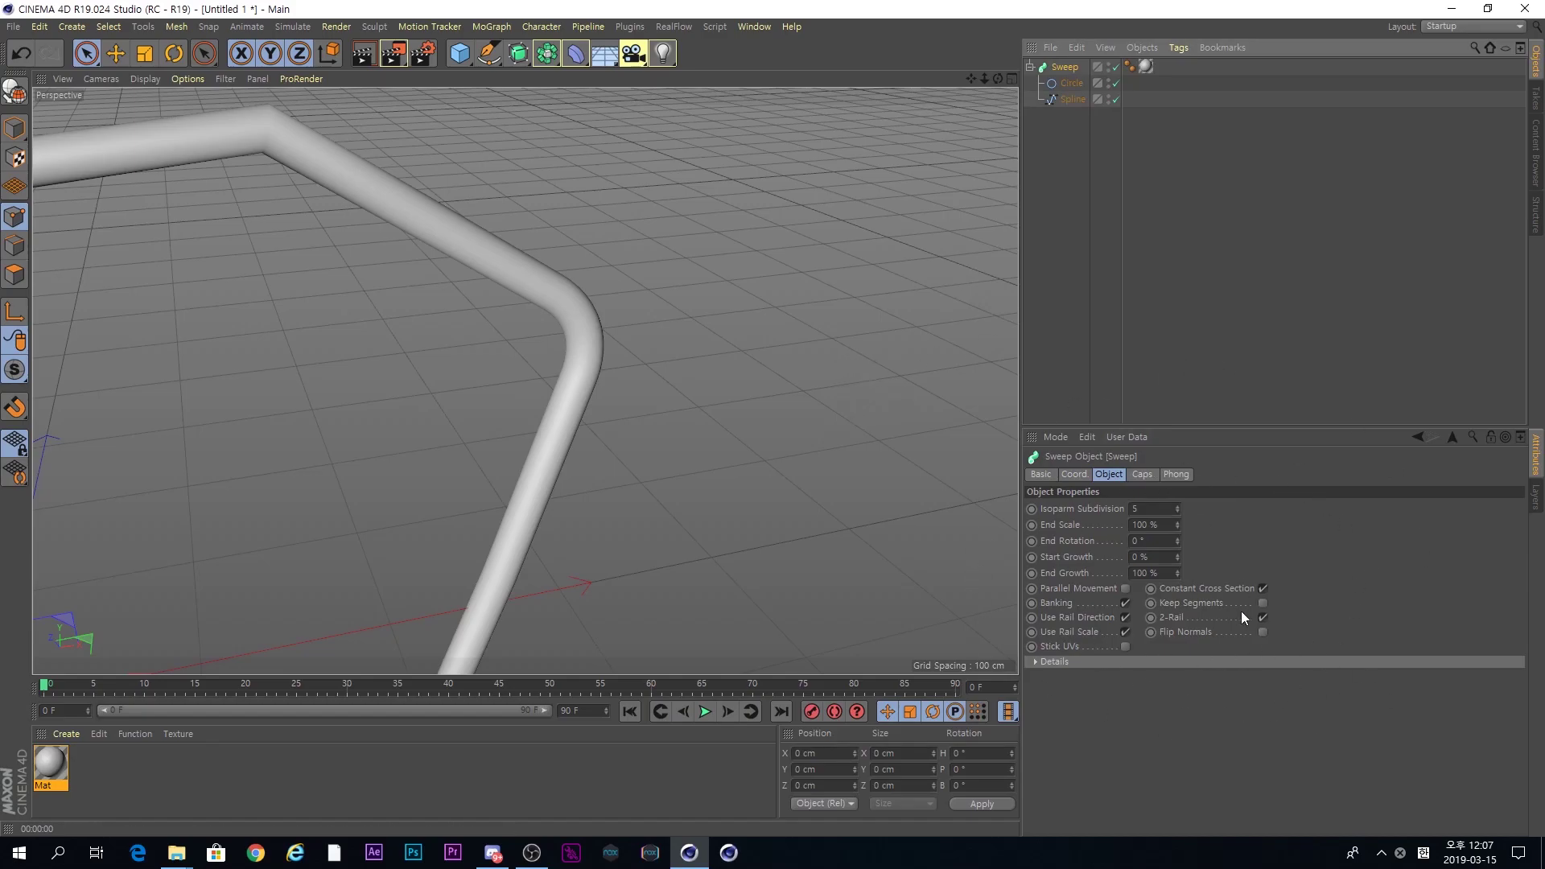
scroll(313, 444, "down", 3)
middle_click_drag(242, 408, 675, 285, "alt")
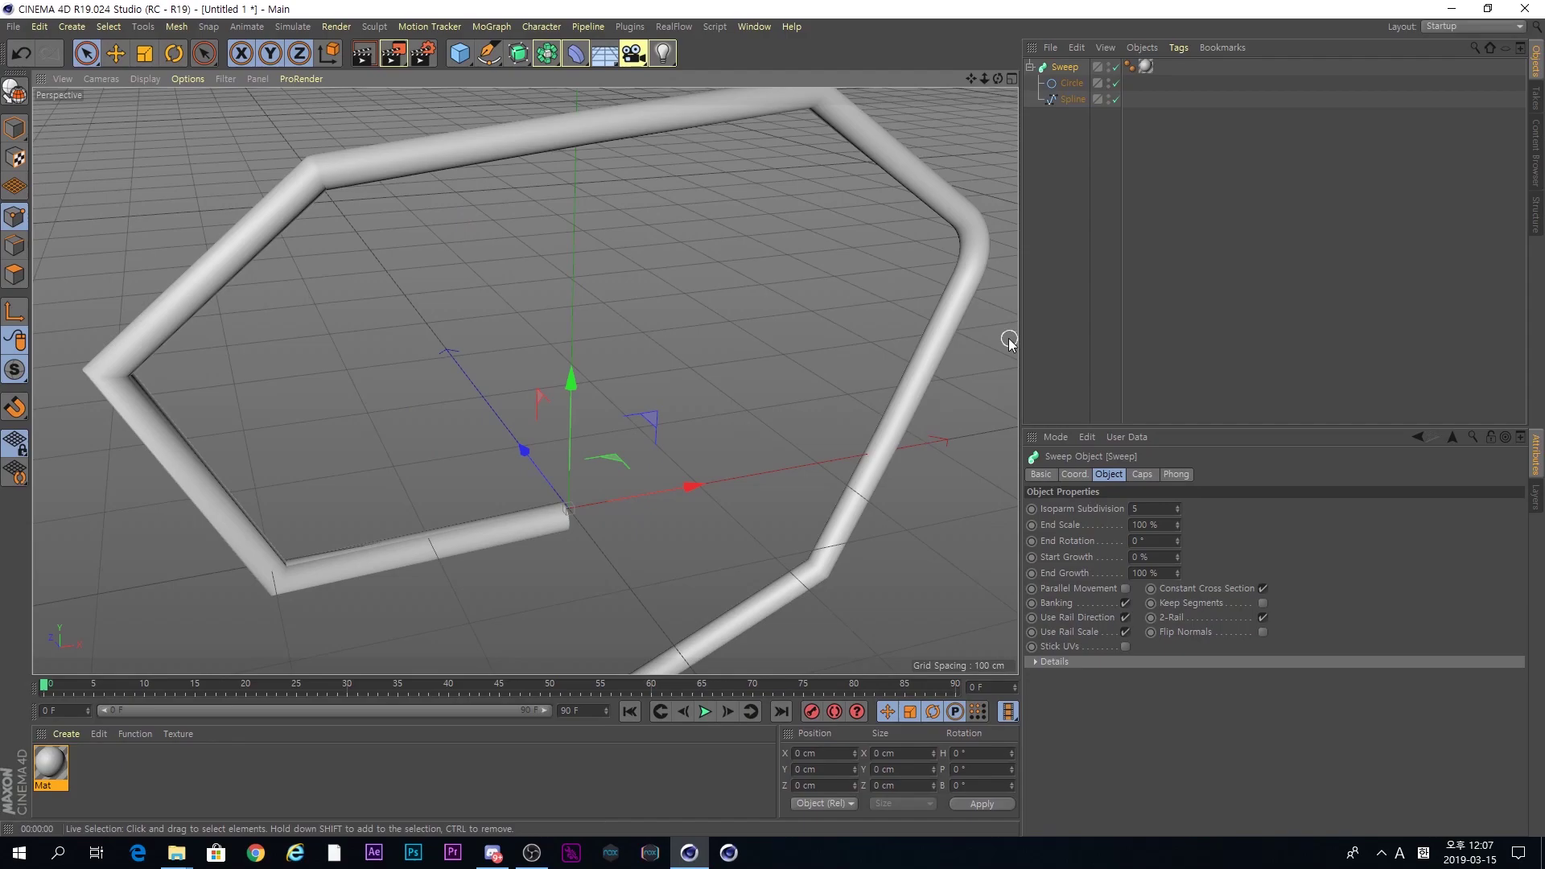
mouse_move(643, 366)
left_mouse_down("alt")
mouse_move(635, 317)
mouse_move(645, 376)
left_mouse_up("alt")
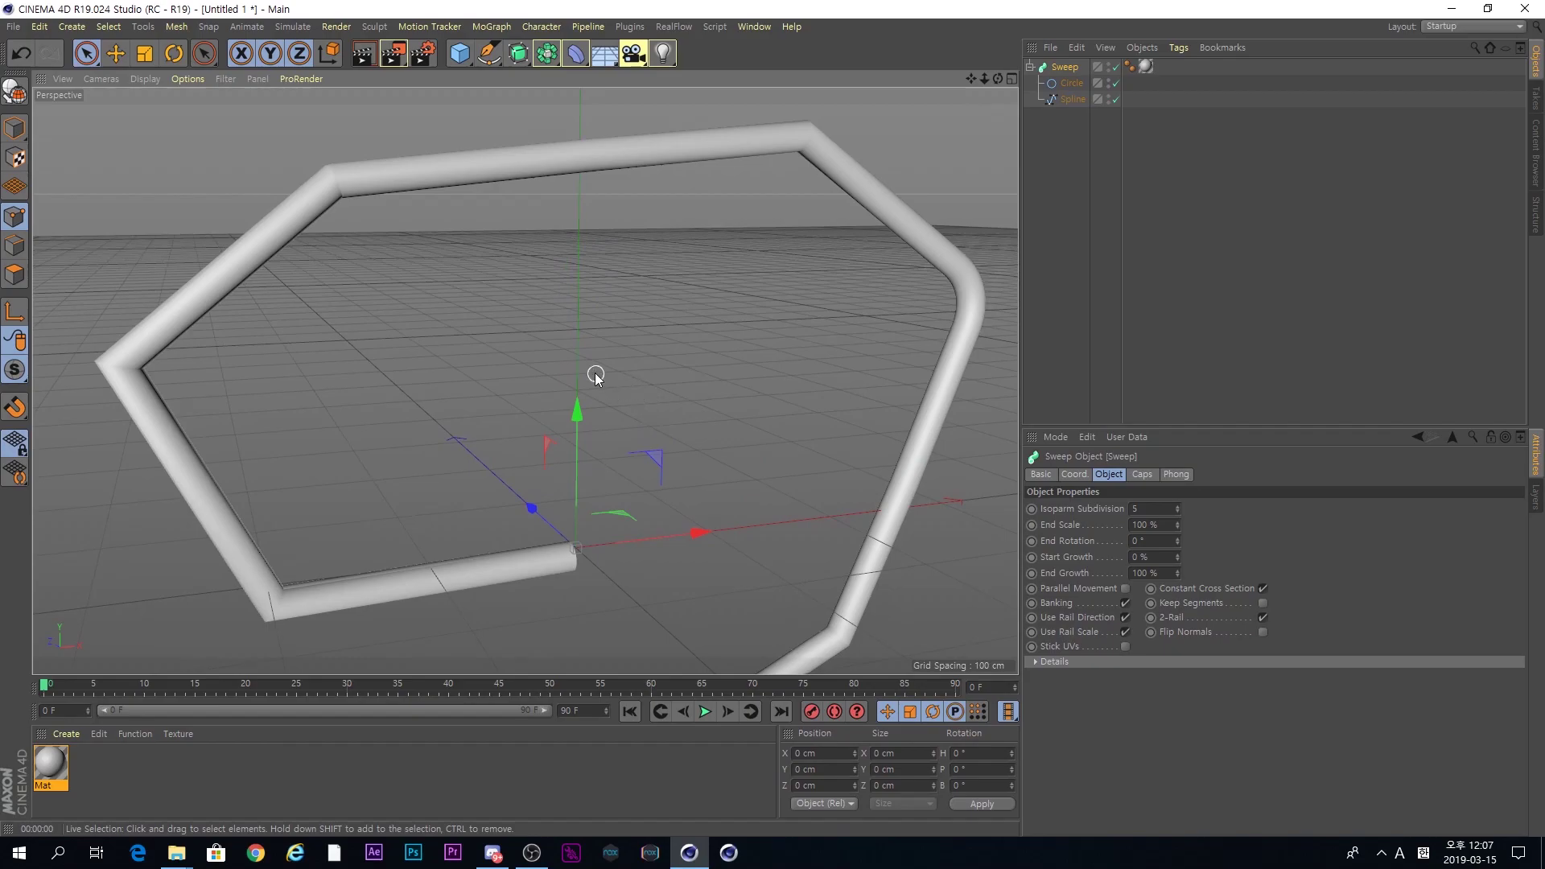
left_click(152, 79)
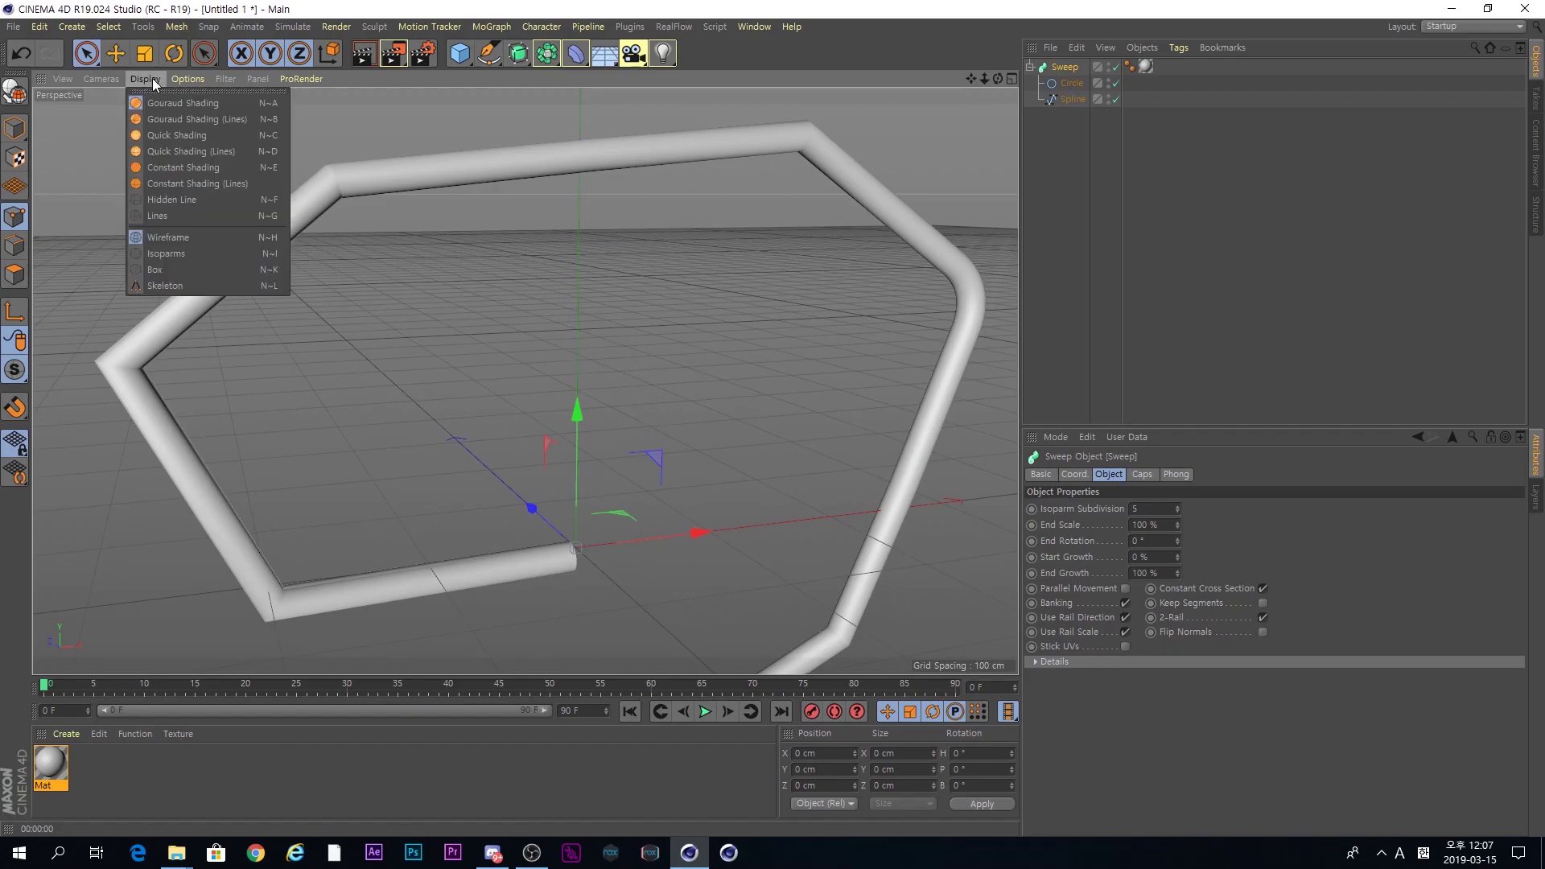
left_click(177, 120)
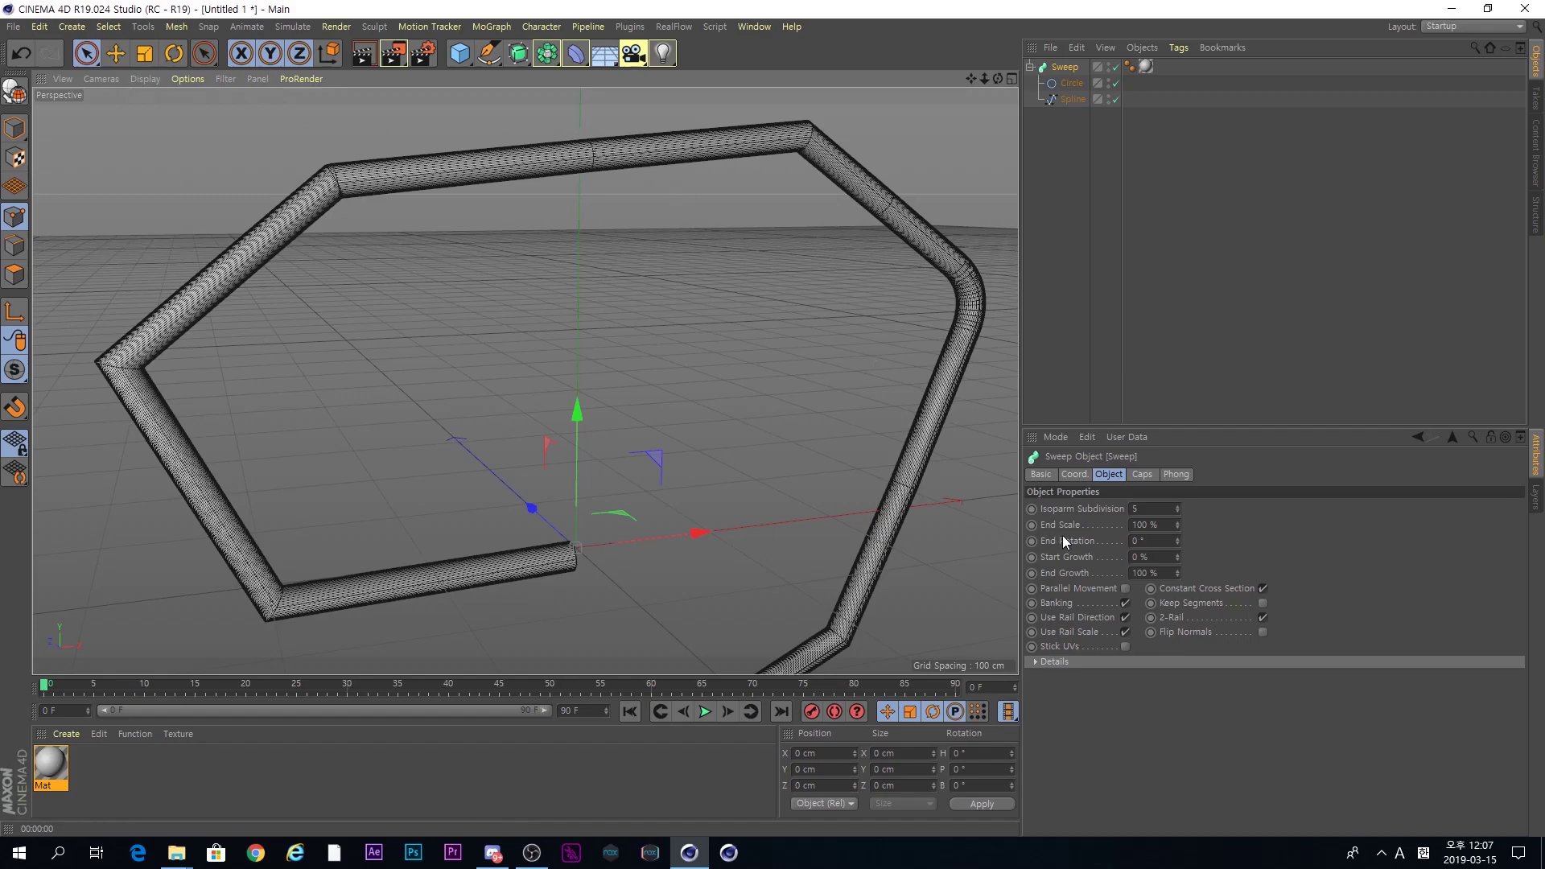
Step: Raise the Sweep's Isoparm Subdivision to 19 and inspect the tube's mesh lines up close
left_click(1176, 507)
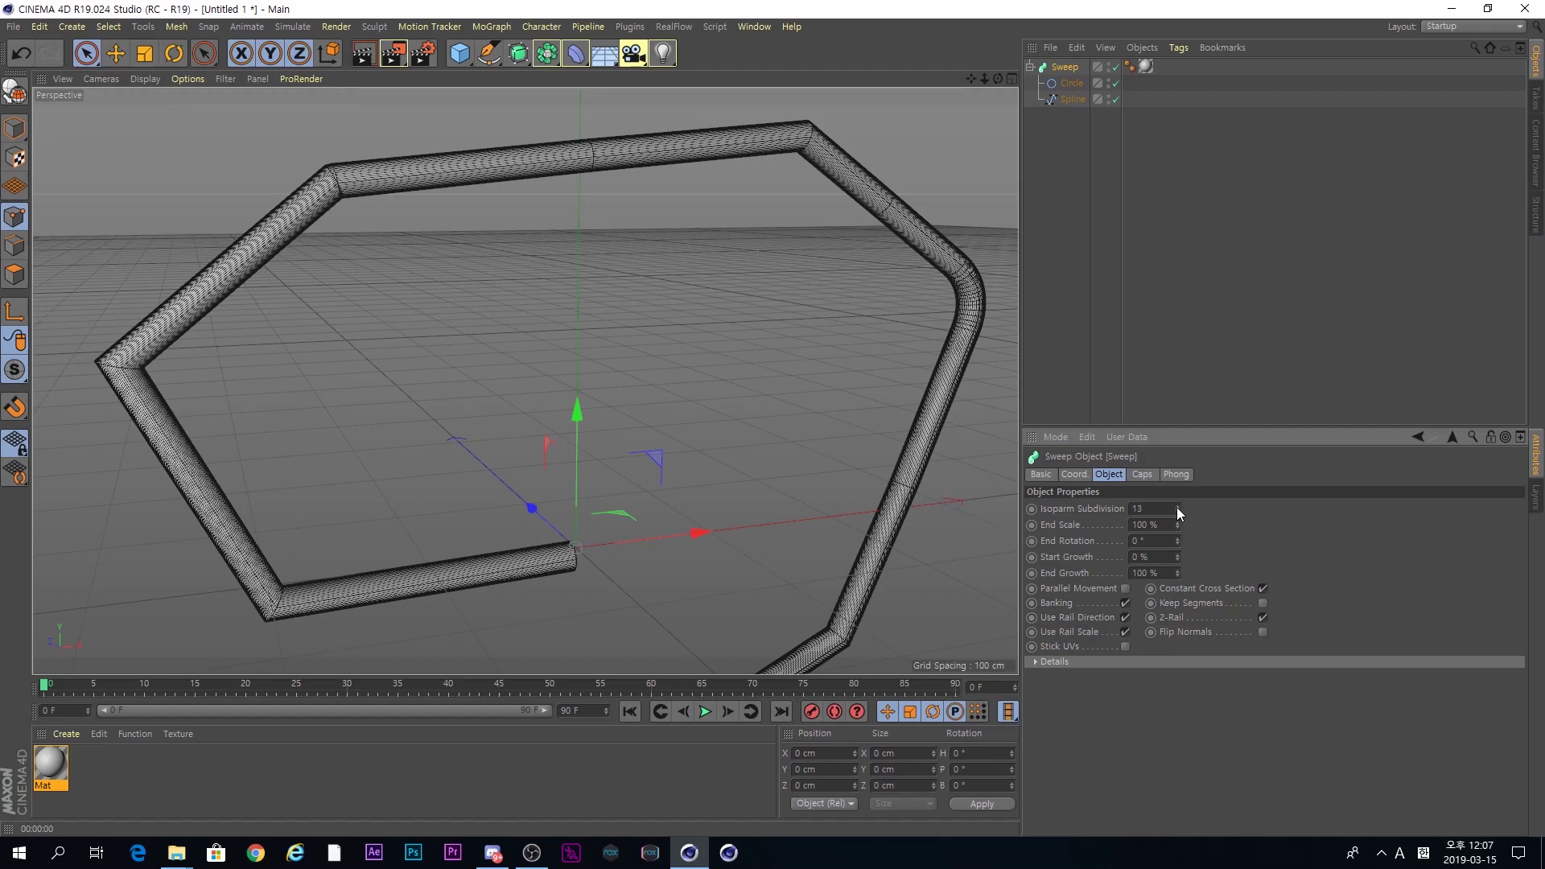
left_click(1176, 507)
scroll(943, 432, "up", 6)
scroll(943, 423, "up", 3)
left_click(1176, 507)
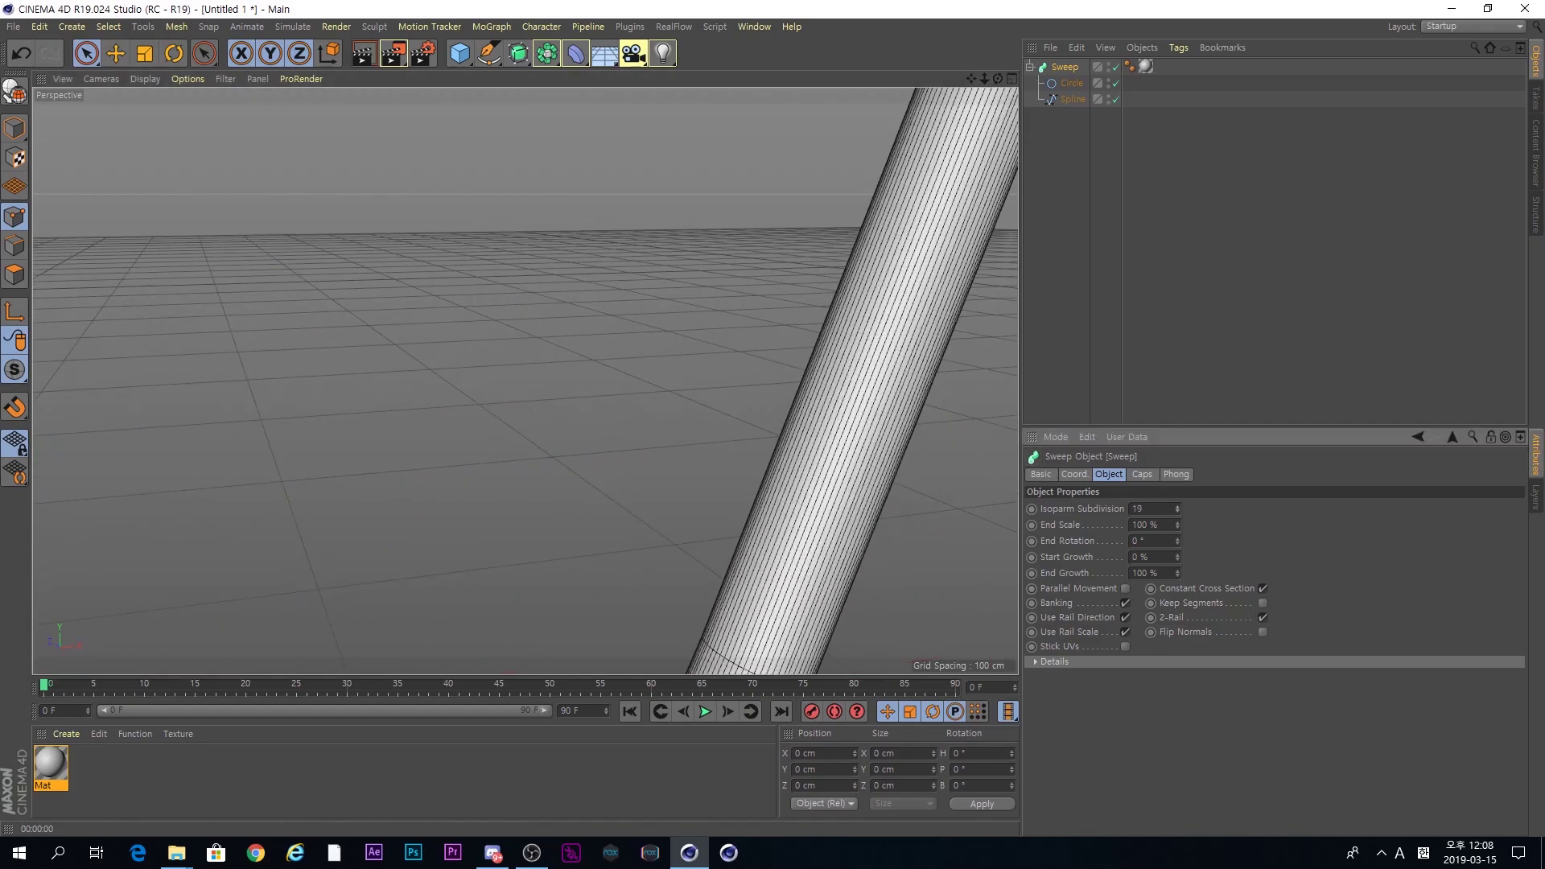
Step: Set the Sweep's Isoparm Subdivision back to 5 and bring the tube back into view
left_click_drag(1164, 509, 1110, 512)
type("5")
scroll(673, 523, "down", 5)
scroll(685, 509, "down", 2)
middle_click_drag(465, 546, 751, 516, "alt")
scroll(752, 517, "up", 1)
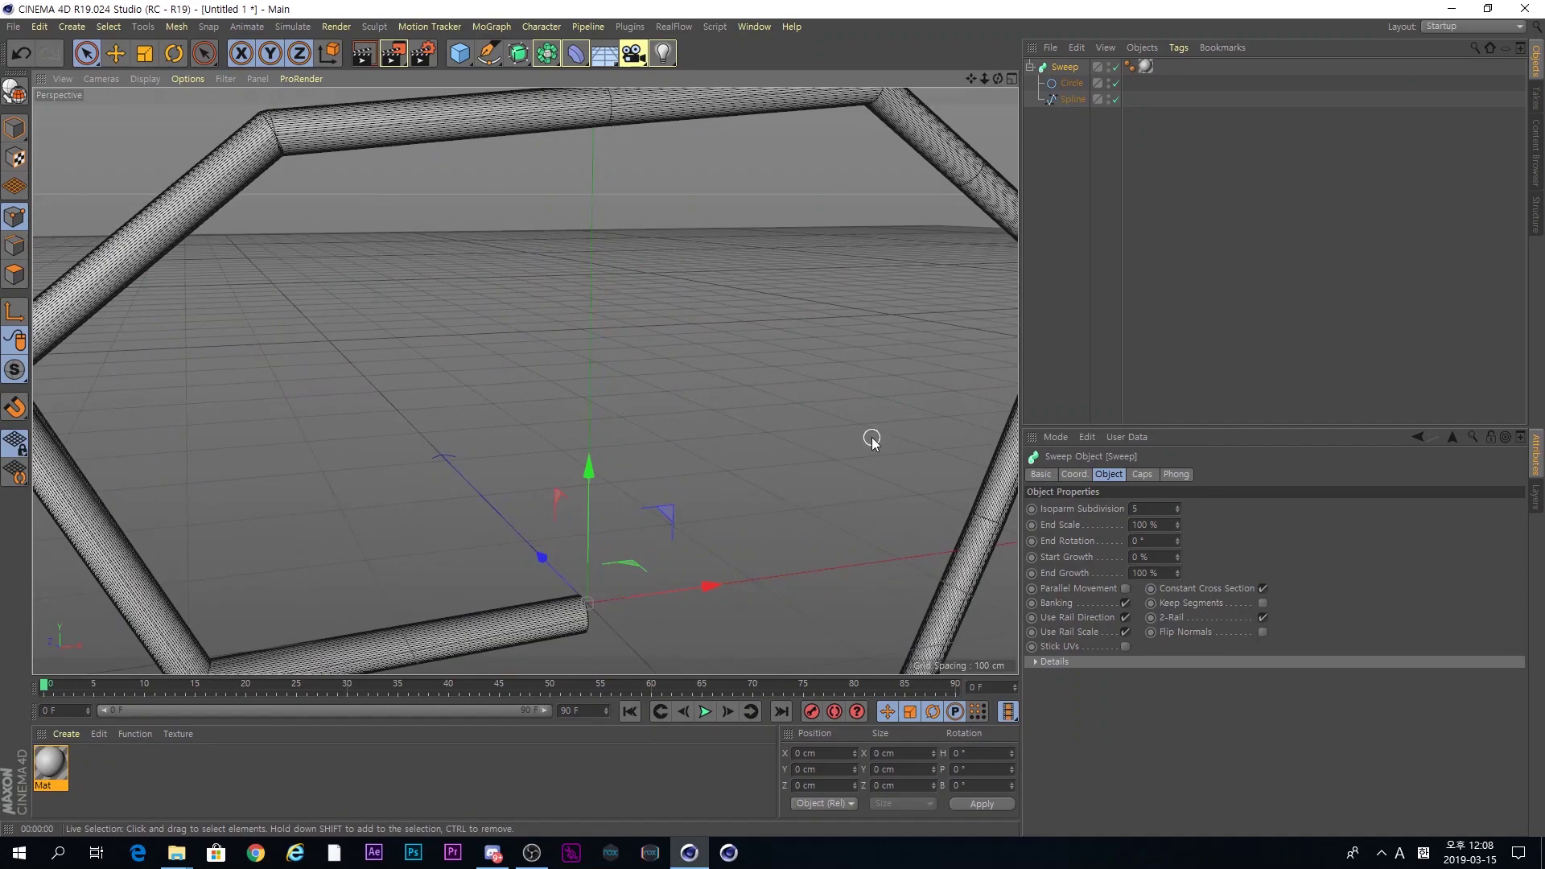
Step: Try another Isoparm Subdivision change while viewing the tube's open end, and undo it
scroll(871, 439, "down", 4)
scroll(821, 463, "up", 2)
left_click_drag(798, 435, 497, 495, "alt")
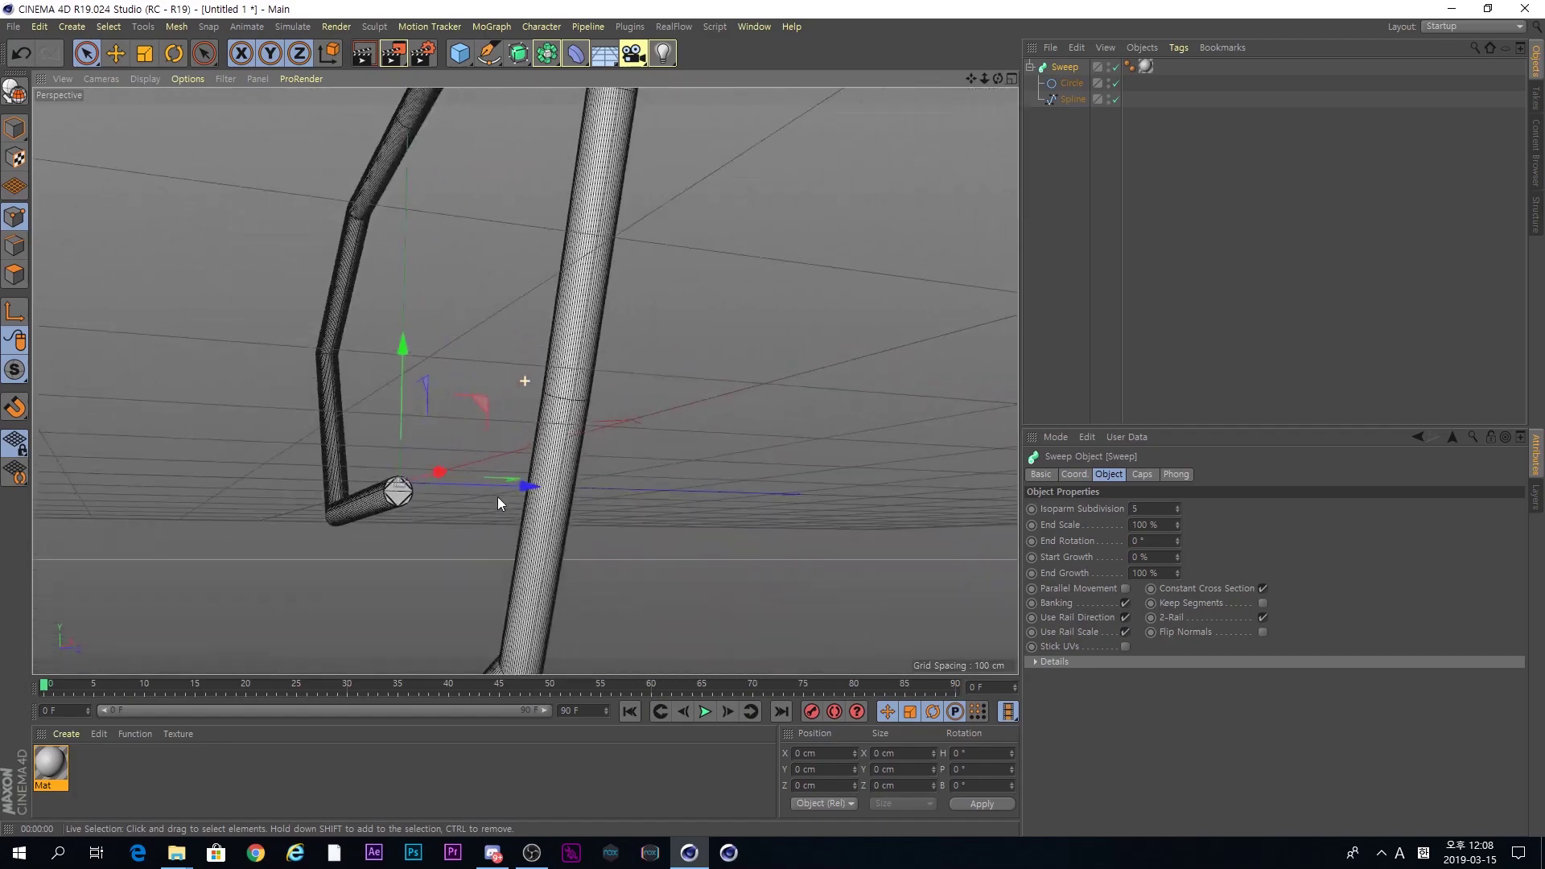
left_click(1178, 506)
key("ctrl+z")
scroll(409, 327, "down", 3)
left_click_drag(409, 327, 700, 434, "alt")
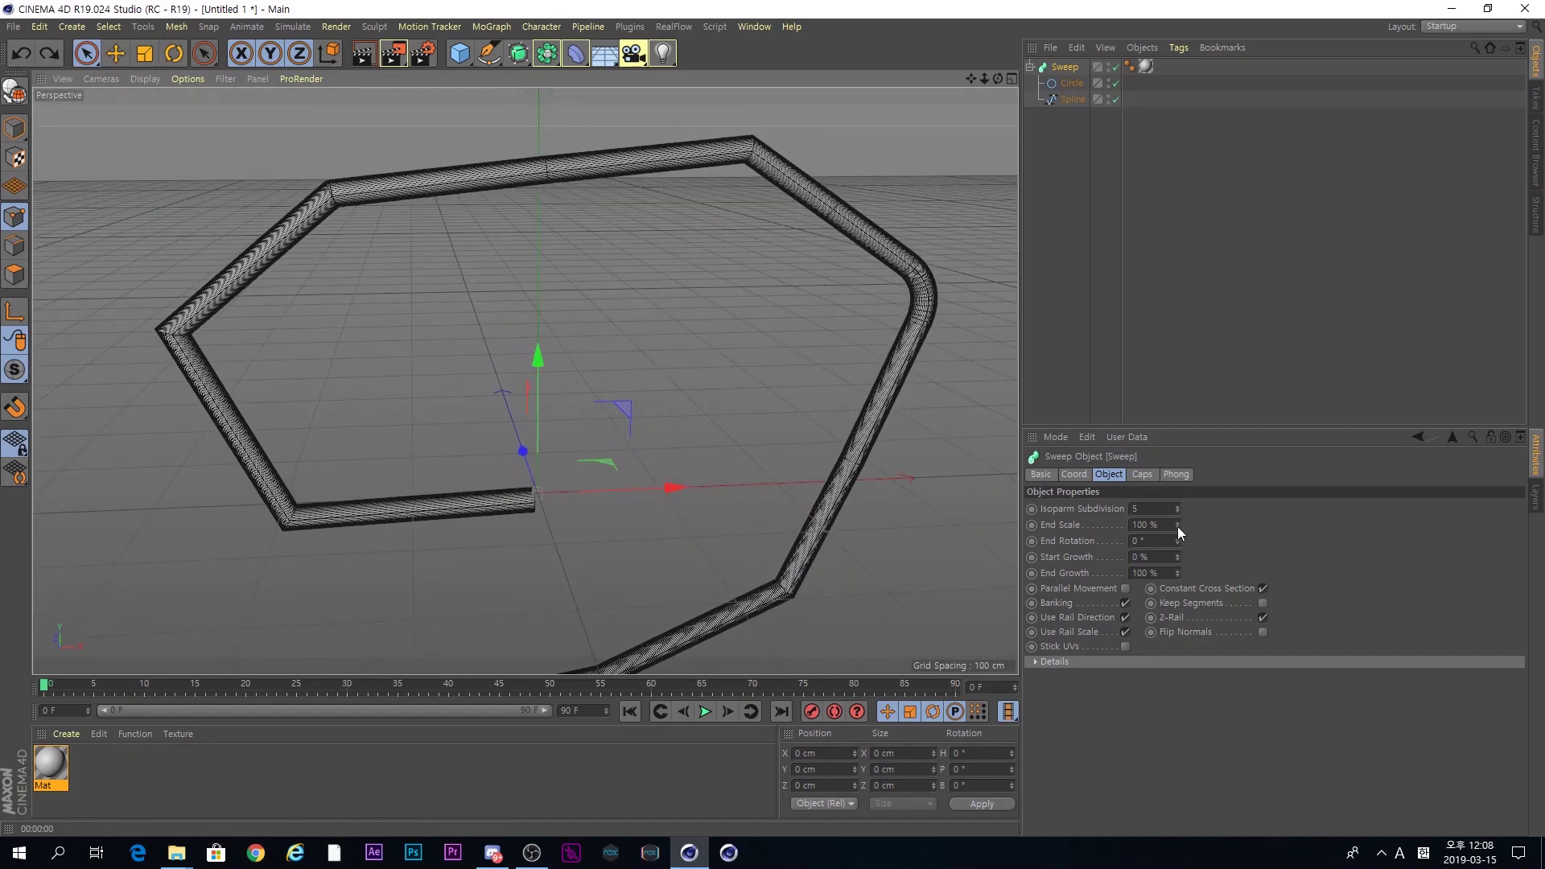
Step: Set the Sweep's End Scale to 0% and inspect the tip at the tube's far end
left_click_drag(1177, 529, 1034, 528)
type("0")
key("Return")
middle_click_drag(783, 542, 775, 401, "alt")
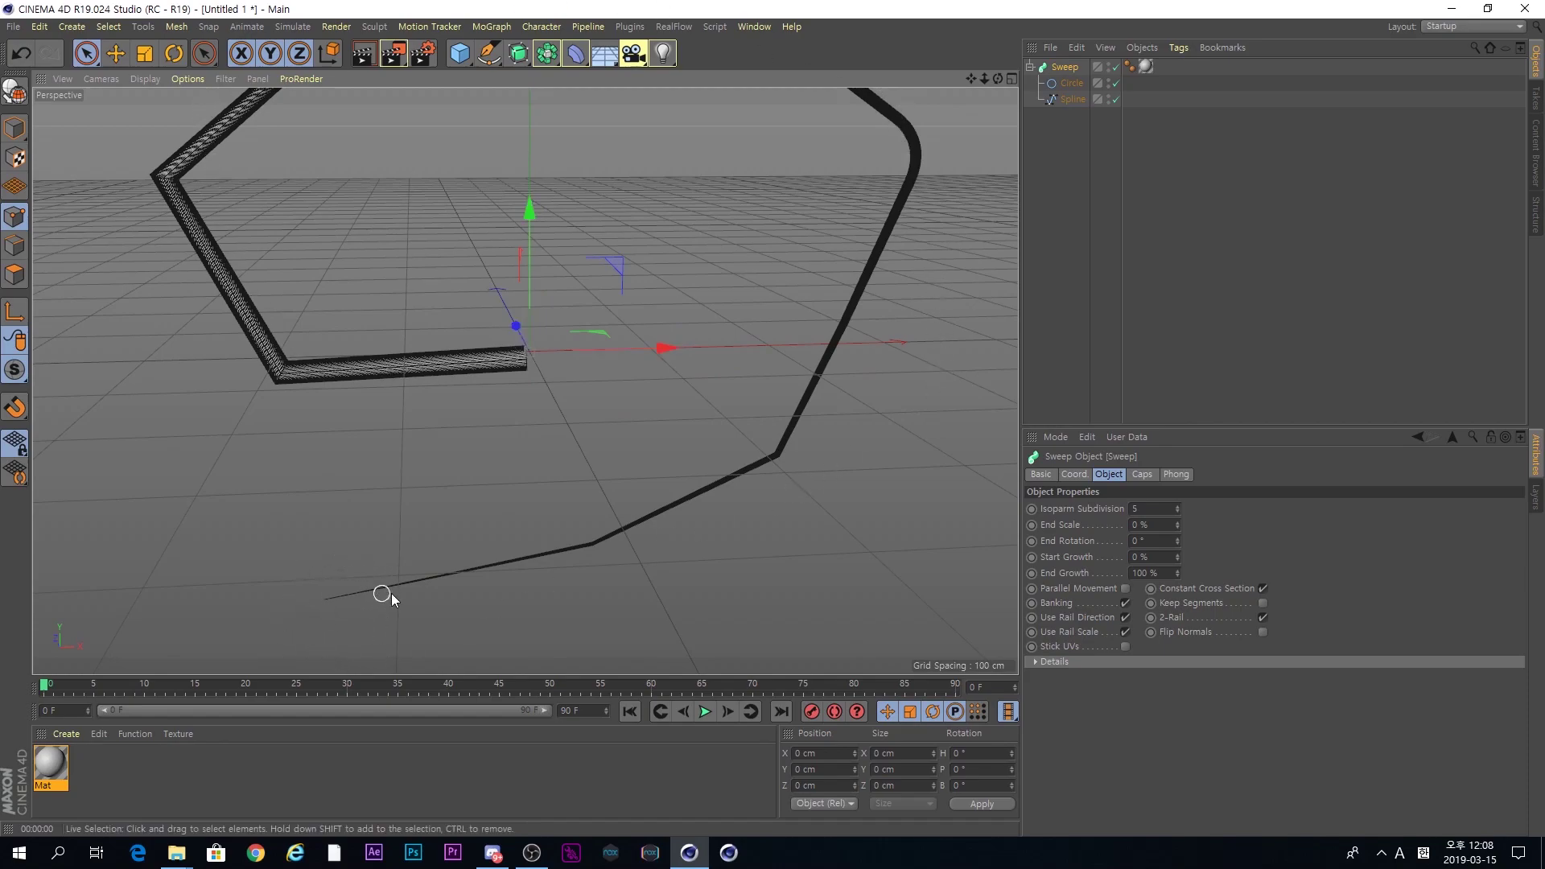
scroll(346, 611, "up", 10)
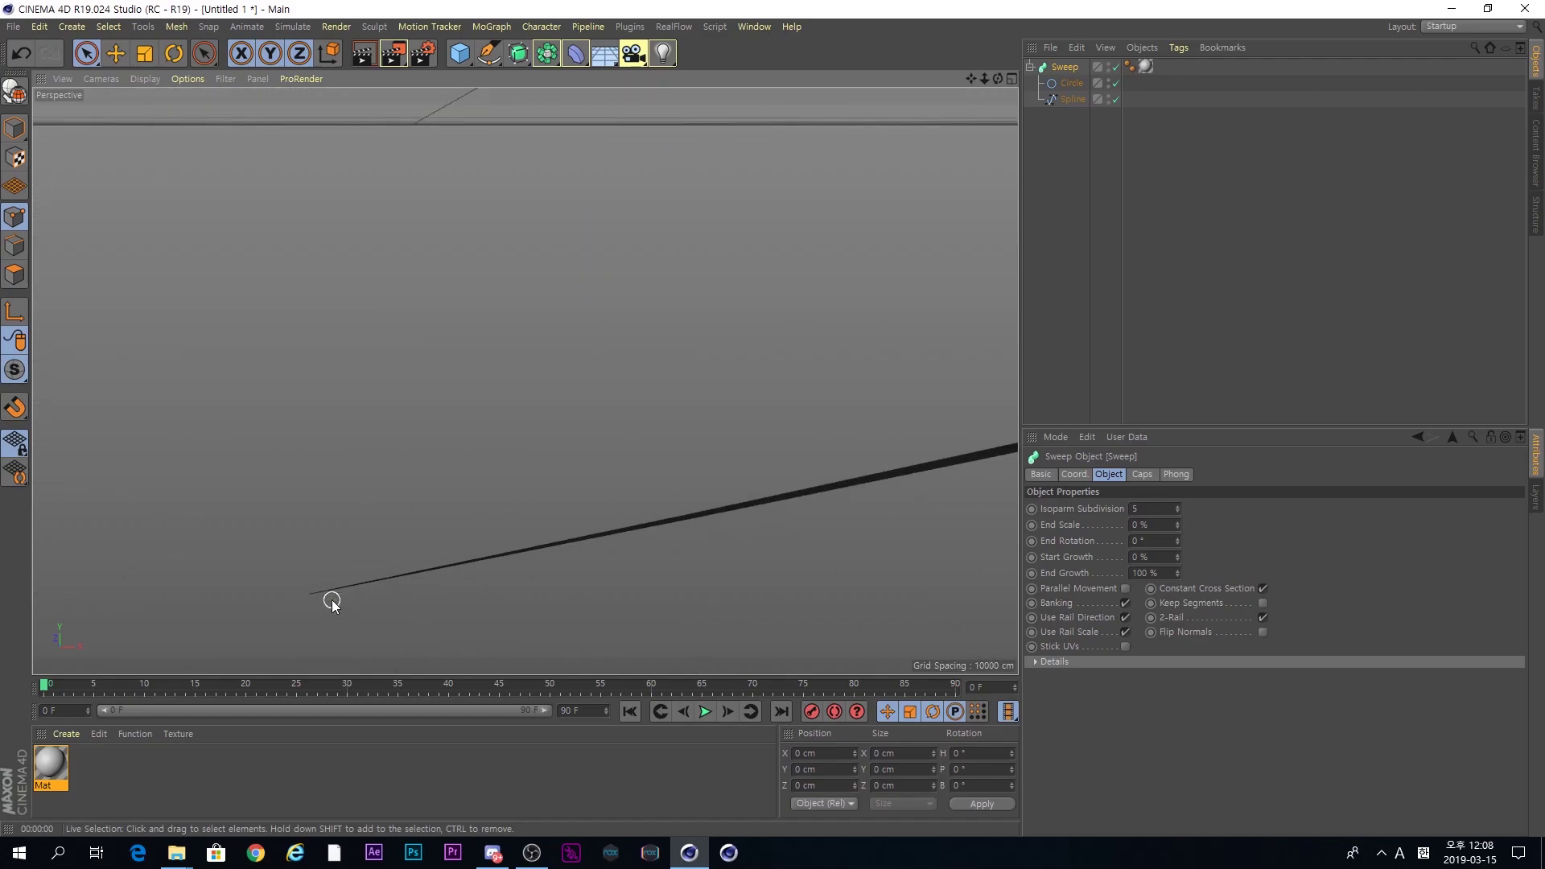
scroll(332, 604, "down", 10)
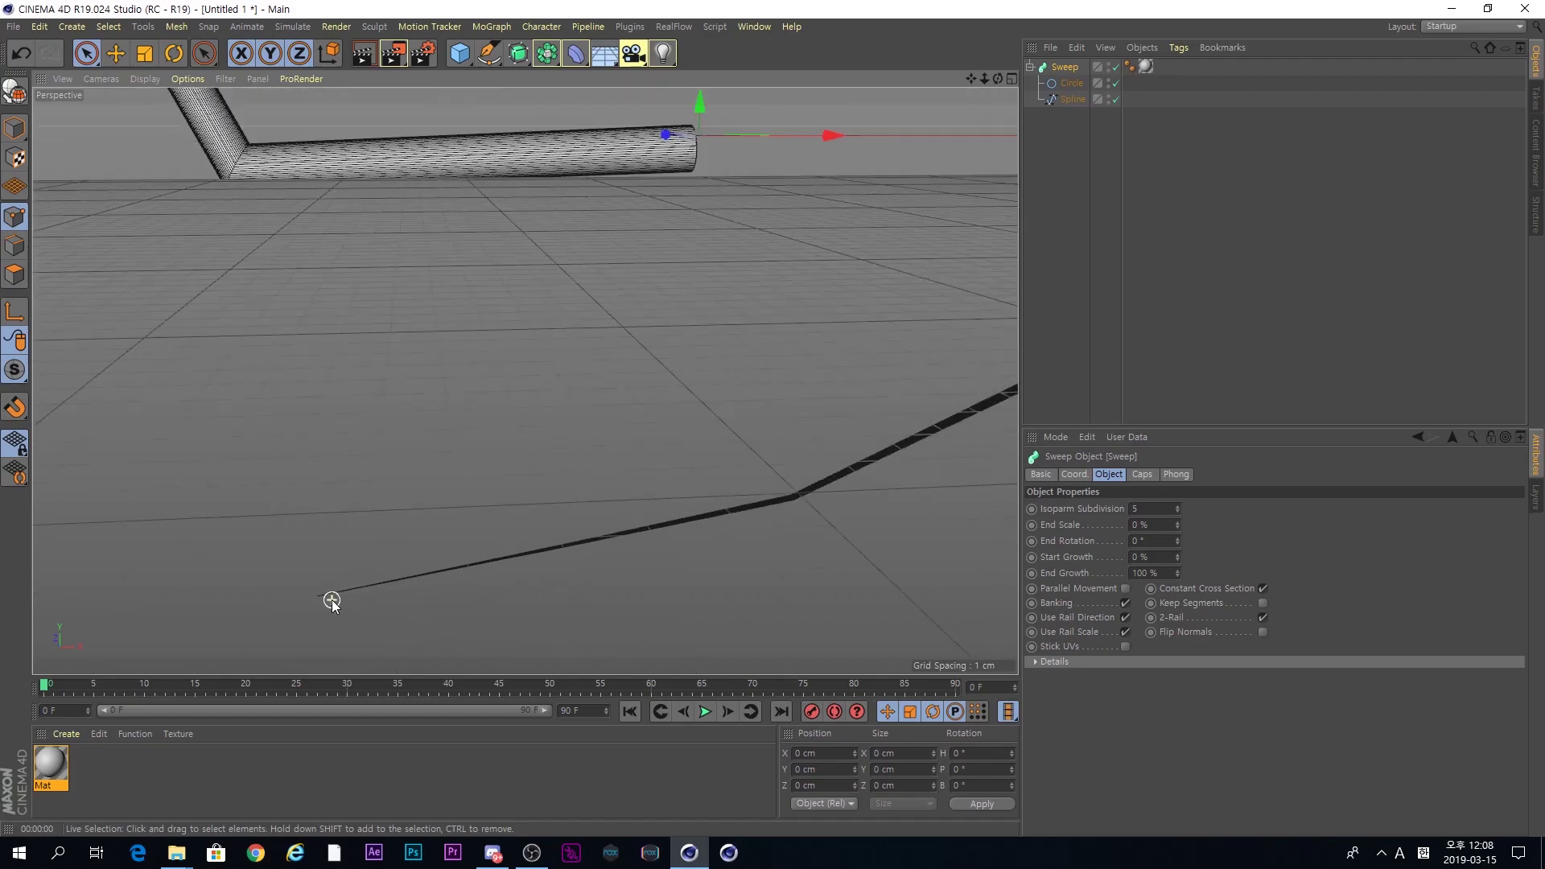
Step: Restore the Sweep's End Scale to 100%
left_click(1138, 525)
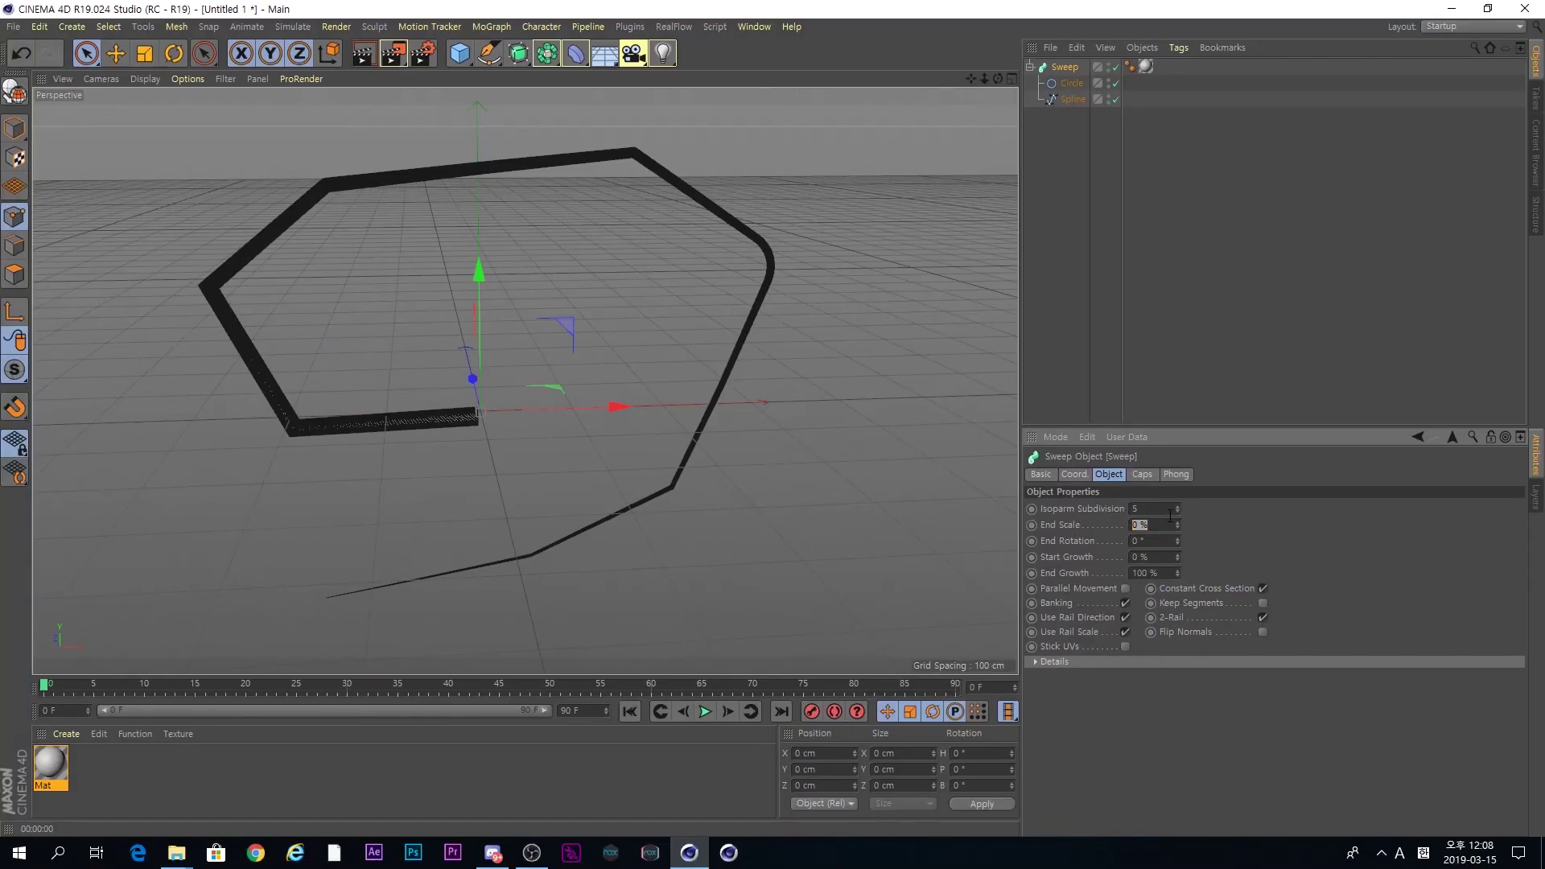
key("Return")
key("Tab")
type("100")
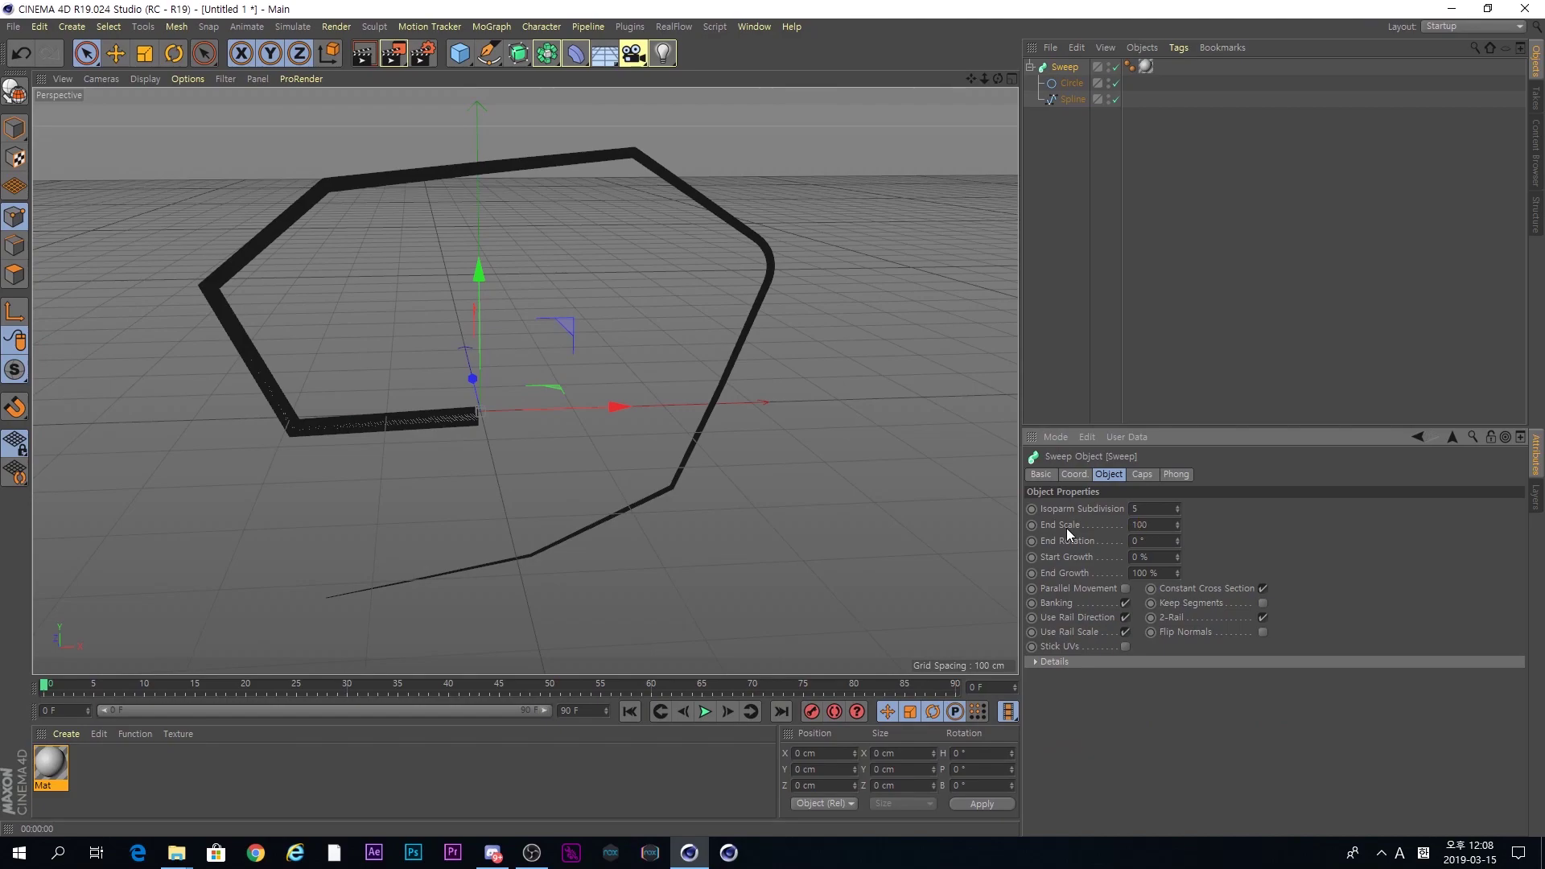
key("Return")
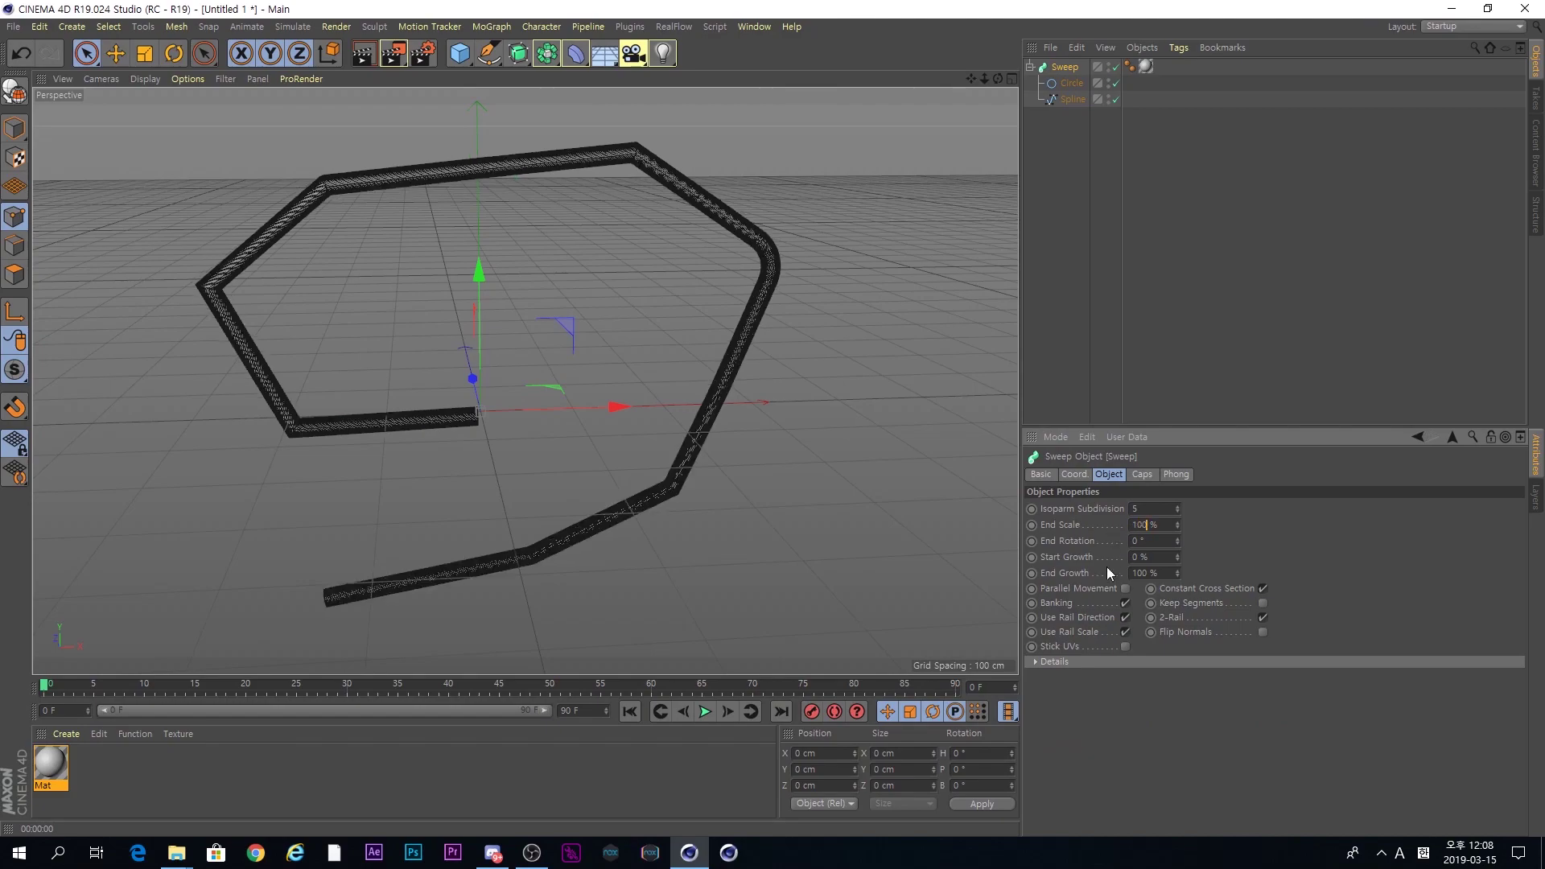
Step: Raise the Sweep's End Rotation to 118° and inspect the cap at the tube's far end
double_click(1136, 541)
left_click(1171, 543)
left_click_drag(1175, 538, 1176, 537)
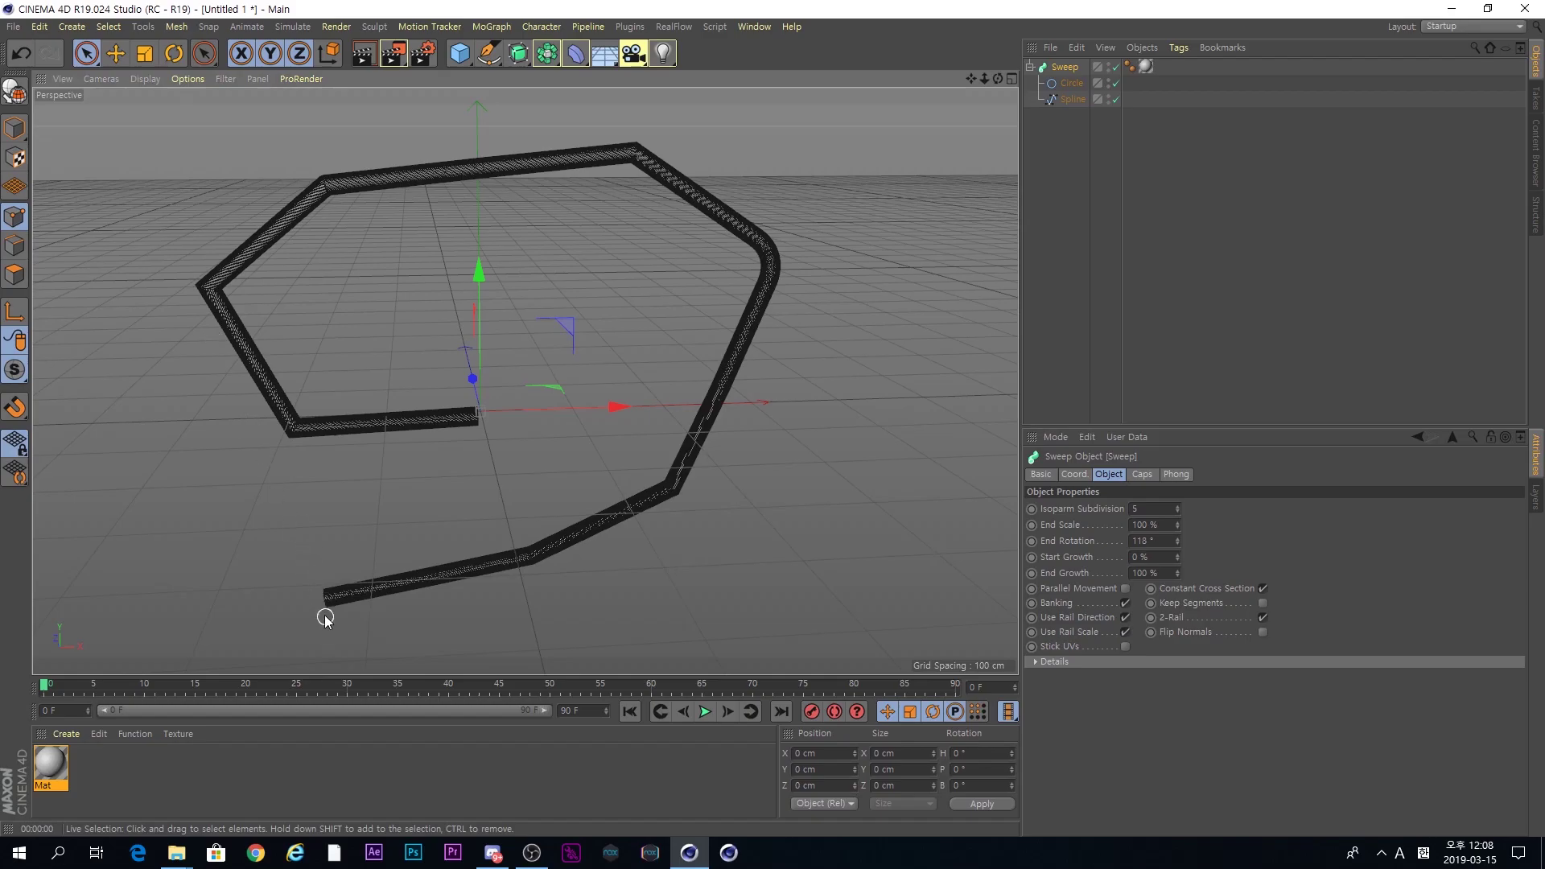
scroll(322, 607, "up", 10)
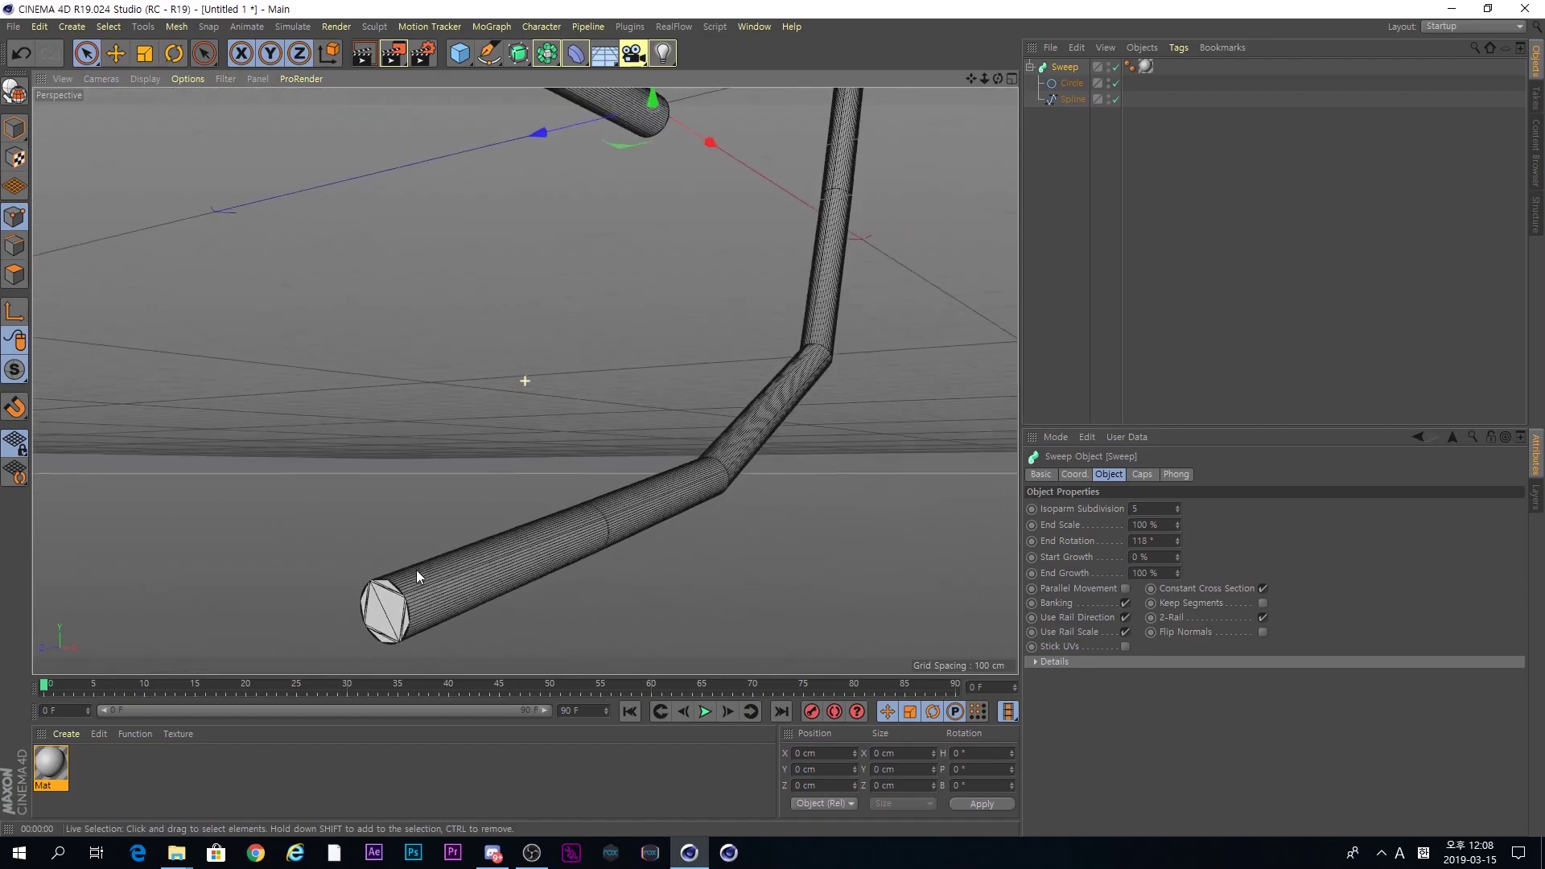
left_click_drag(417, 570, 473, 565, "alt")
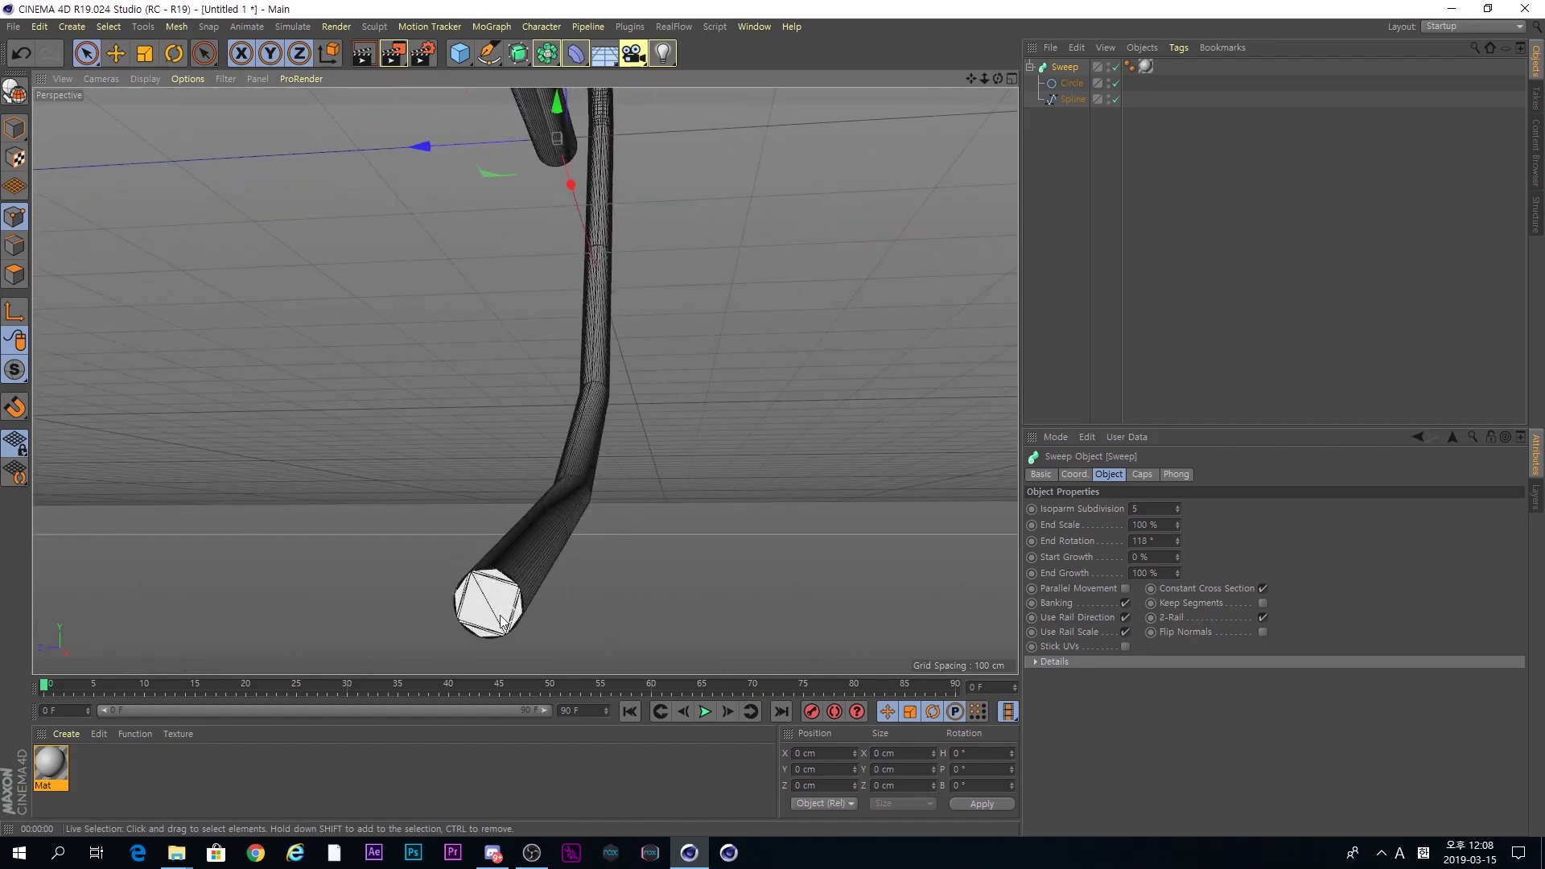
Step: Compare the end cap with the Sweep's End Rotation set to 0° and to 30°
left_click(1141, 541)
type("0")
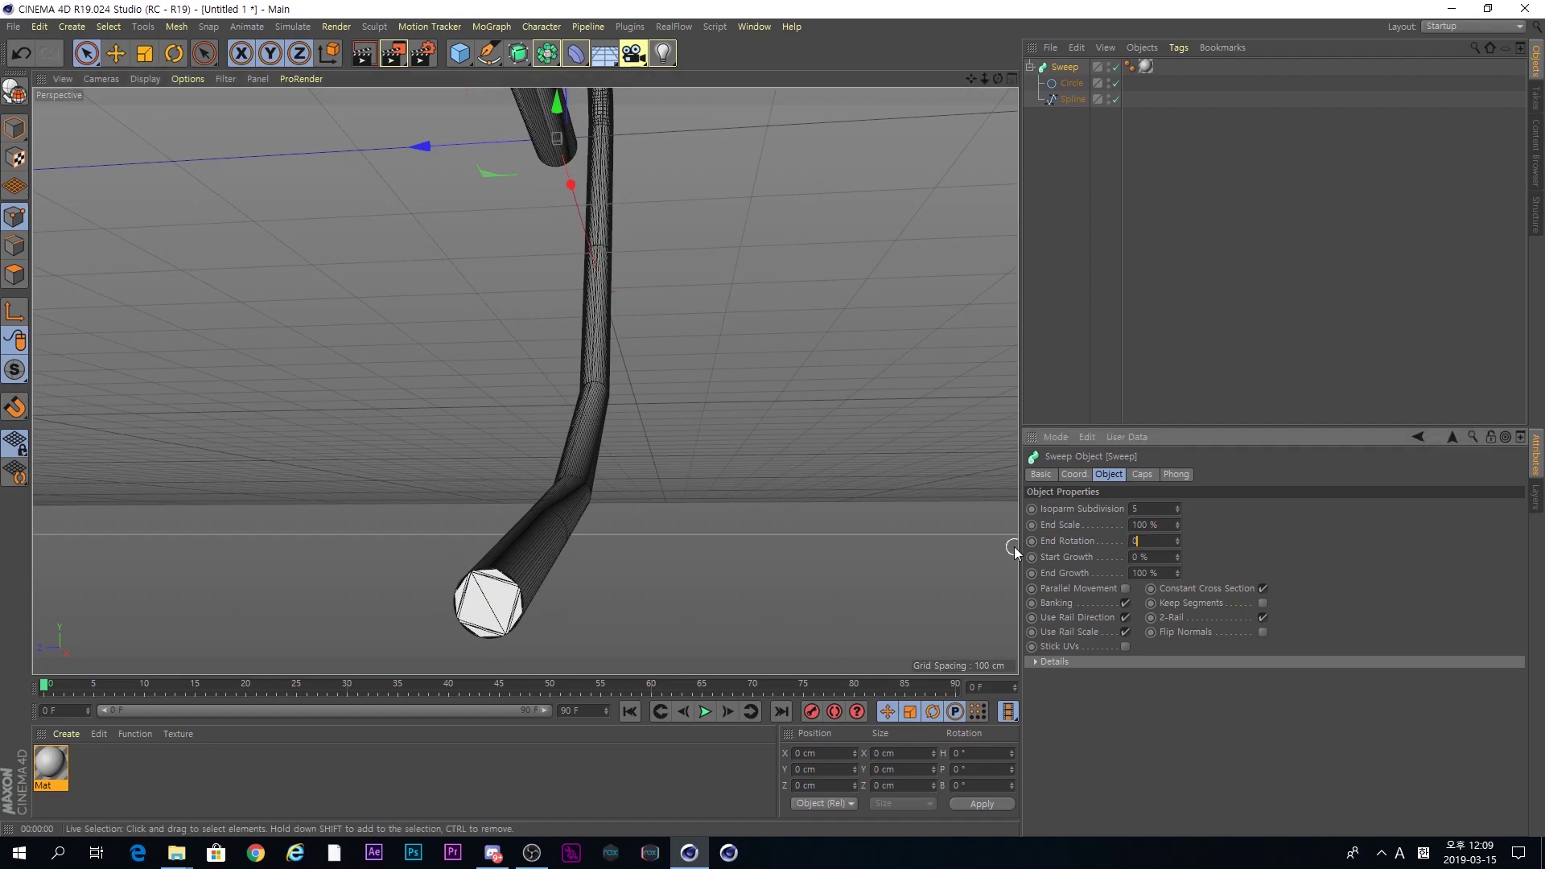
key("Return")
left_click(1137, 541)
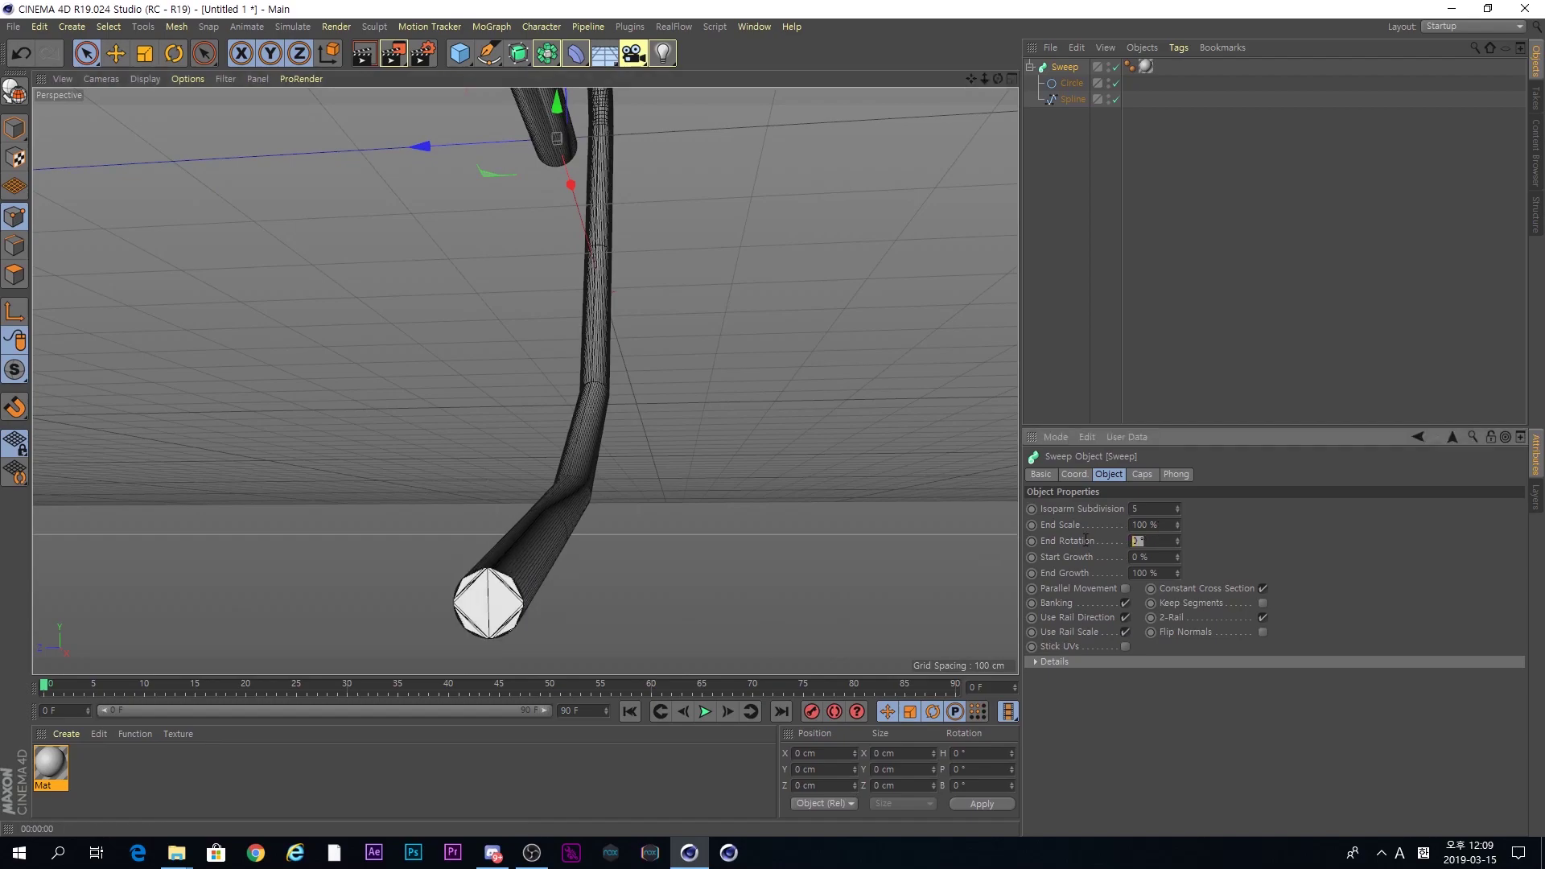
type("30")
key("Return")
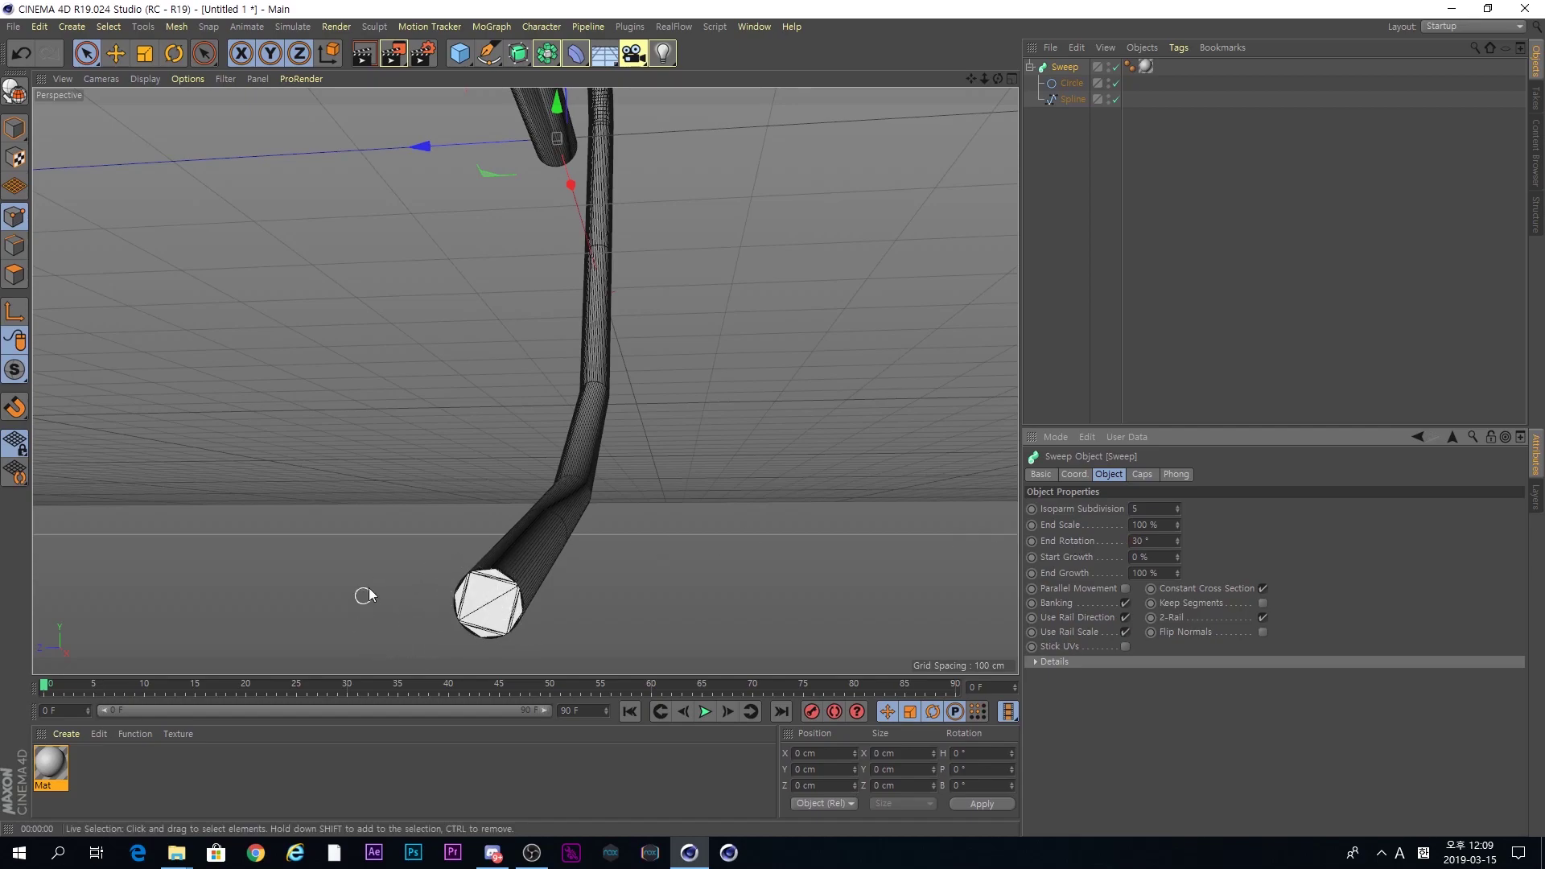
Step: Return the Sweep's End Rotation to 0°
left_click(1138, 541)
type("0")
key("Return")
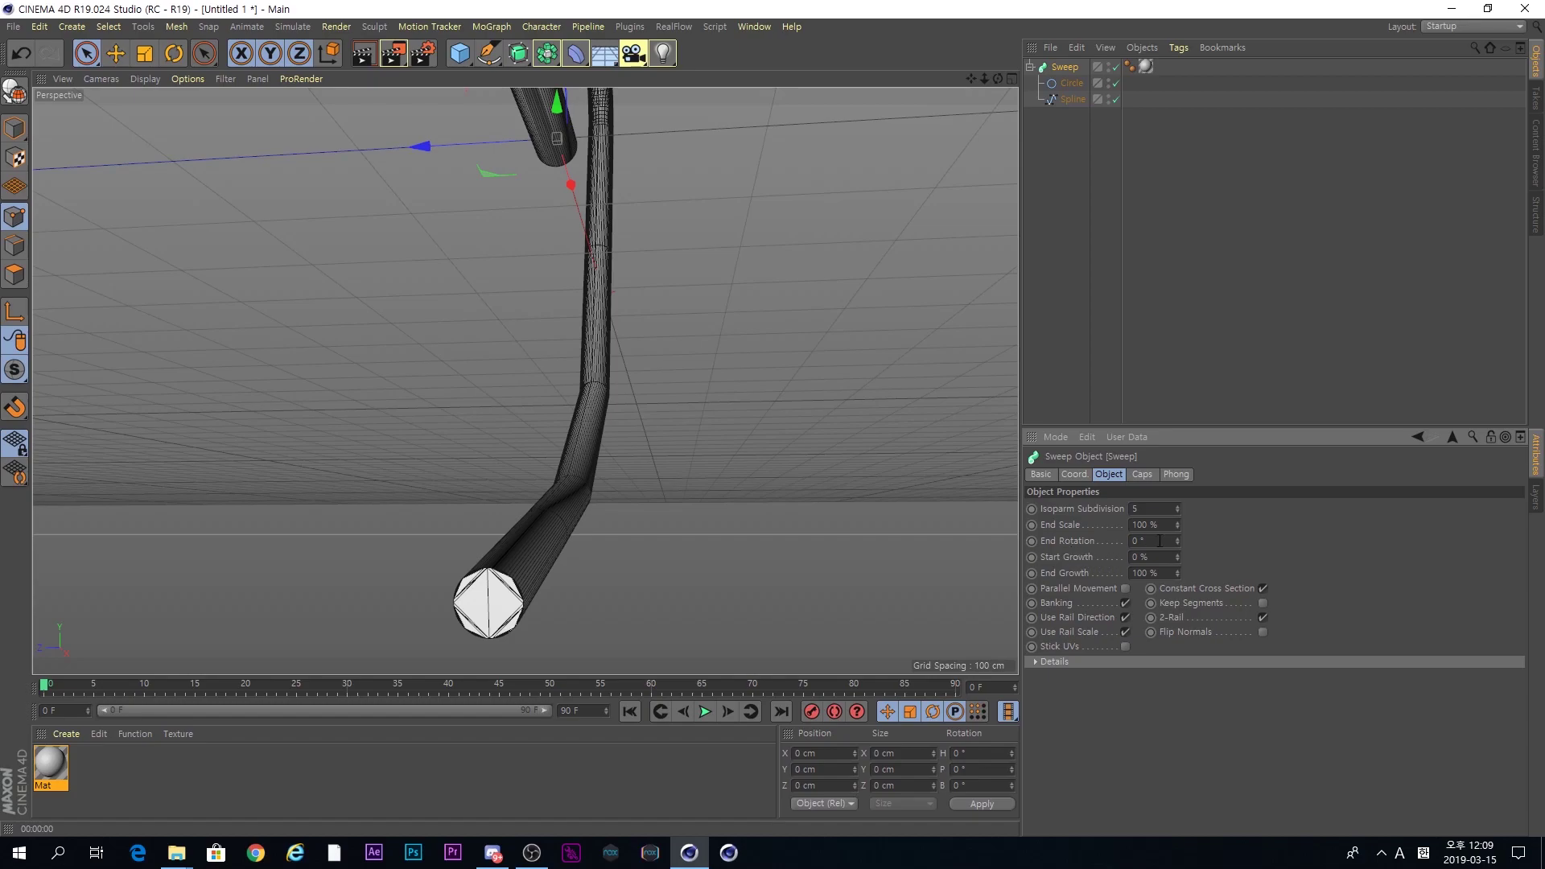
Step: Try a Start Growth of 8% on the Sweep and reset it to 0%
mouse_move(665, 348)
left_mouse_down("alt")
mouse_move(619, 374)
mouse_move(600, 335)
mouse_move(620, 283)
mouse_move(563, 528)
mouse_move(643, 494)
mouse_move(665, 552)
mouse_move(925, 548)
left_mouse_up("alt")
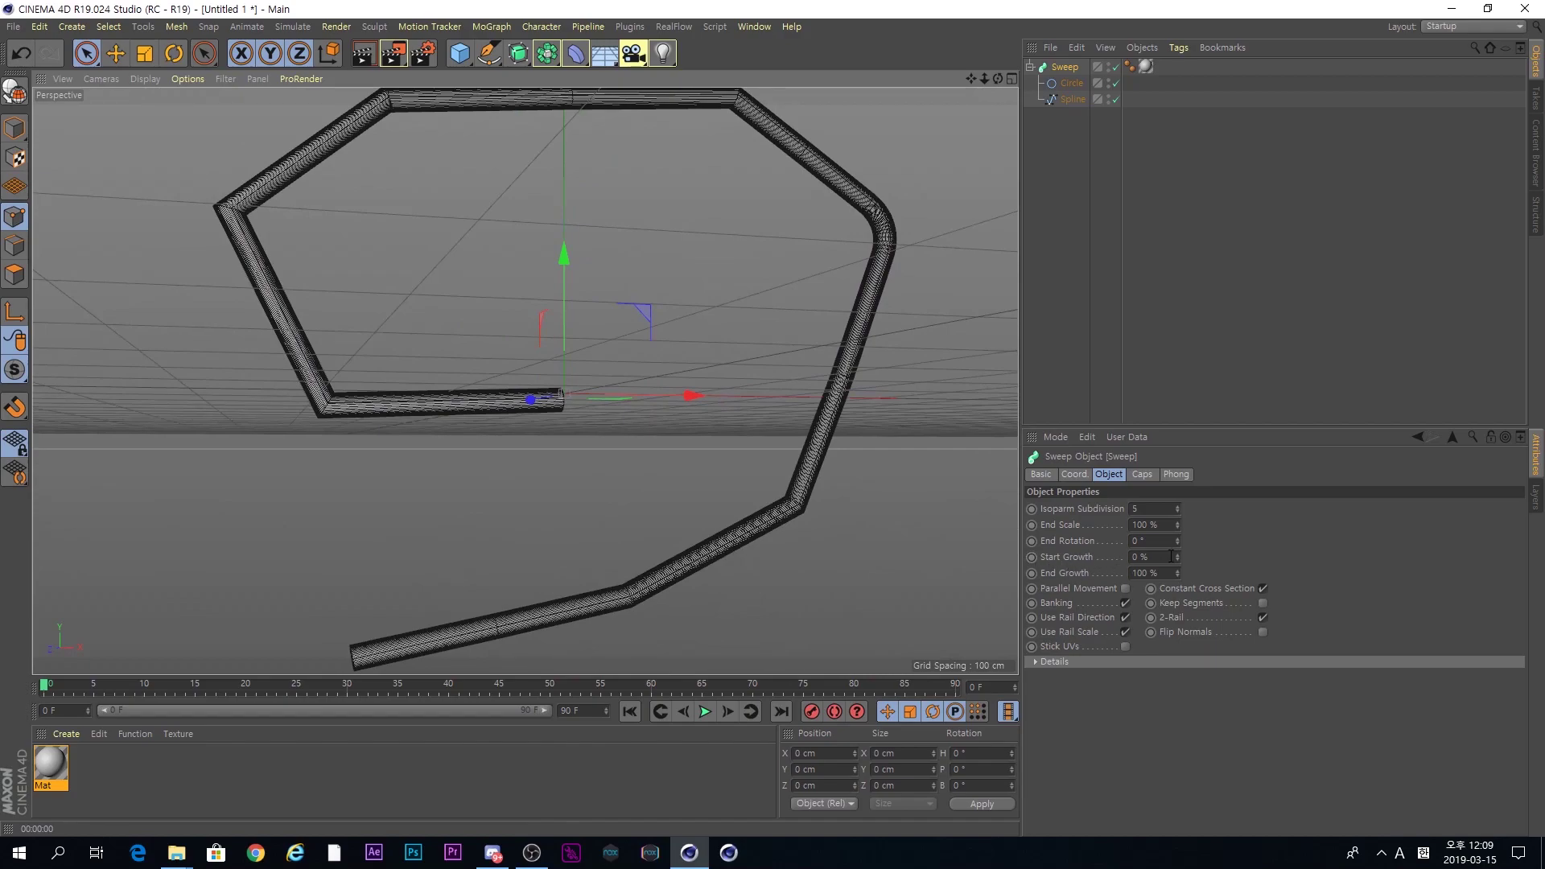
left_click_drag(1177, 555, 1176, 553)
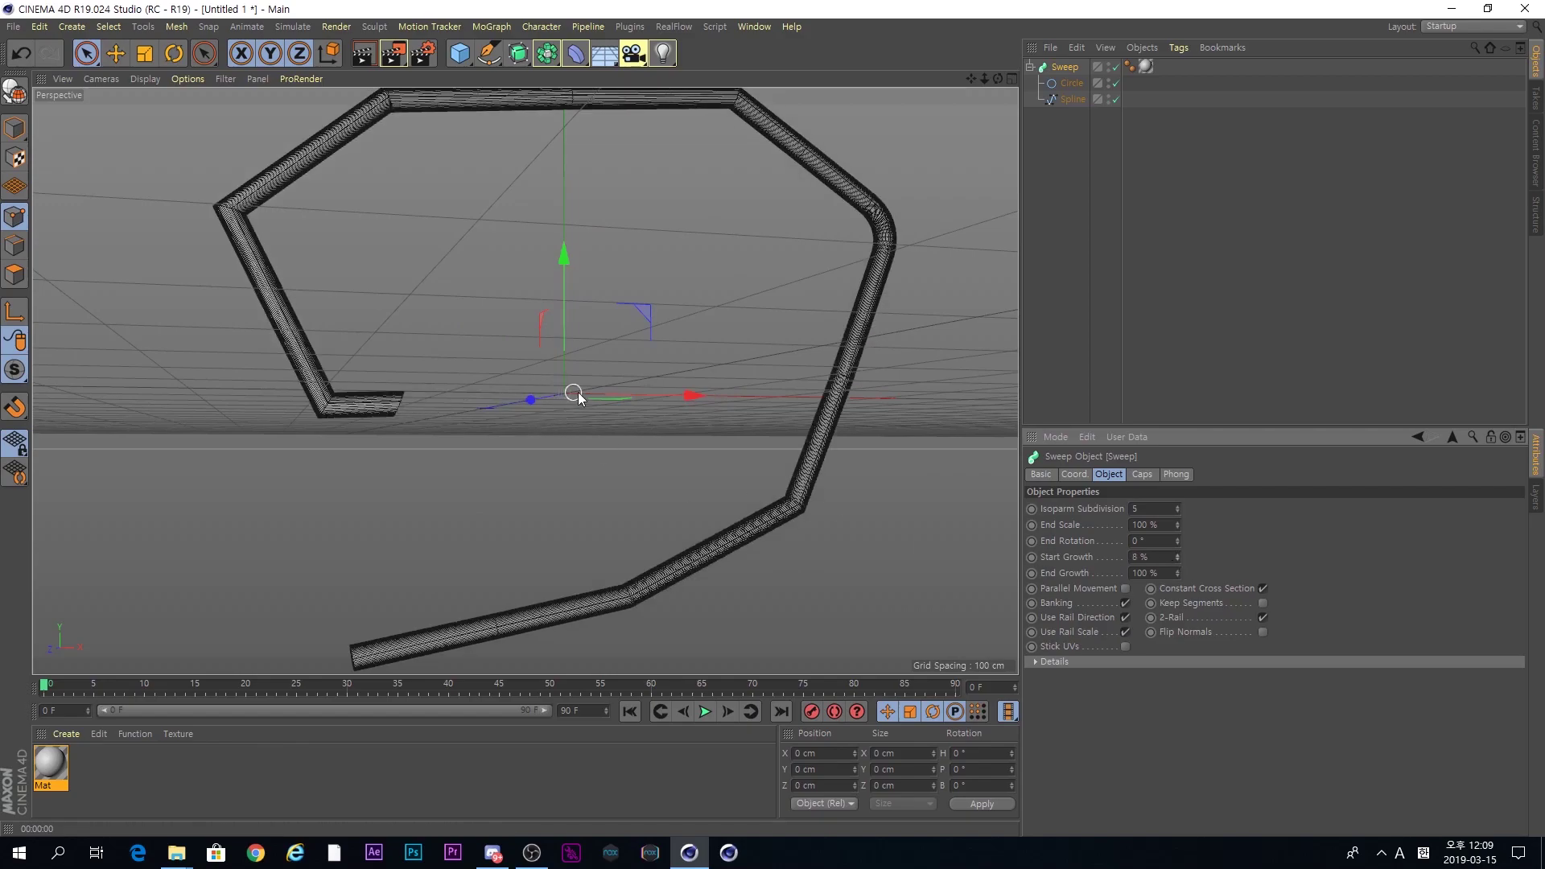
left_click(1161, 558)
left_click_drag(1160, 558, 935, 594)
type("0")
key("Return")
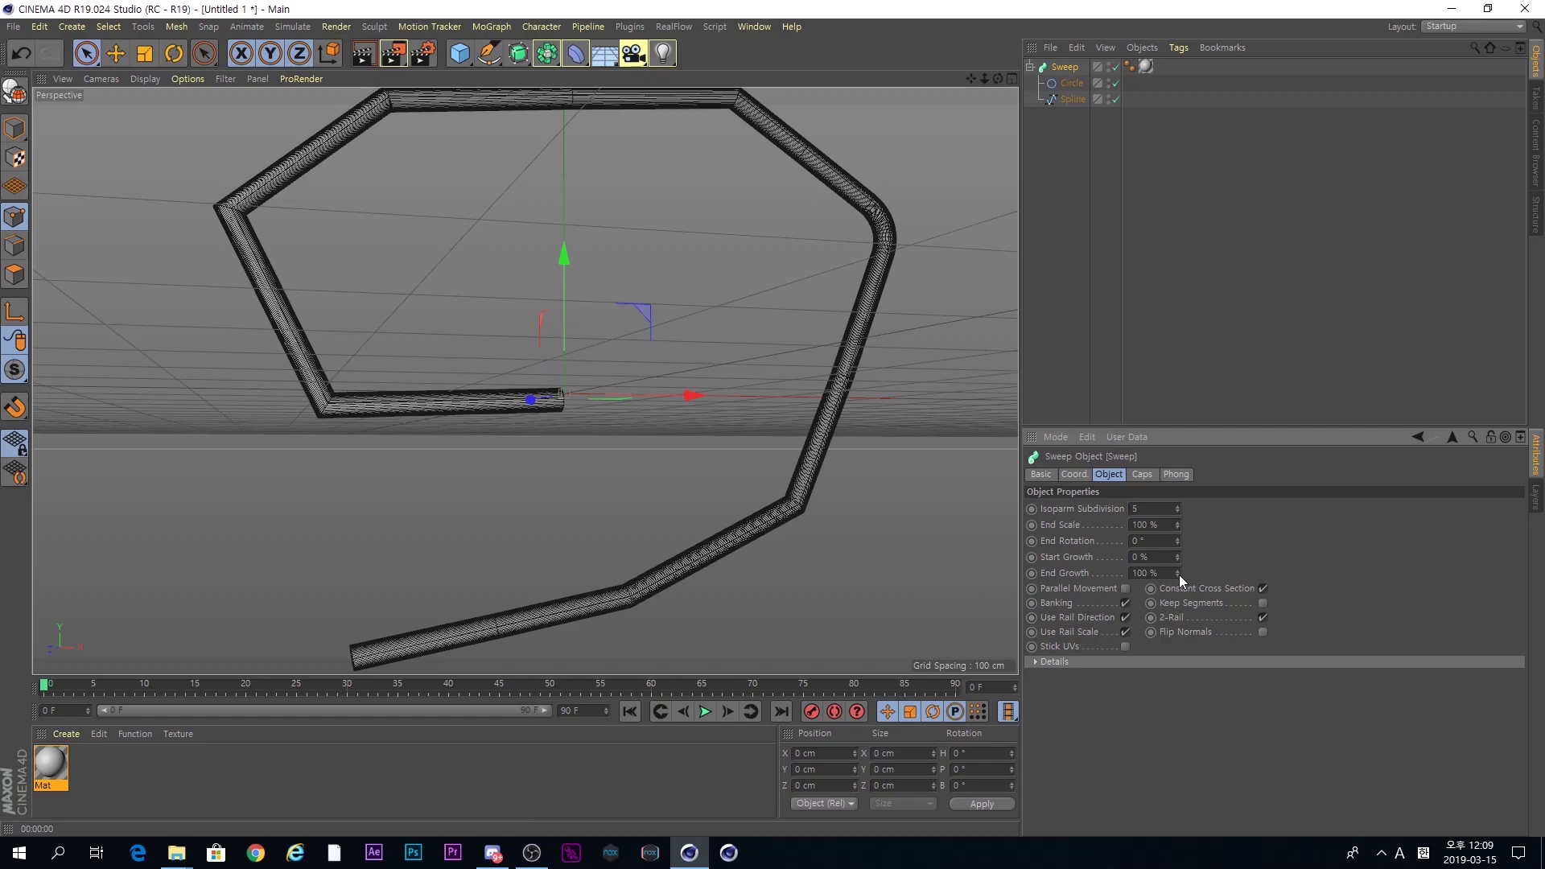
Step: Set the Sweep's End Growth to 0% and grow the tube back to 100%
left_click_drag(1163, 570, 1045, 584)
type("0")
key("Return")
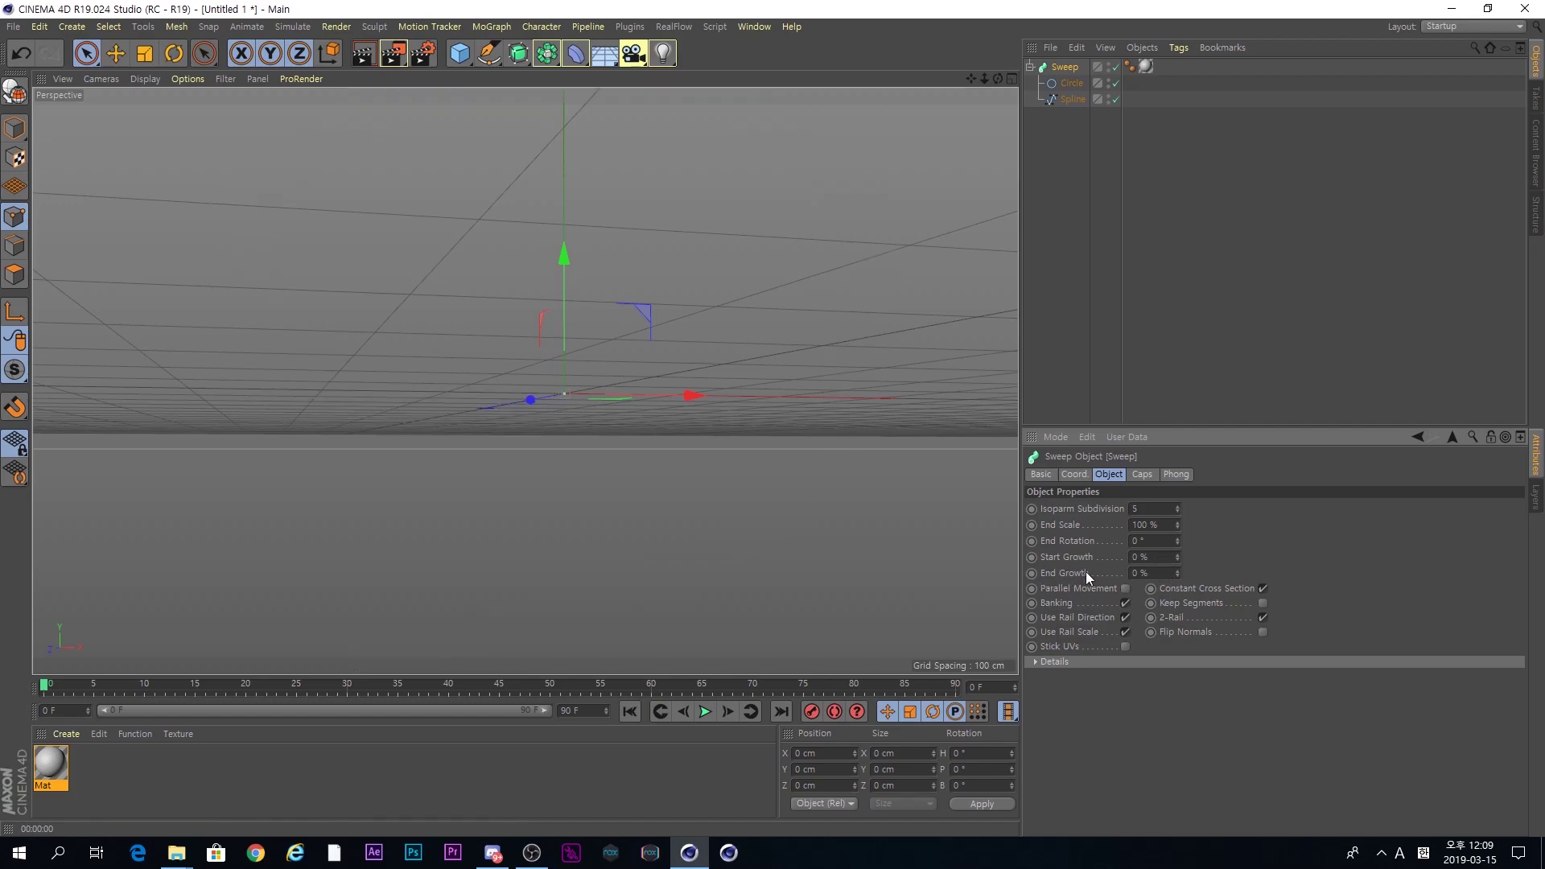
left_click_drag(1176, 572, 1175, 568)
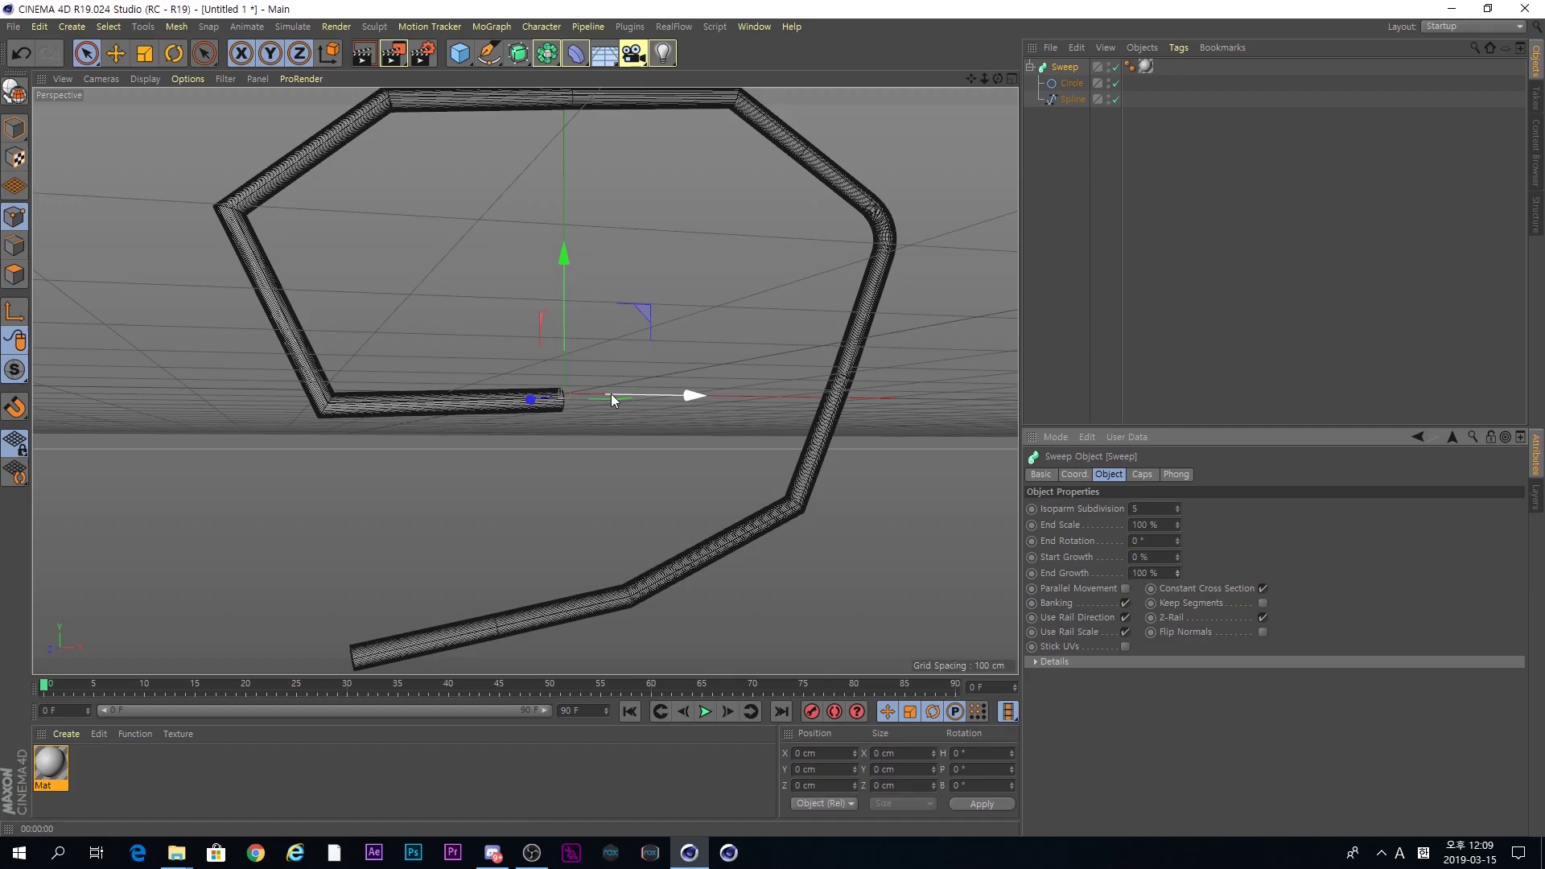
Step: Bring up the choice of generator objects that can be added to the scene
scroll(610, 394, "down", 2)
left_click_drag(515, 418, 544, 515, "alt")
middle_click_drag(610, 456, 566, 417, "alt")
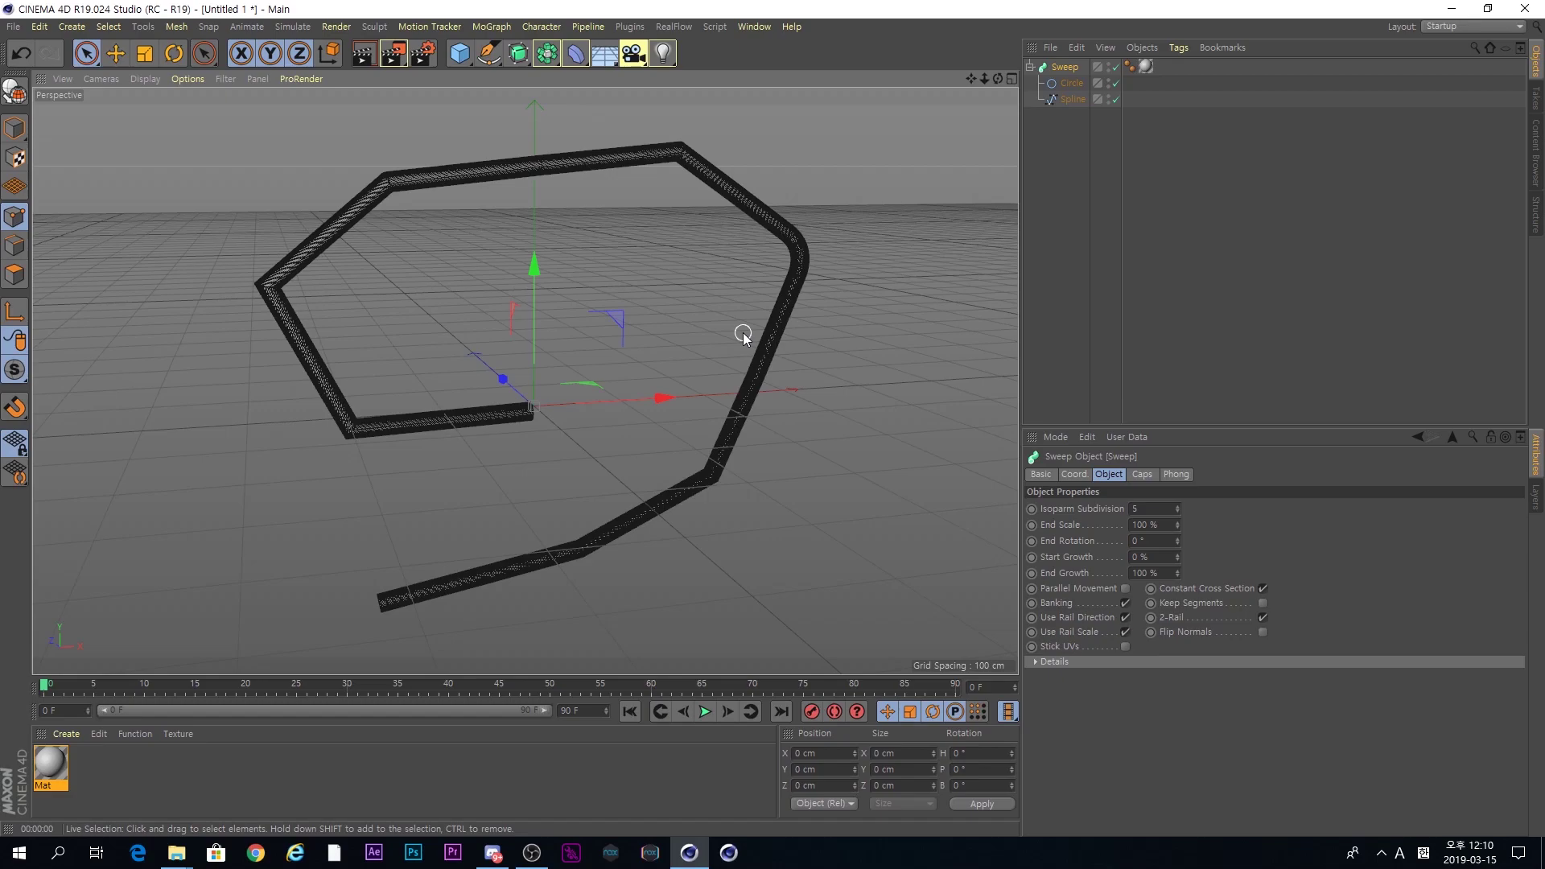
left_click(515, 56)
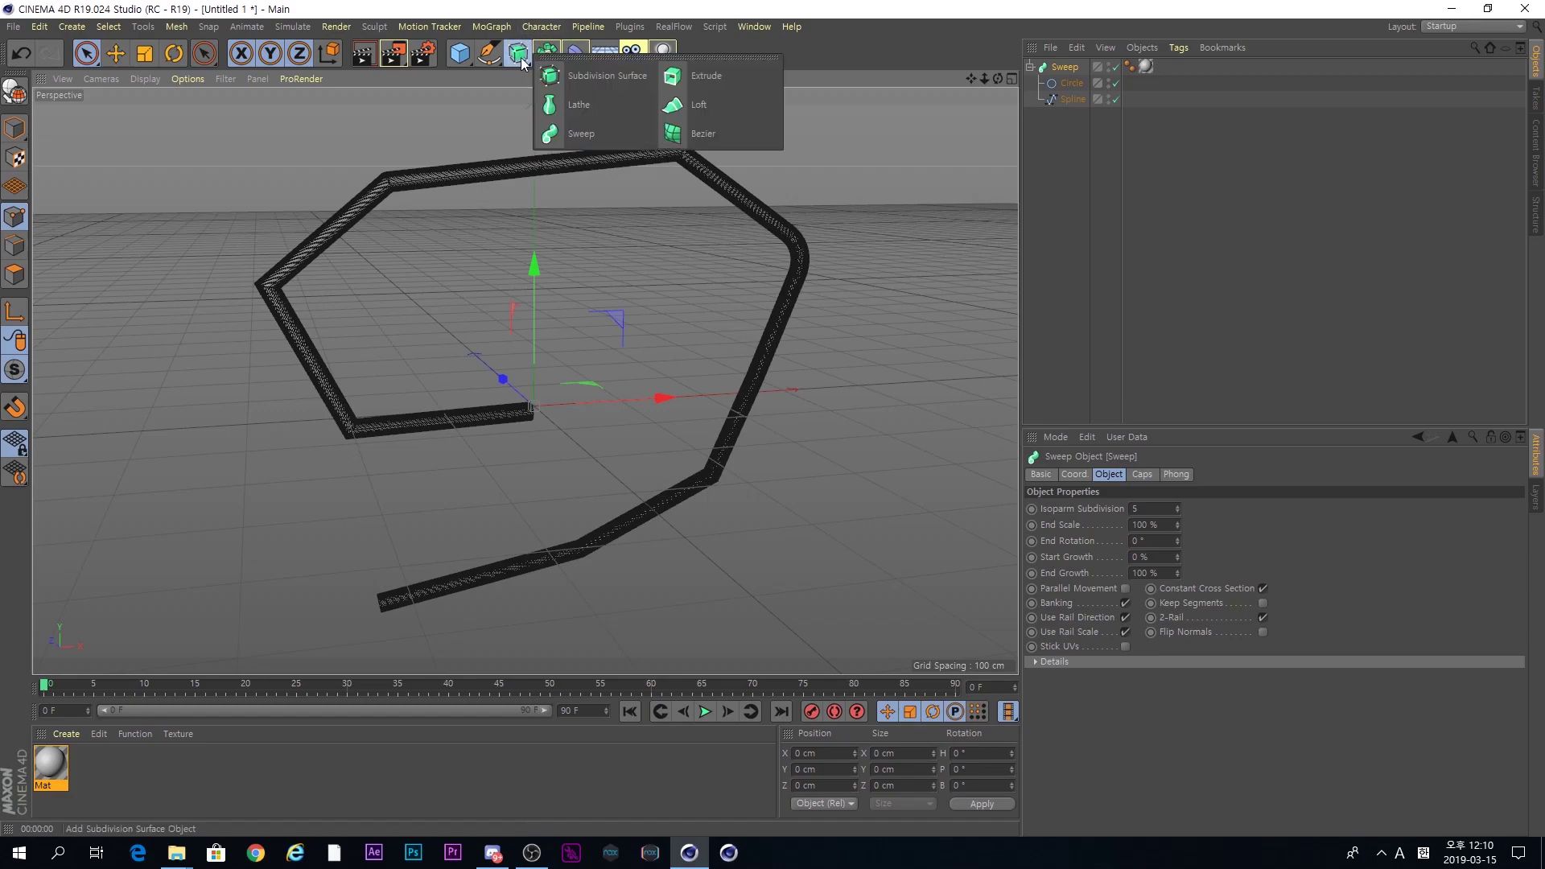